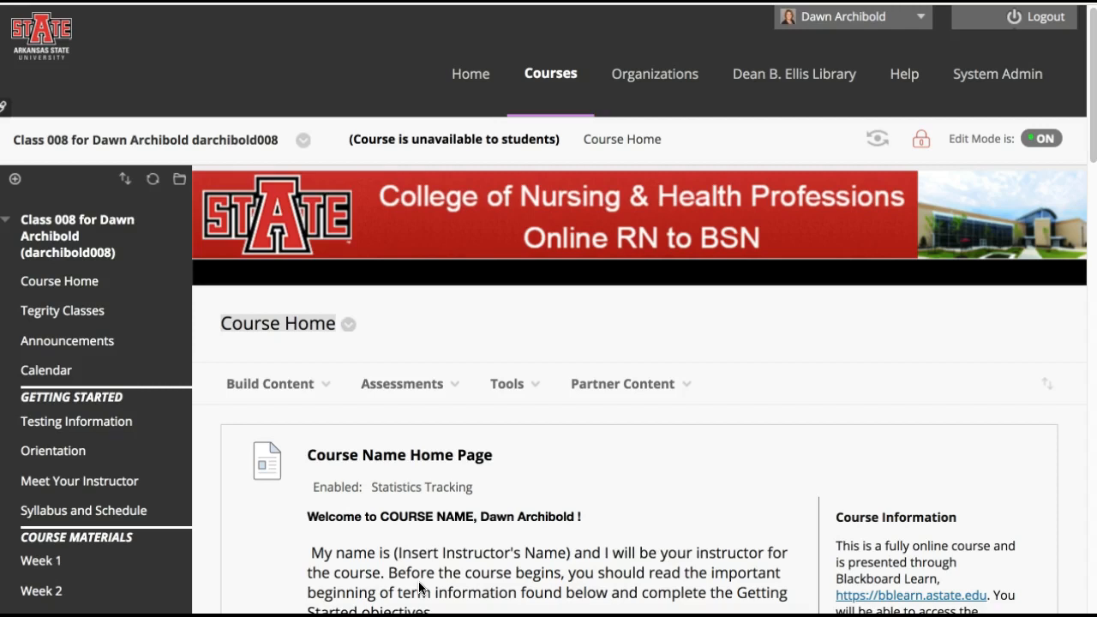
# Open the Week 2 Activities folder from the course's Week 2 content area
pyautogui.scroll(-1, 420, 587)
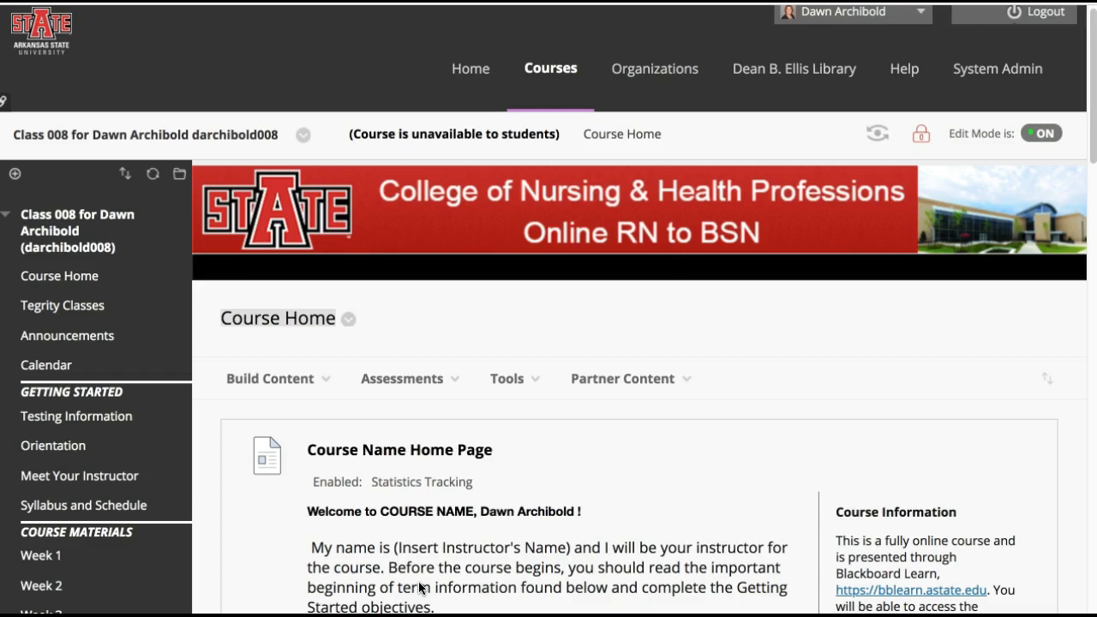
pyautogui.scroll(-2, 420, 587)
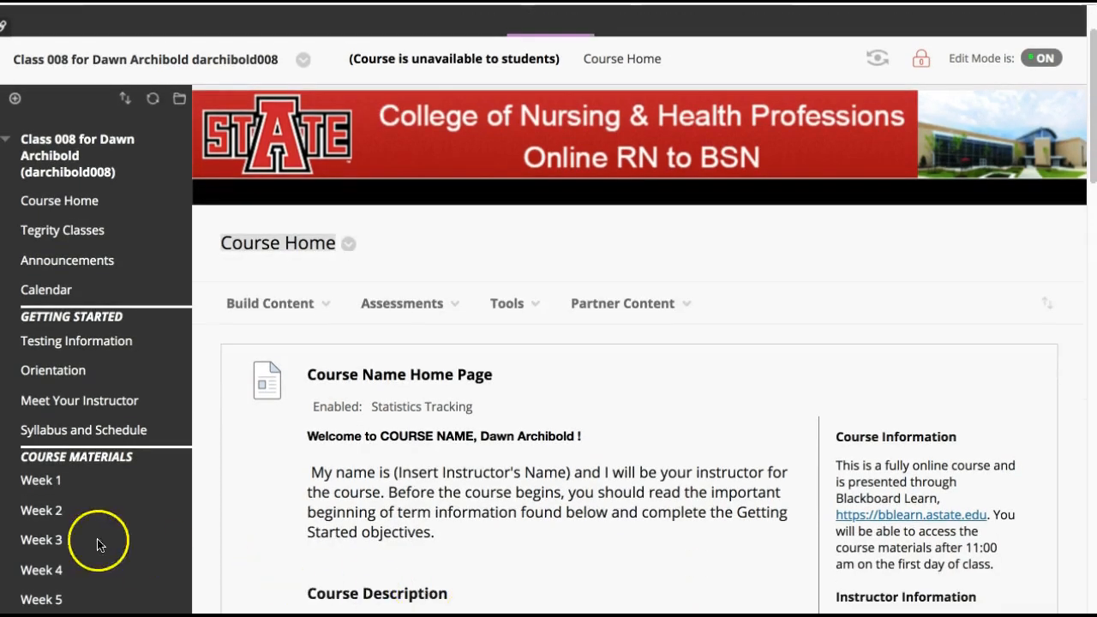
pyautogui.click(53, 514)
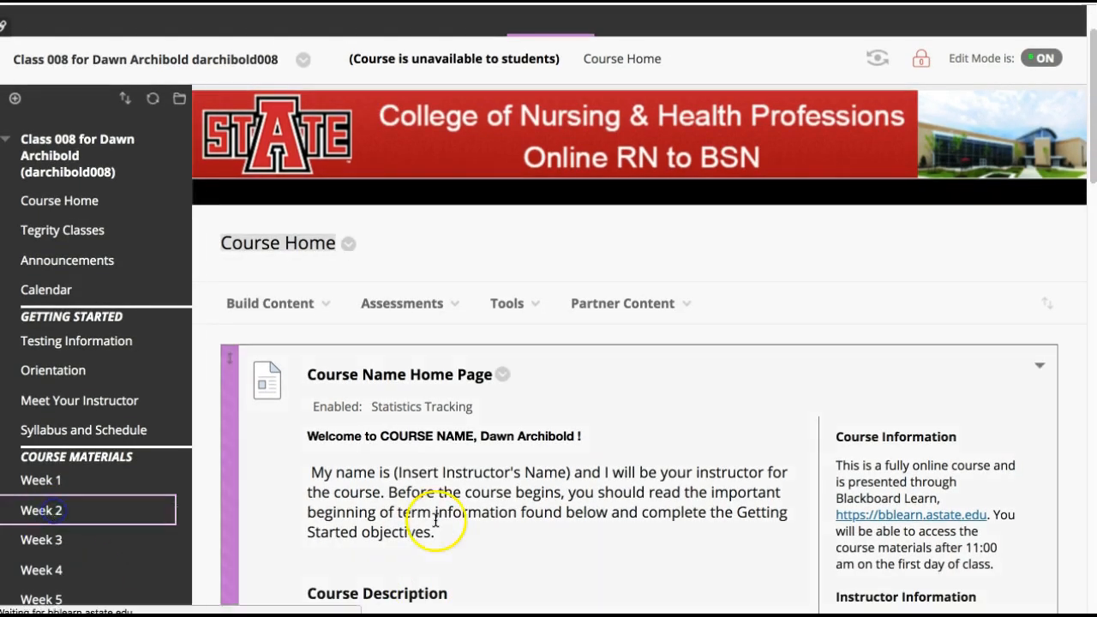
pyautogui.scroll(-5, 435, 517)
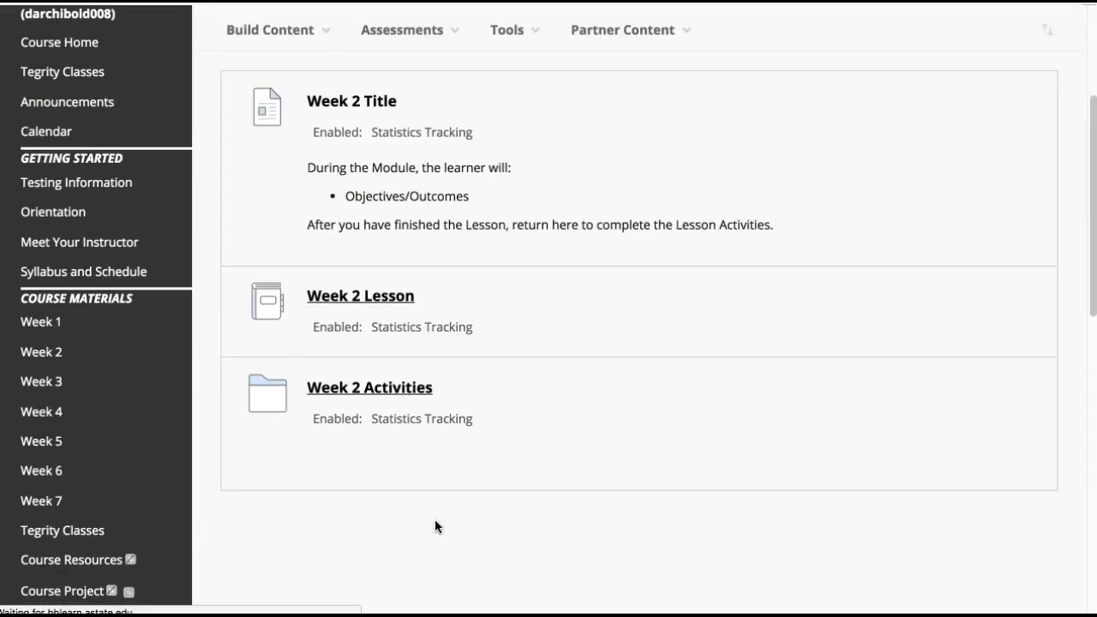
pyautogui.click(368, 392)
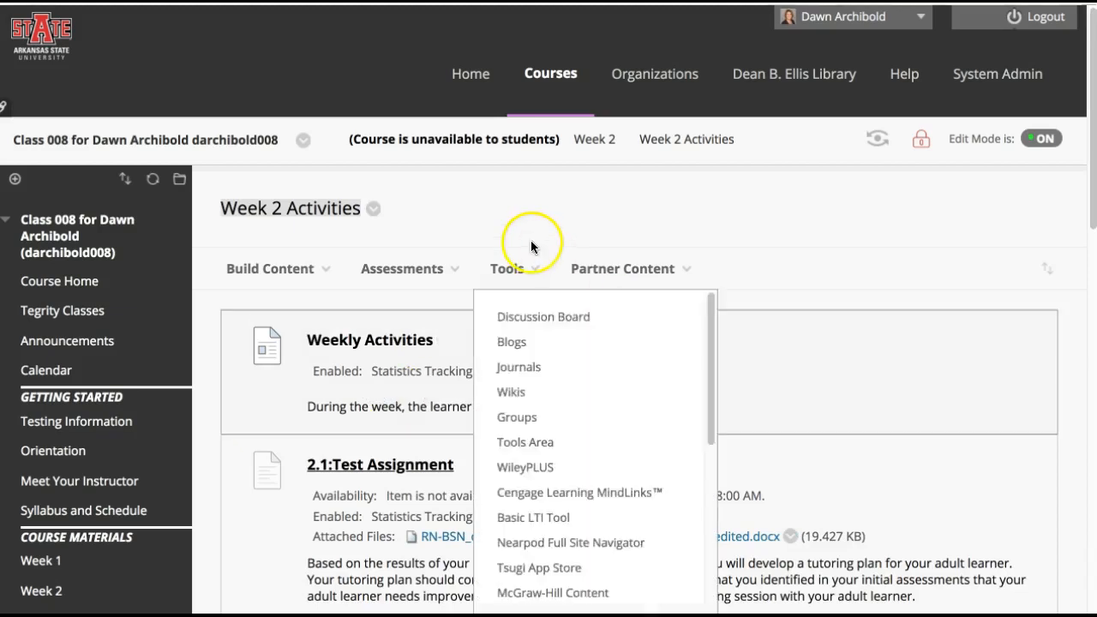
# Start adding a Discussion Board link to the Week 2 Activities folder
pyautogui.click(511, 269)
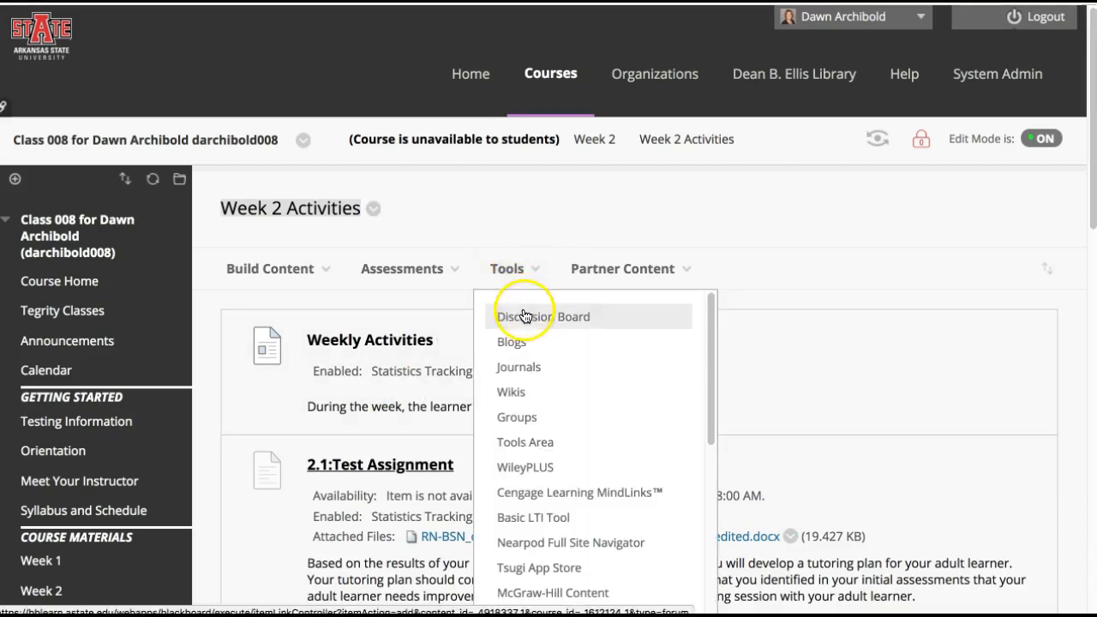
pyautogui.click(525, 315)
pyautogui.scroll(-5, 676, 345)
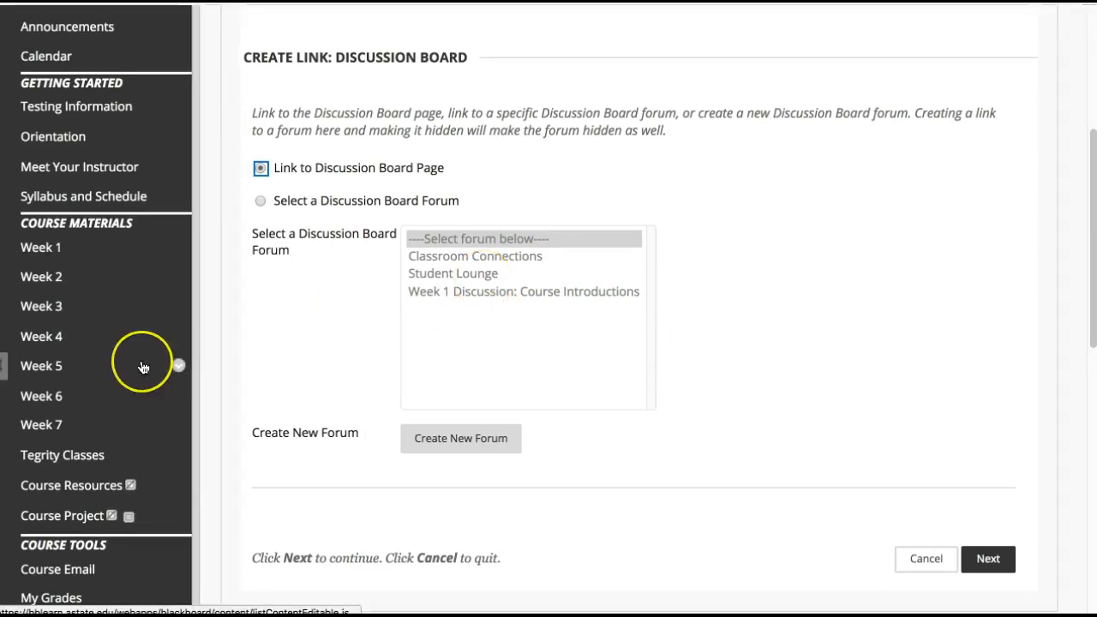
# Expand the Course Tools in the course's Control Panel and locate the Discussion Board entry
pyautogui.scroll(-5, 142, 368)
pyautogui.scroll(-10, 142, 367)
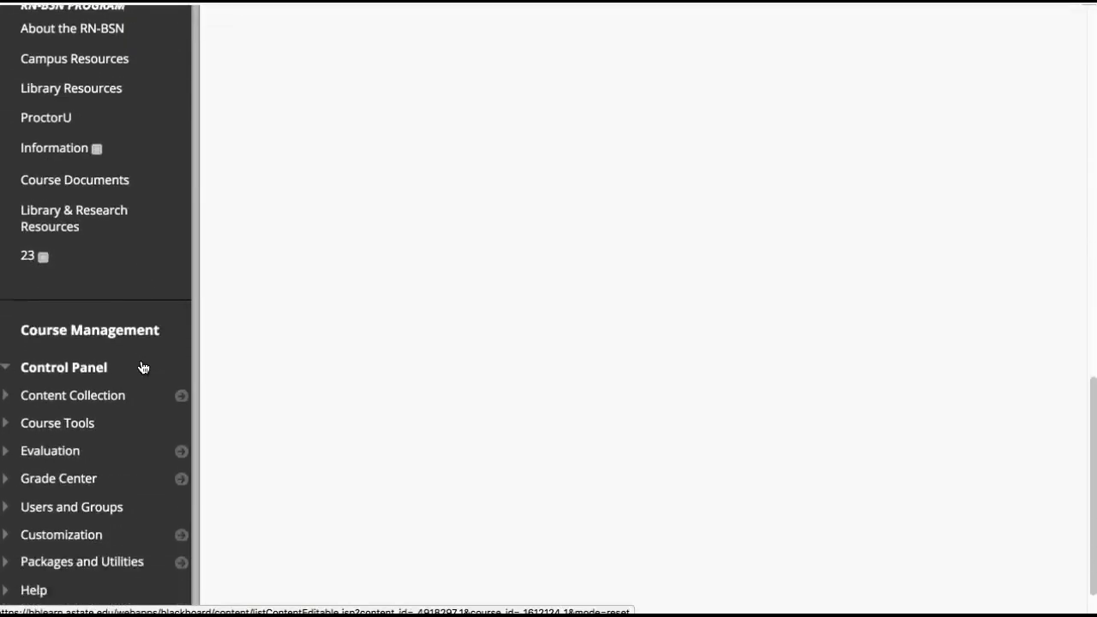
pyautogui.click(76, 362)
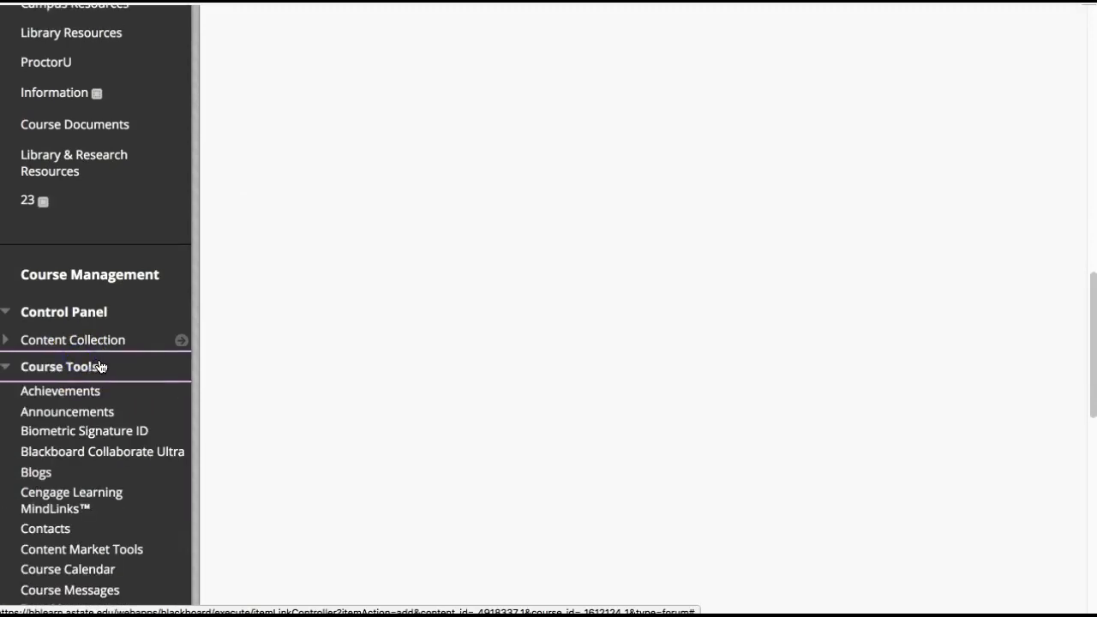
pyautogui.scroll(-2, 94, 405)
pyautogui.scroll(-2, 94, 405)
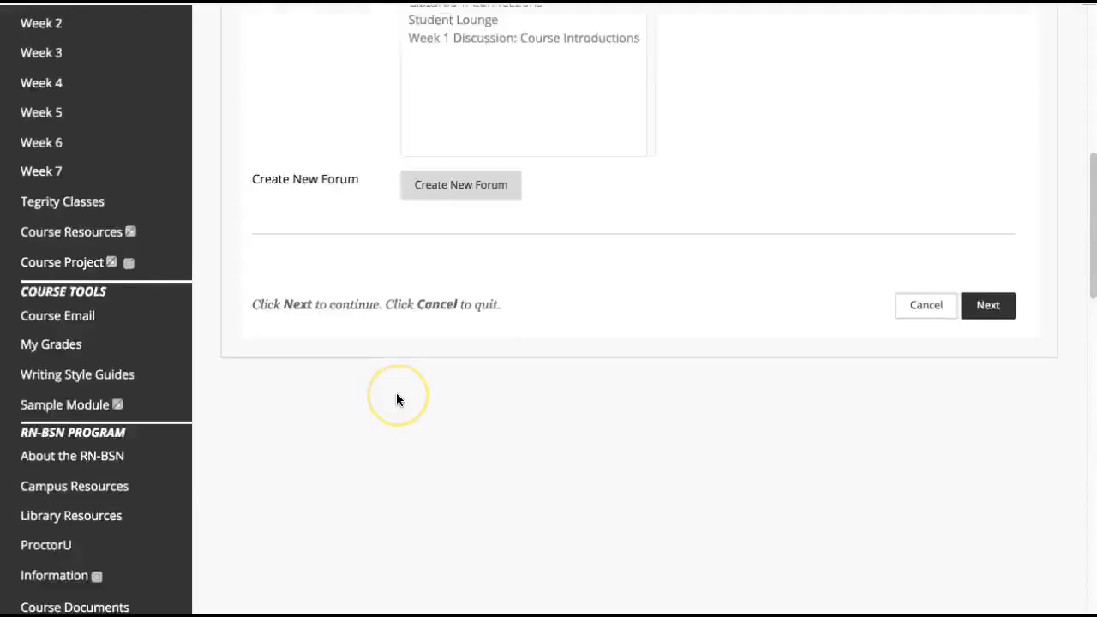
pyautogui.scroll(4, 395, 394)
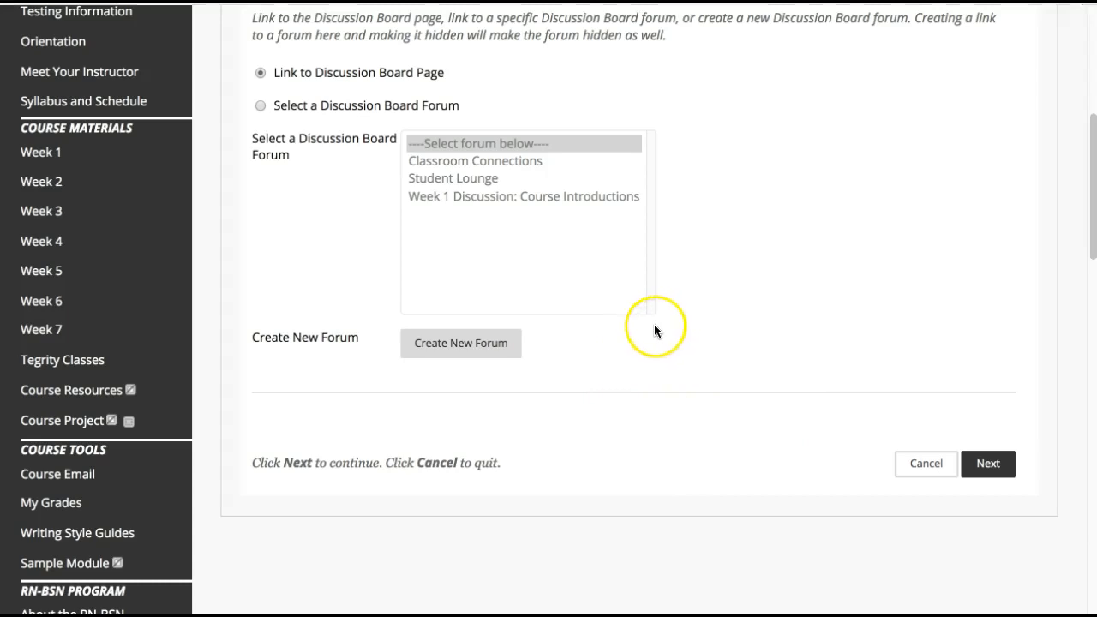
# Start a new discussion forum for the link and name it "2.2: Test Discussion"
pyautogui.click(460, 347)
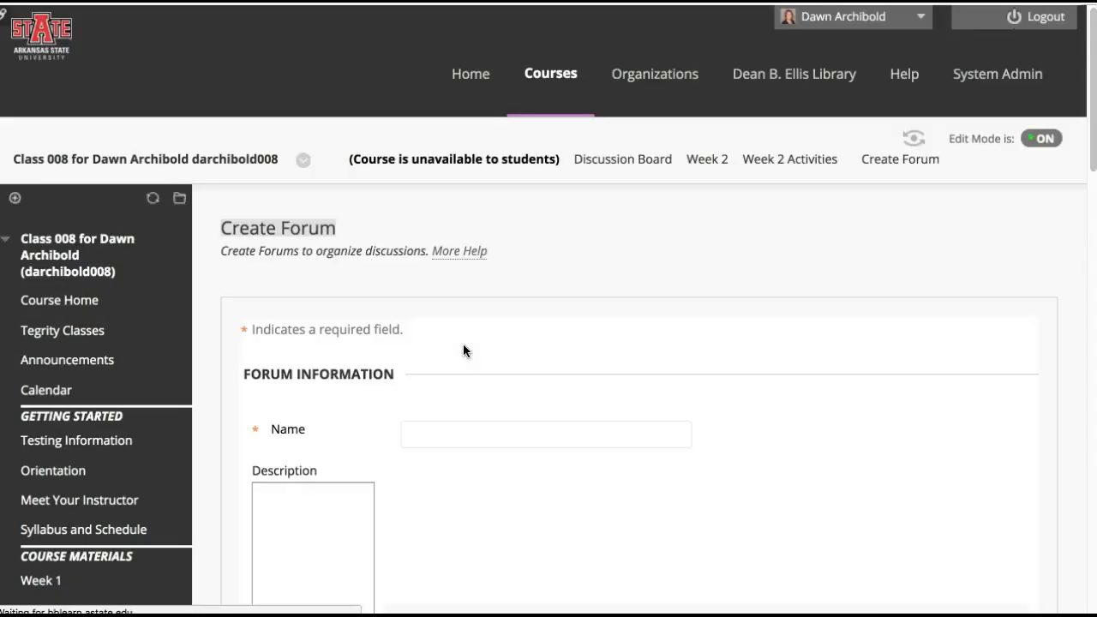
pyautogui.scroll(-2, 605, 349)
pyautogui.click(539, 275)
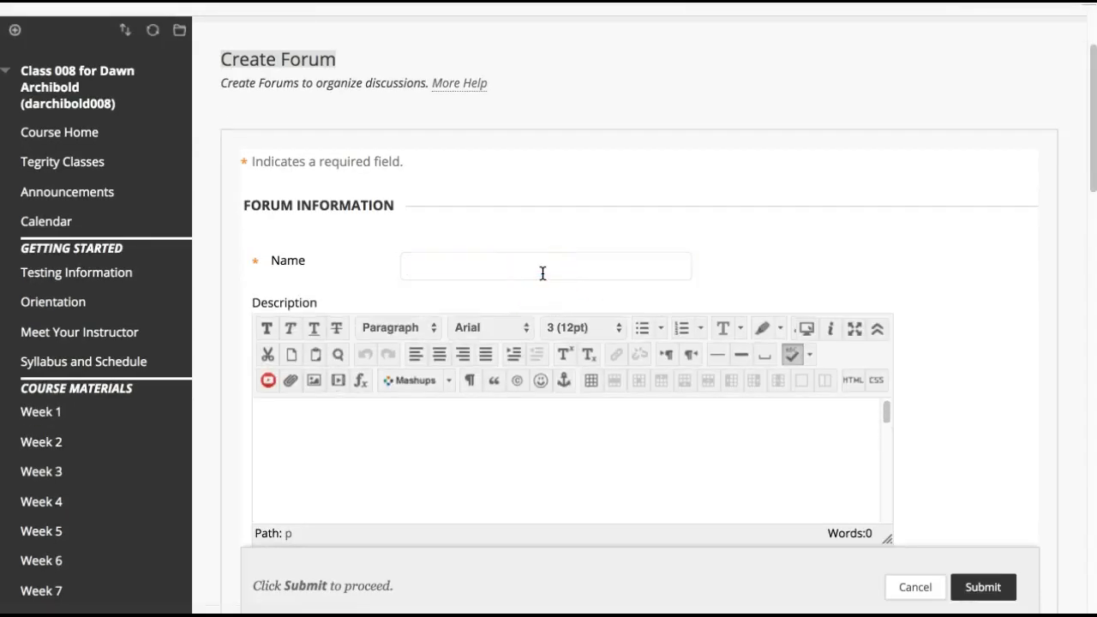
pyautogui.write('2.2: Test Discussion')
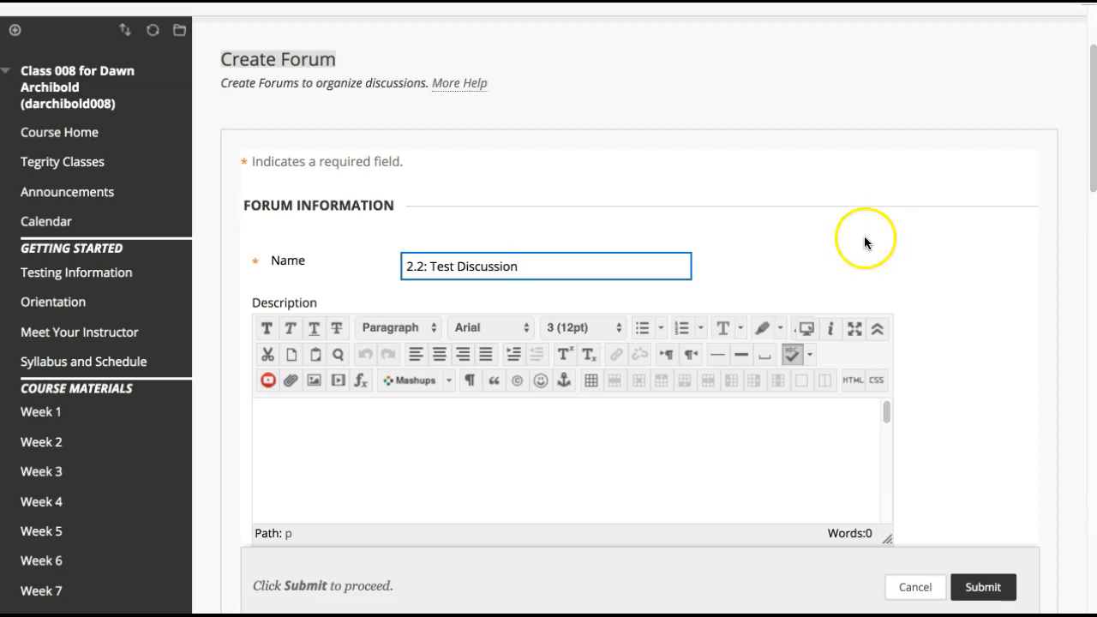
# Enter "Type Prompt" as the forum's description
pyautogui.scroll(-2, 864, 240)
pyautogui.click(869, 361)
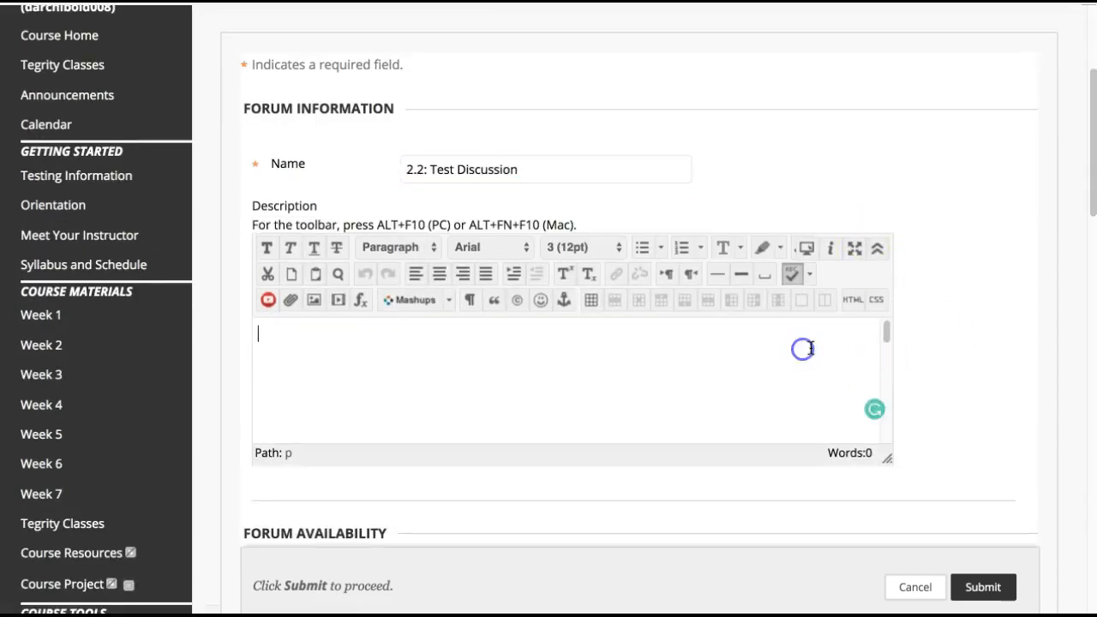
pyautogui.write('Ty')
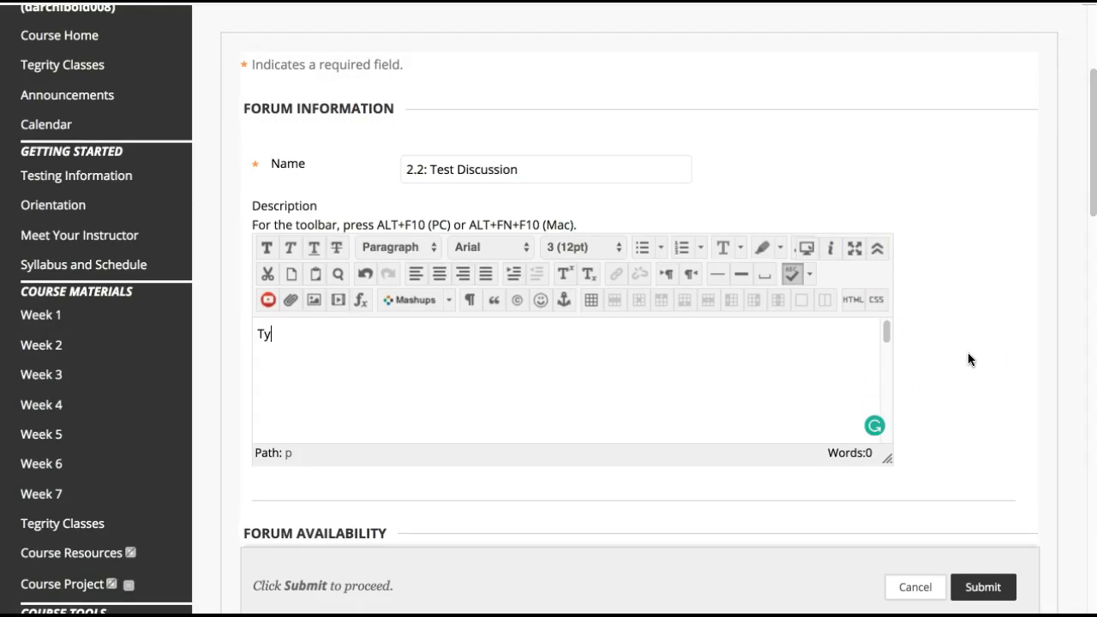
pyautogui.write('pe Prompt')
# Restrict the forum's availability to display after 08/20/2018 at 08:00 AM
pyautogui.scroll(-3, 987, 343)
pyautogui.scroll(-5, 988, 342)
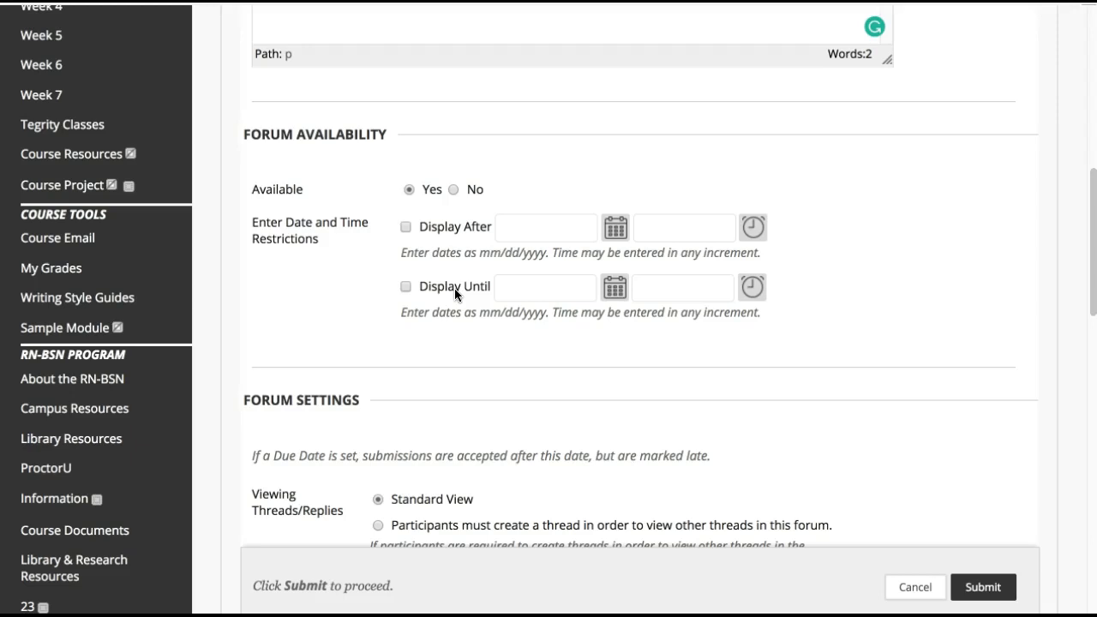
pyautogui.click(440, 229)
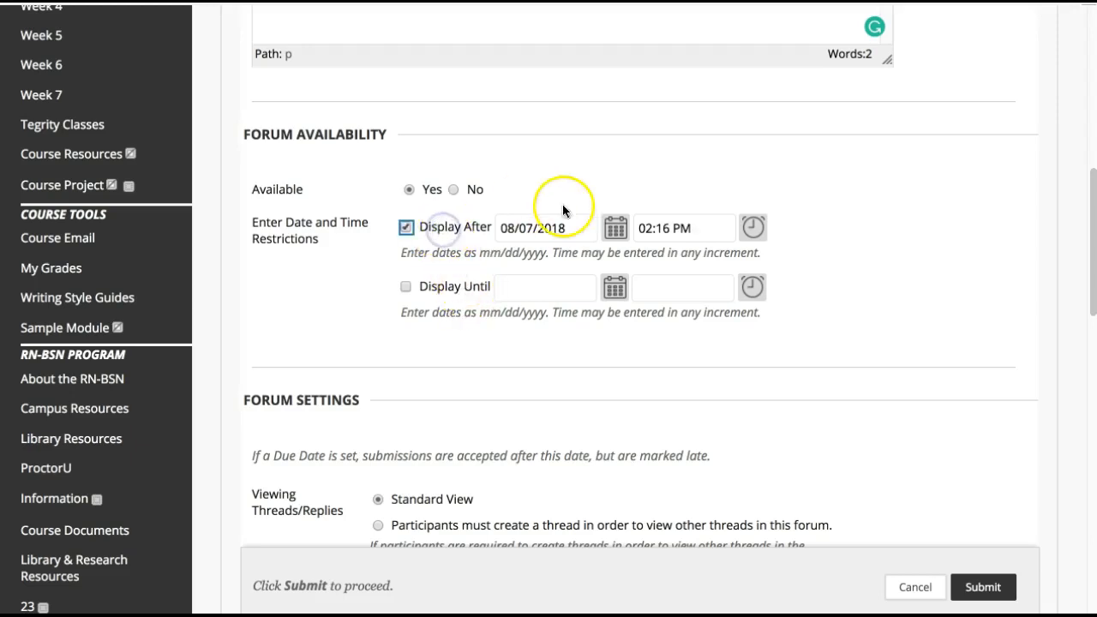
pyautogui.click(615, 227)
pyautogui.click(671, 180)
pyautogui.click(746, 240)
pyautogui.scroll(-5, 814, 223)
pyautogui.click(776, 168)
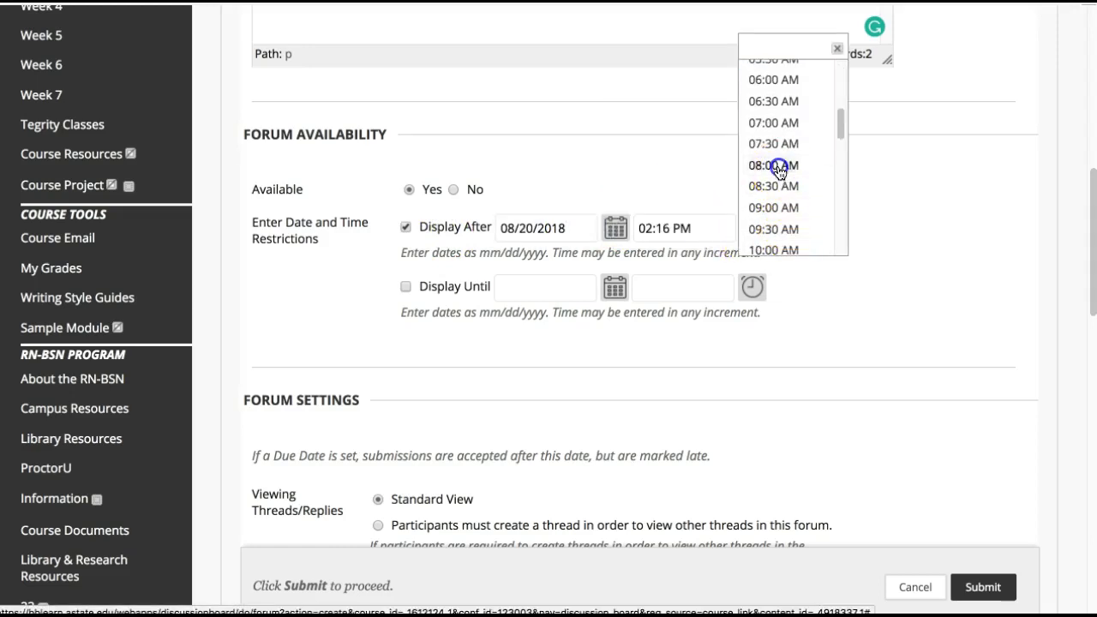
# Require participants to create a thread in order to view other threads in the forum
pyautogui.scroll(-5, 912, 374)
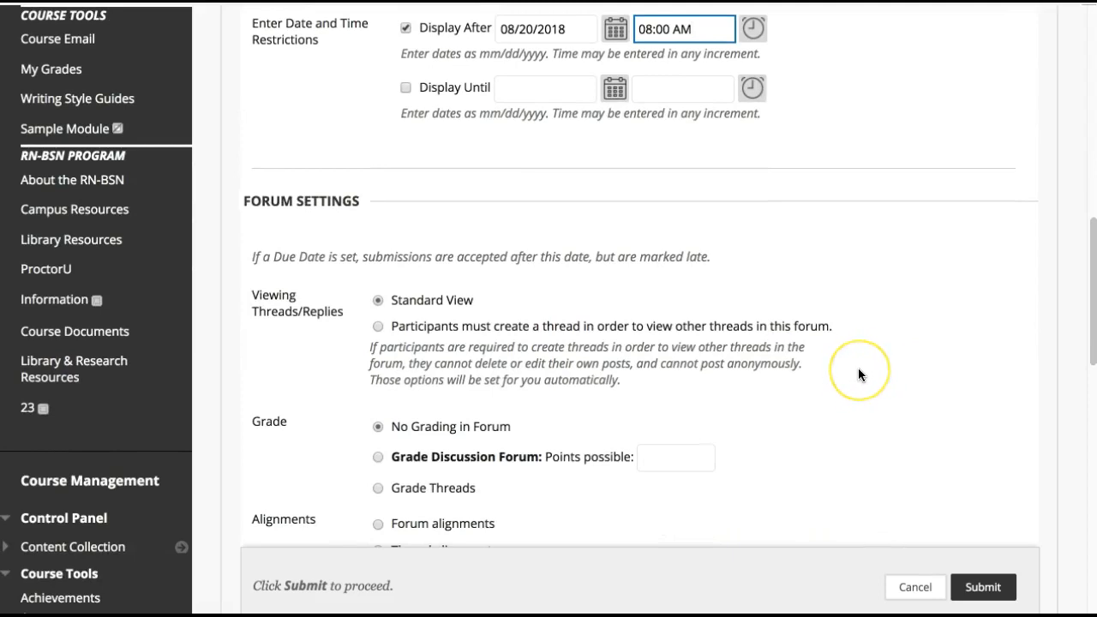
pyautogui.scroll(-1, 857, 374)
pyautogui.scroll(-2, 858, 374)
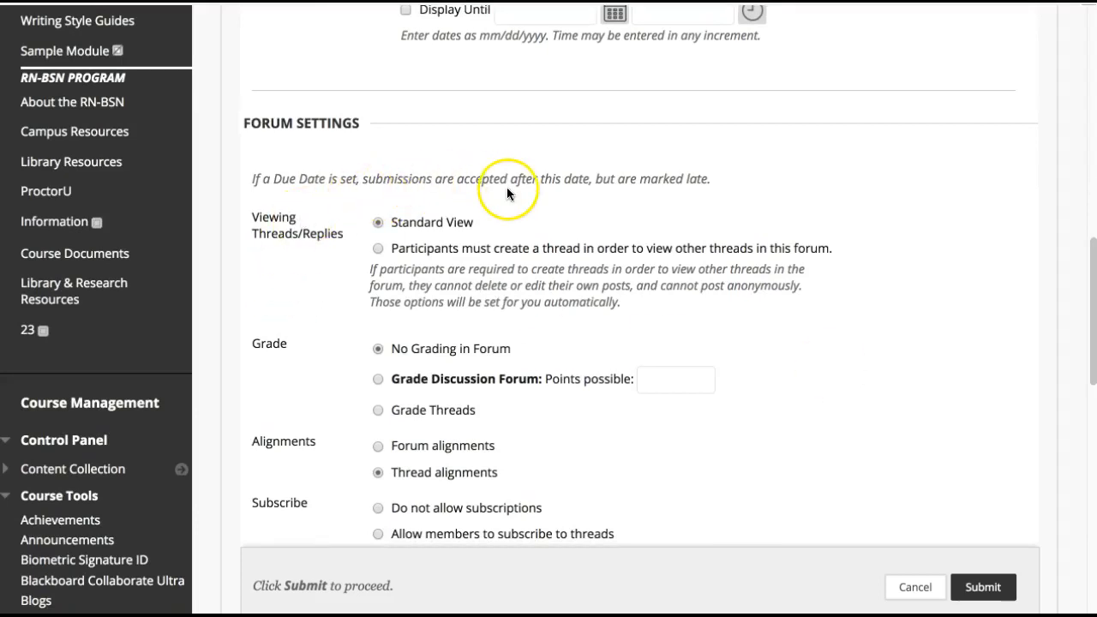
pyautogui.click(716, 246)
pyautogui.click(670, 266)
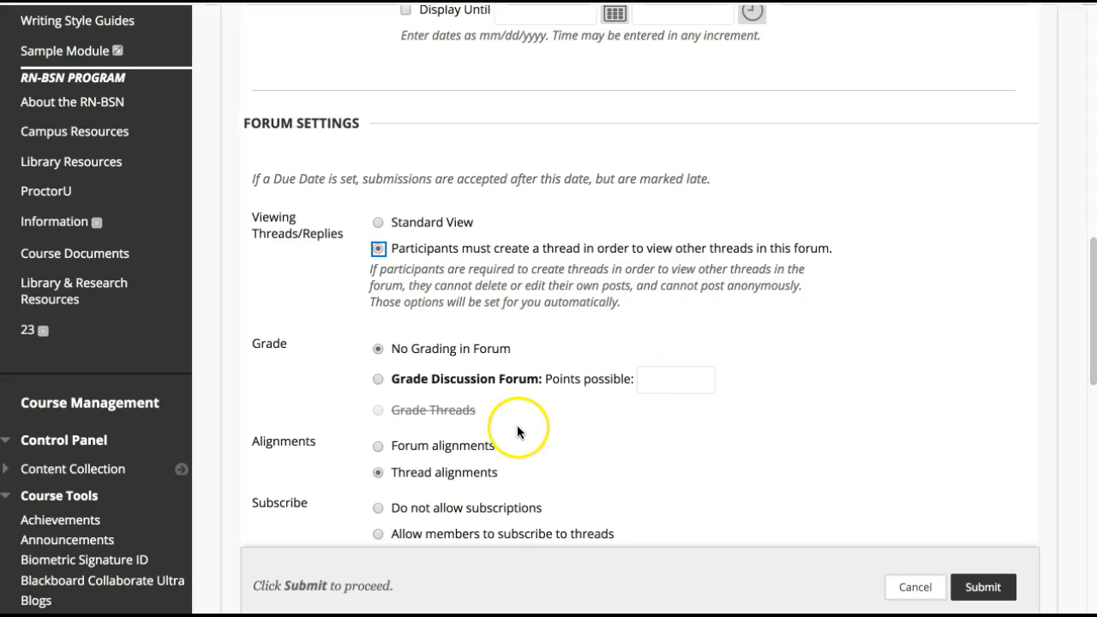
# Make the discussion forum graded with 20 points possible
pyautogui.click(425, 382)
pyautogui.click(672, 382)
pyautogui.write('20')
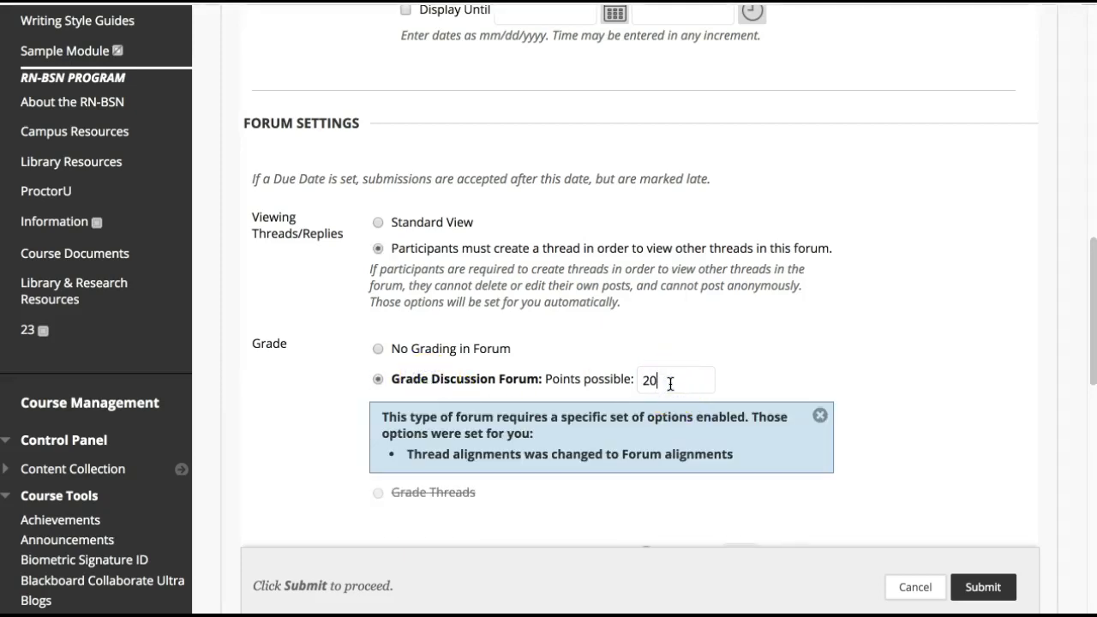
# Set the viewing of threads and replies back to Standard View
pyautogui.scroll(-3, 744, 356)
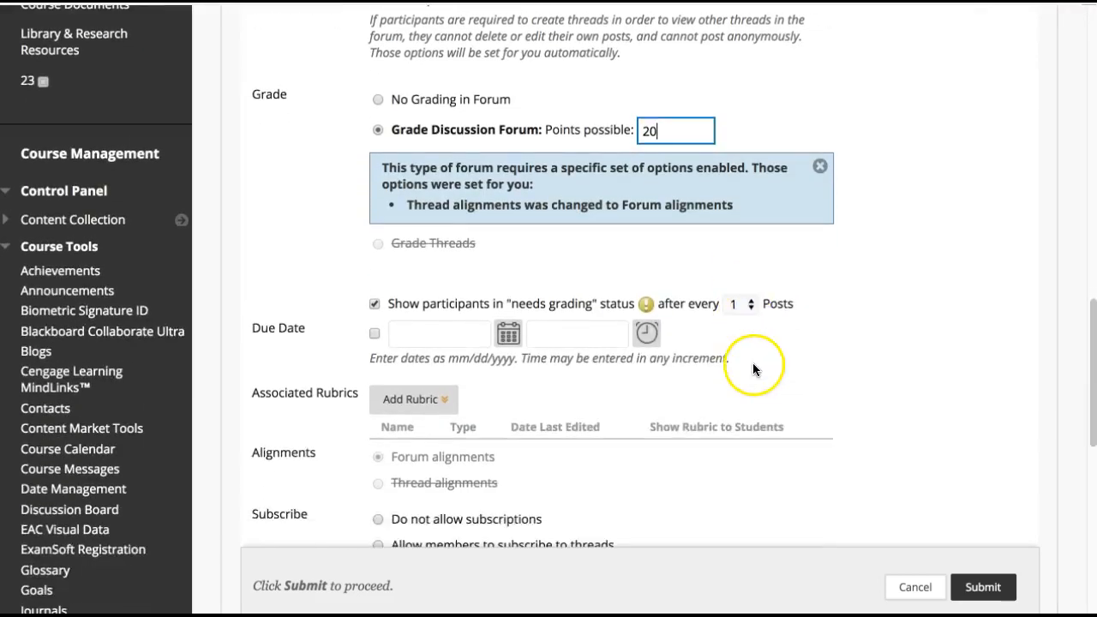
pyautogui.scroll(3, 777, 366)
pyautogui.click(378, 180)
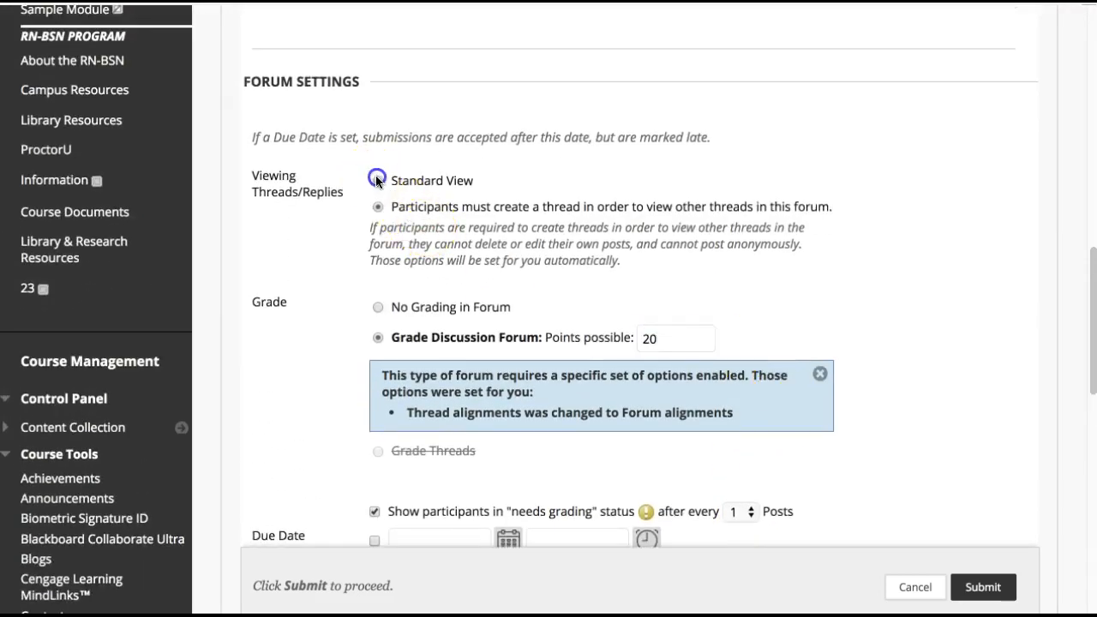
# Enable a due date and show participants in "needs grading" status after every 3 posts
pyautogui.scroll(-2, 885, 312)
pyautogui.click(374, 298)
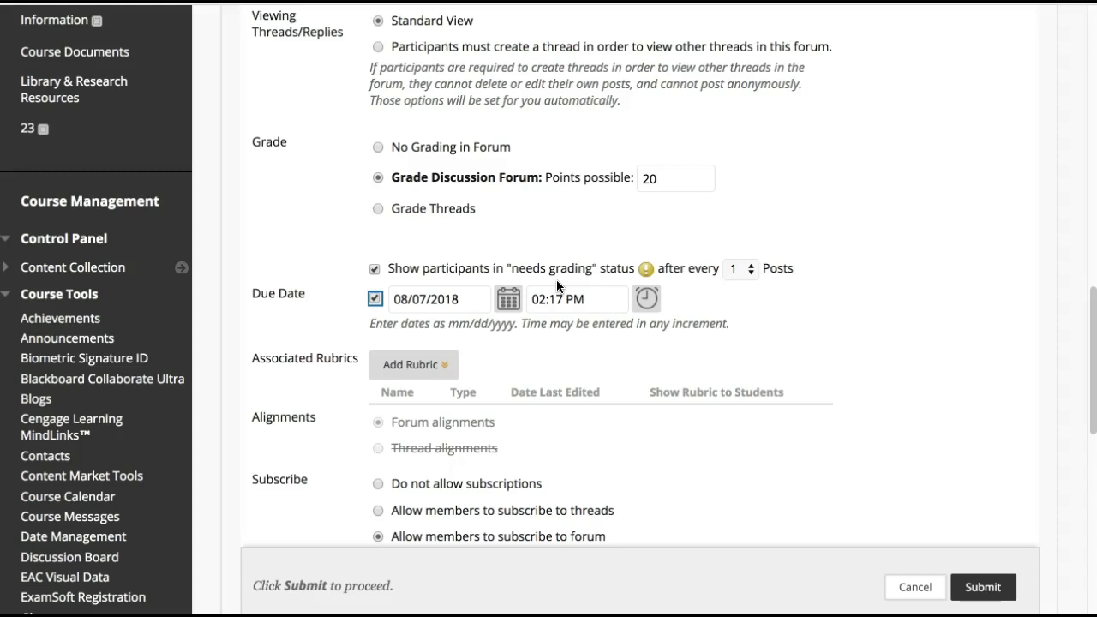
pyautogui.scroll(-1, 600, 283)
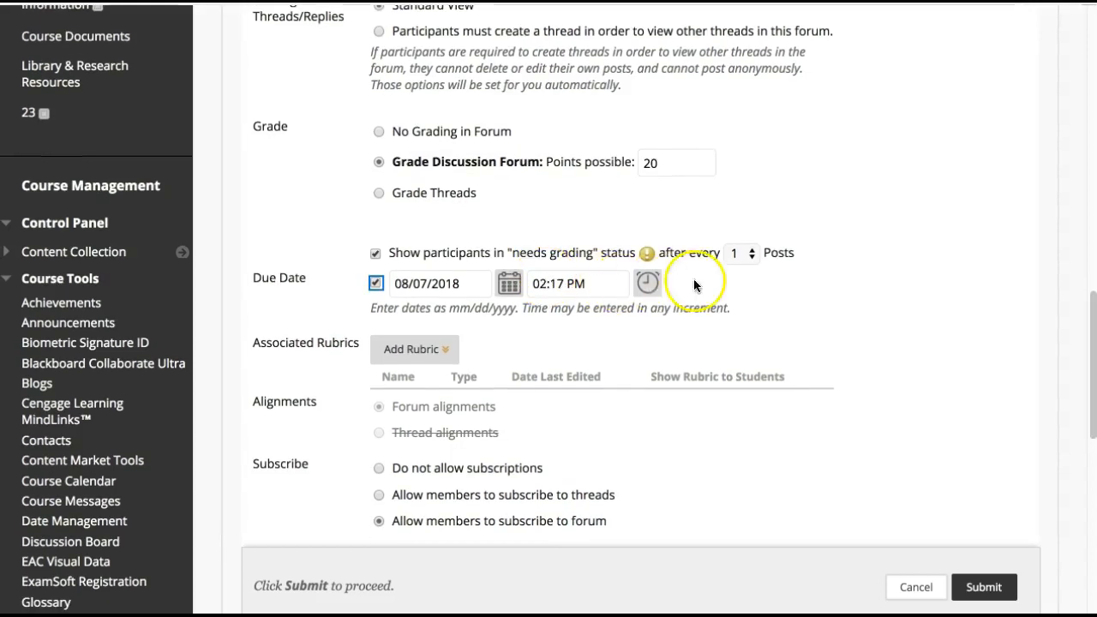
pyautogui.click(744, 253)
pyautogui.click(734, 283)
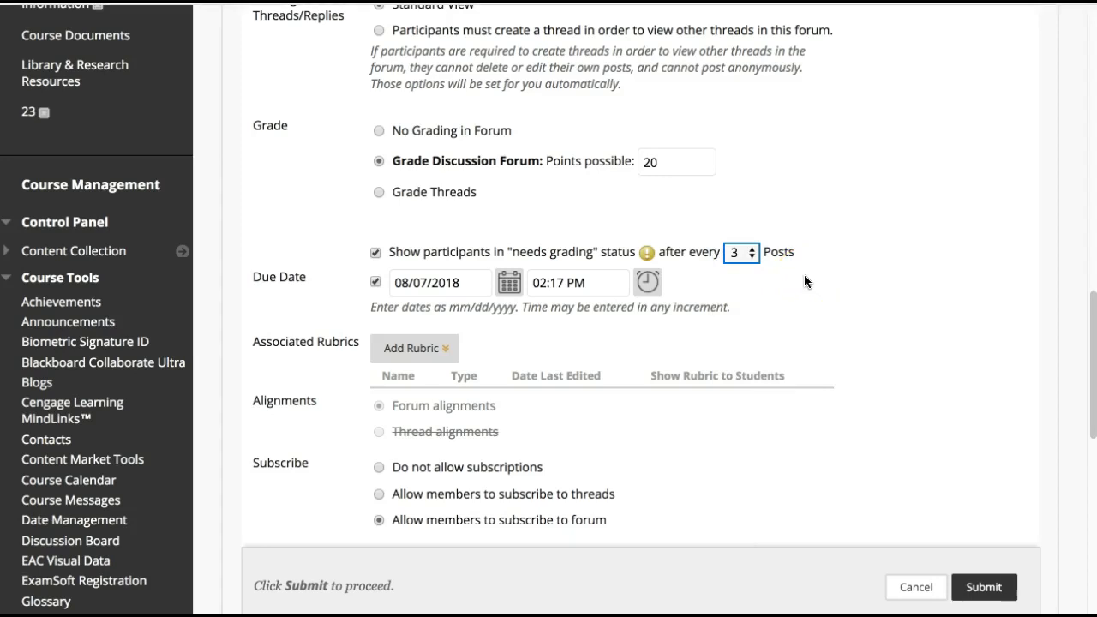
# Set the forum's due date to 08/26/2018 at 11:59 PM
pyautogui.click(643, 284)
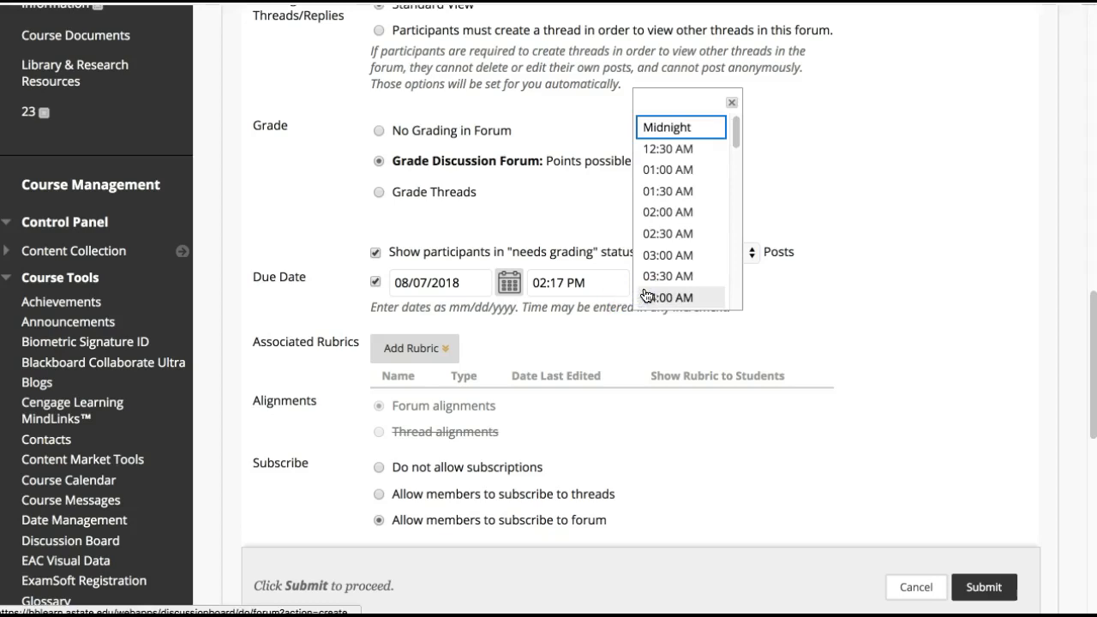
pyautogui.click(509, 282)
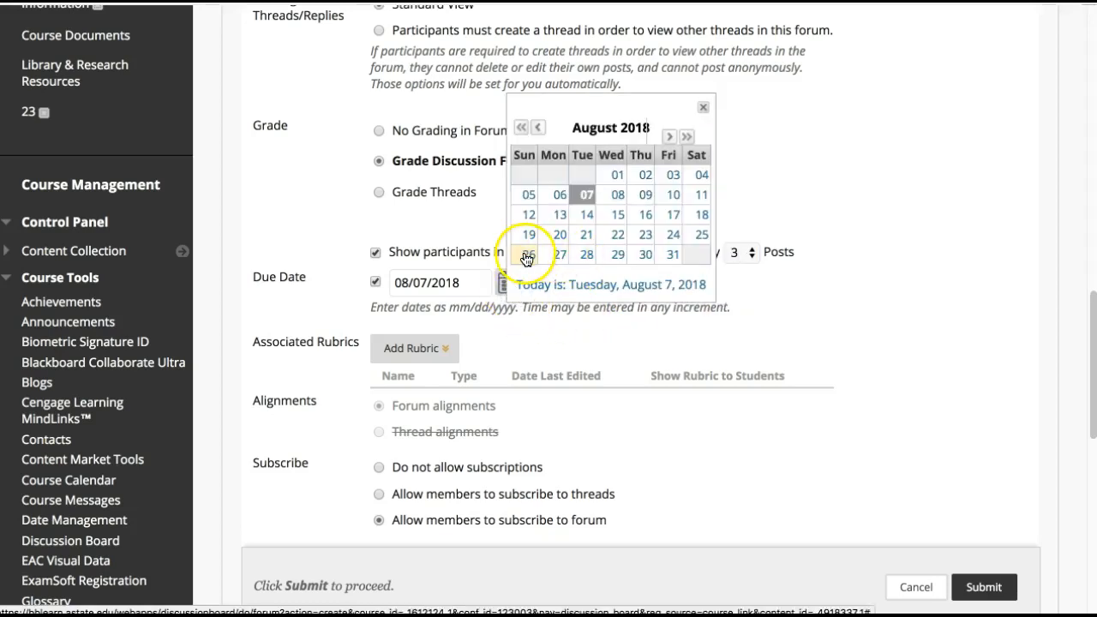
pyautogui.click(527, 257)
pyautogui.click(648, 282)
pyautogui.scroll(-10, 681, 292)
pyautogui.click(676, 296)
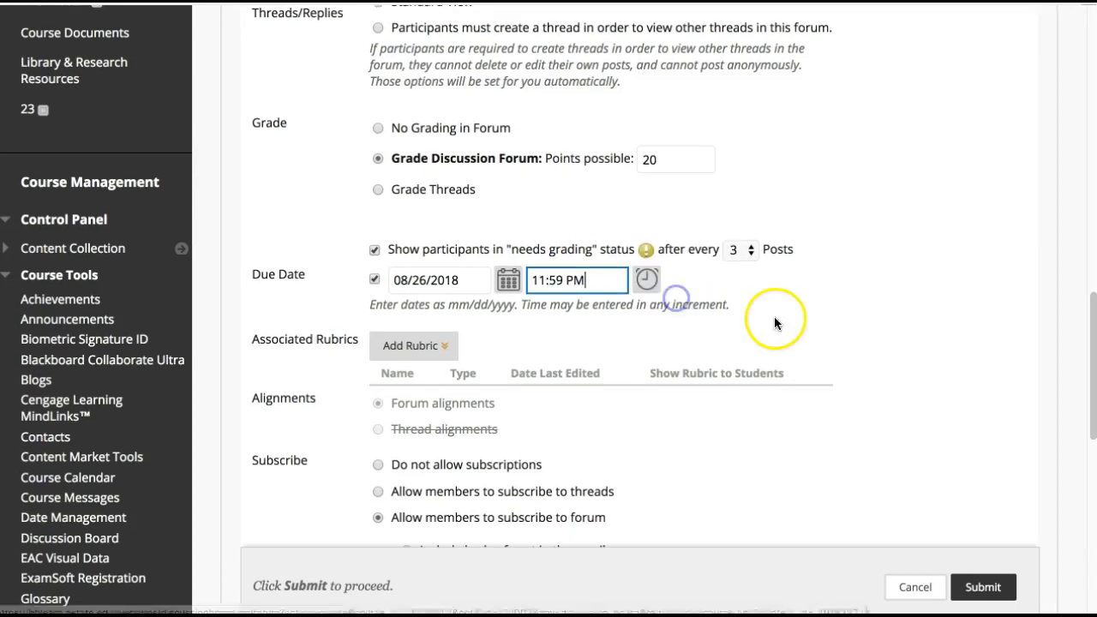
# Attach the existing Discussion Board Rubric to the forum and assign the rubric's maximum points as the points possible
pyautogui.scroll(-1, 779, 320)
pyautogui.click(447, 342)
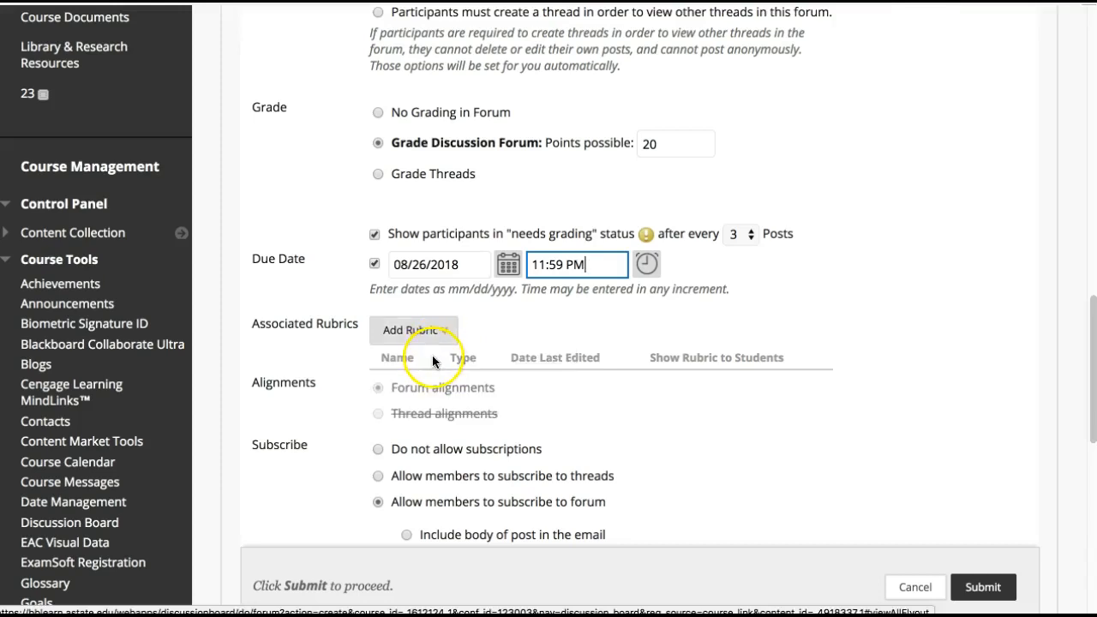
pyautogui.moveTo(440, 343)
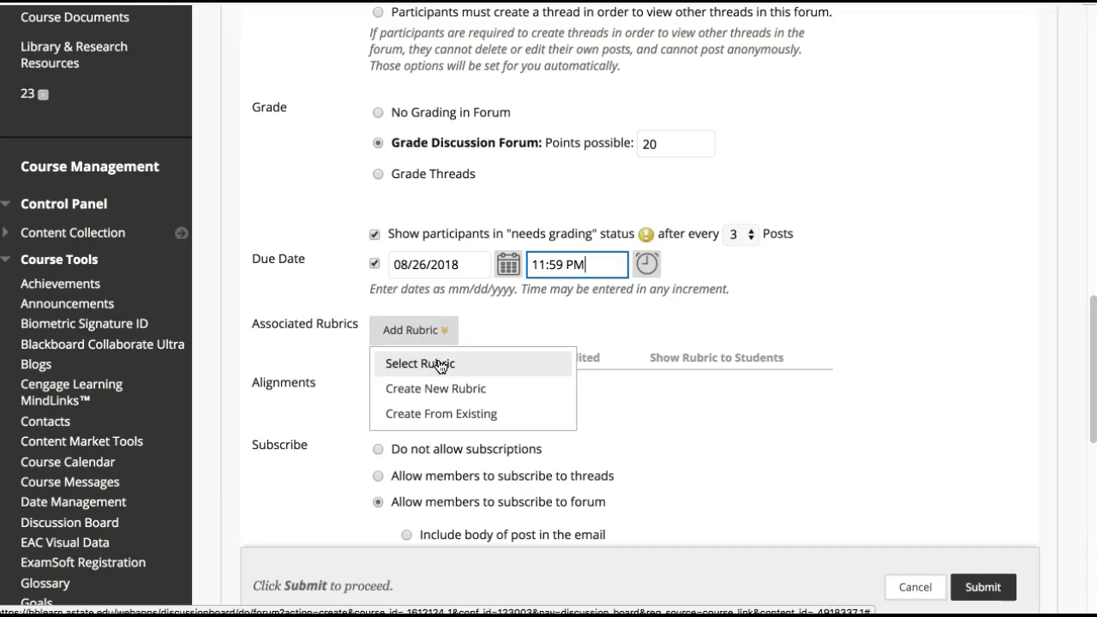
pyautogui.click(441, 415)
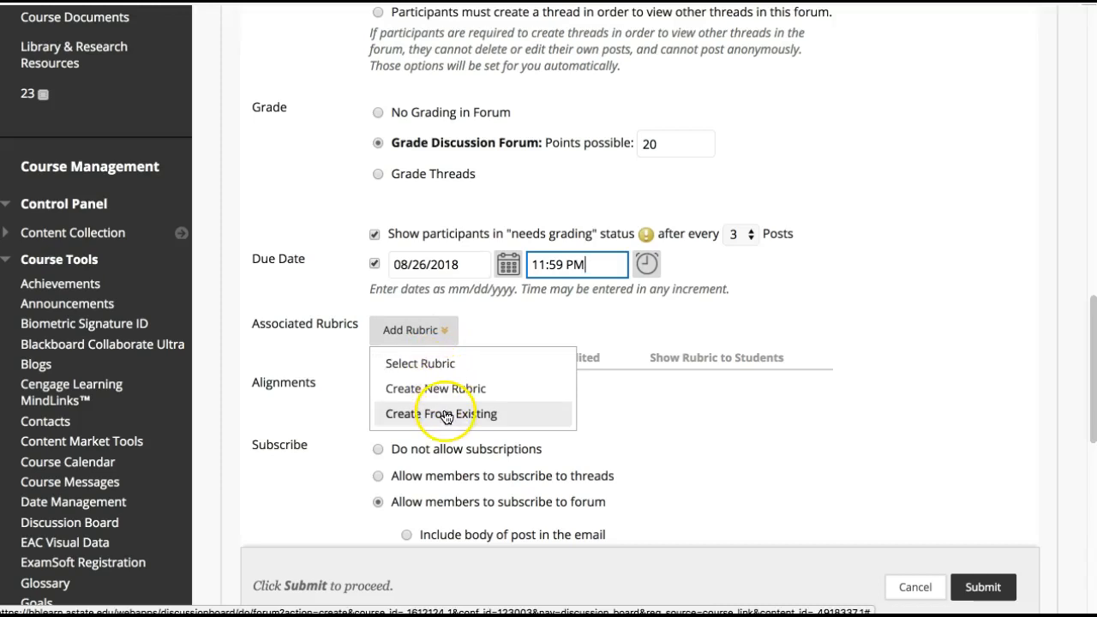
pyautogui.click(445, 367)
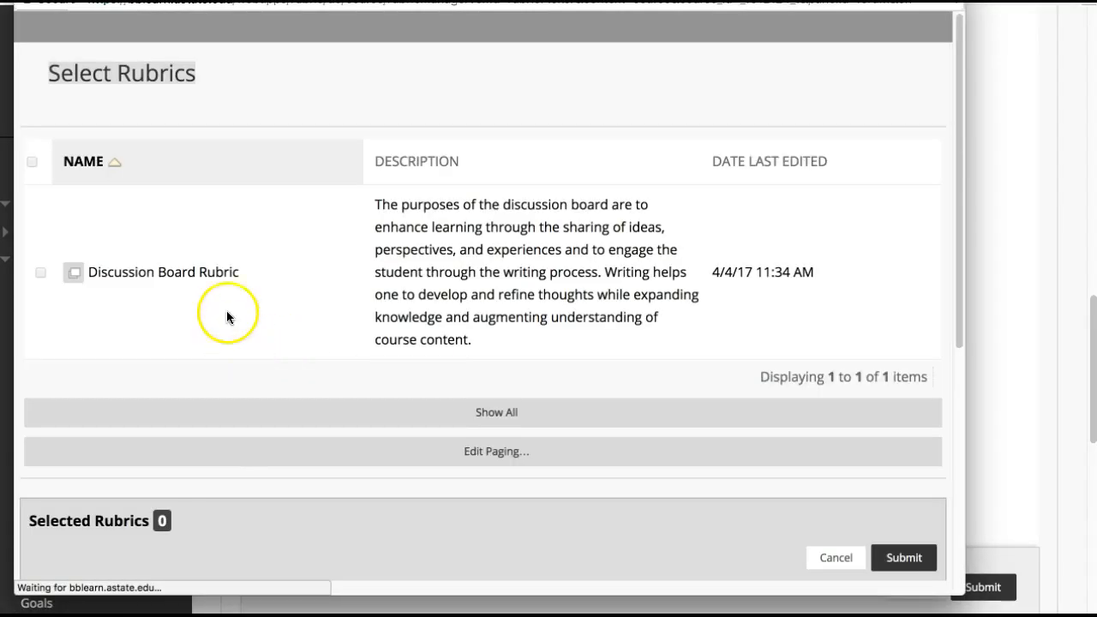
pyautogui.click(41, 272)
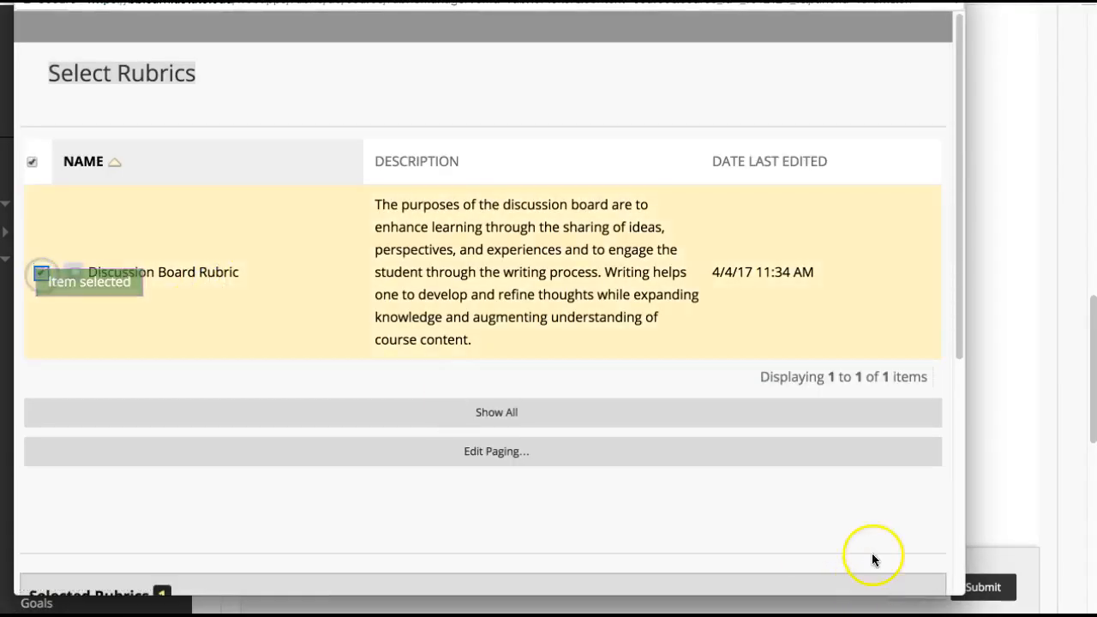
pyautogui.scroll(-5, 865, 531)
pyautogui.click(905, 310)
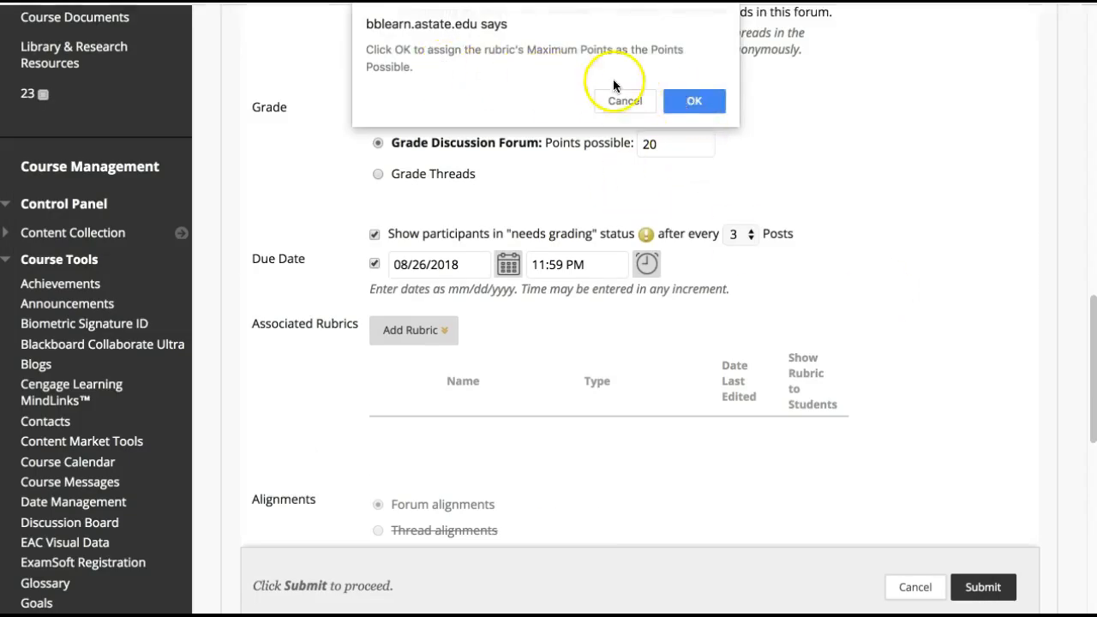
pyautogui.click(694, 96)
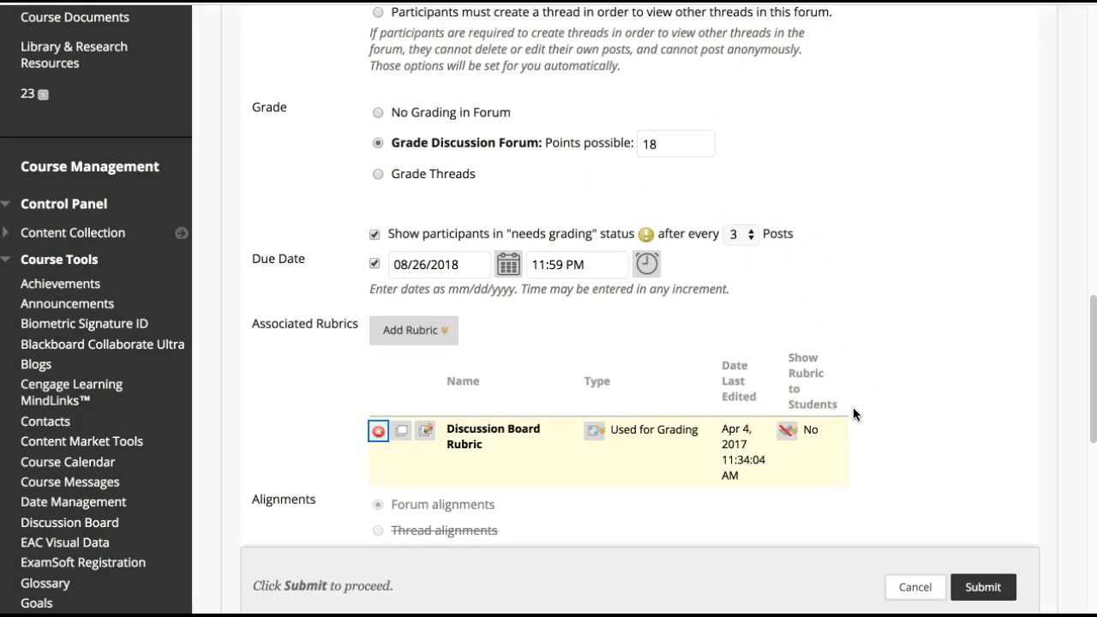
# Show the Discussion Board Rubric to students with rubric scores
pyautogui.click(784, 432)
pyautogui.click(785, 434)
pyautogui.click(786, 434)
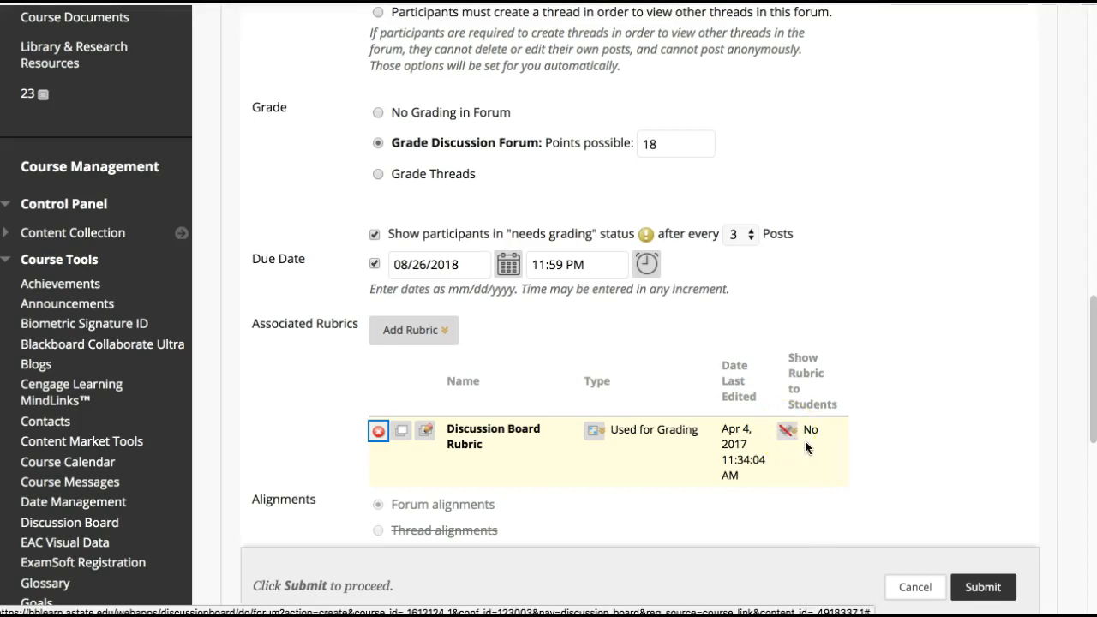
pyautogui.click(787, 437)
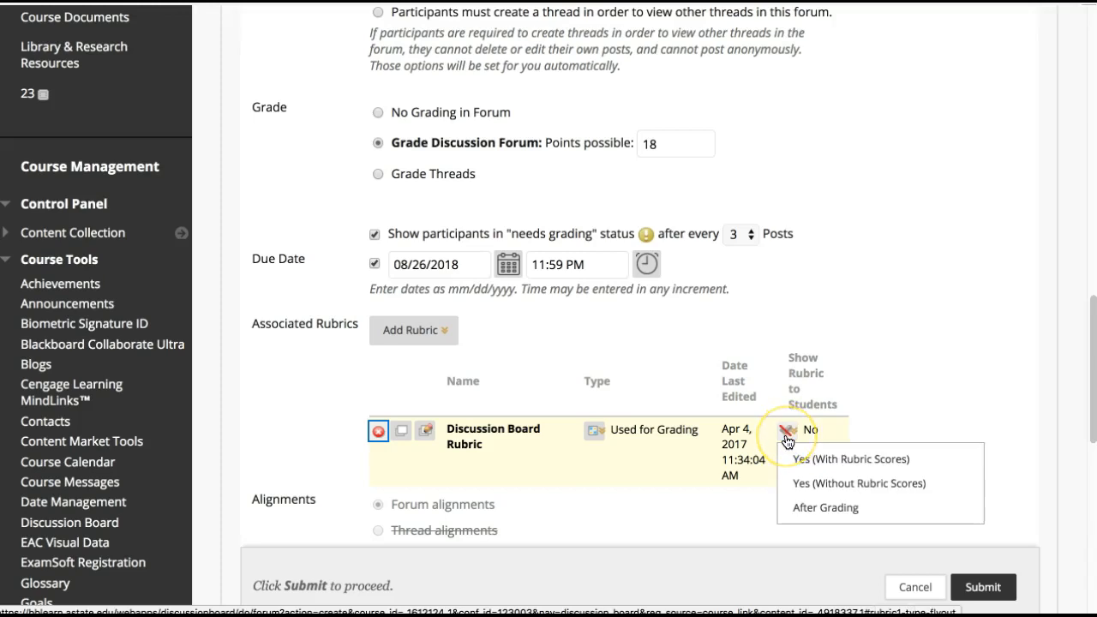
pyautogui.click(786, 439)
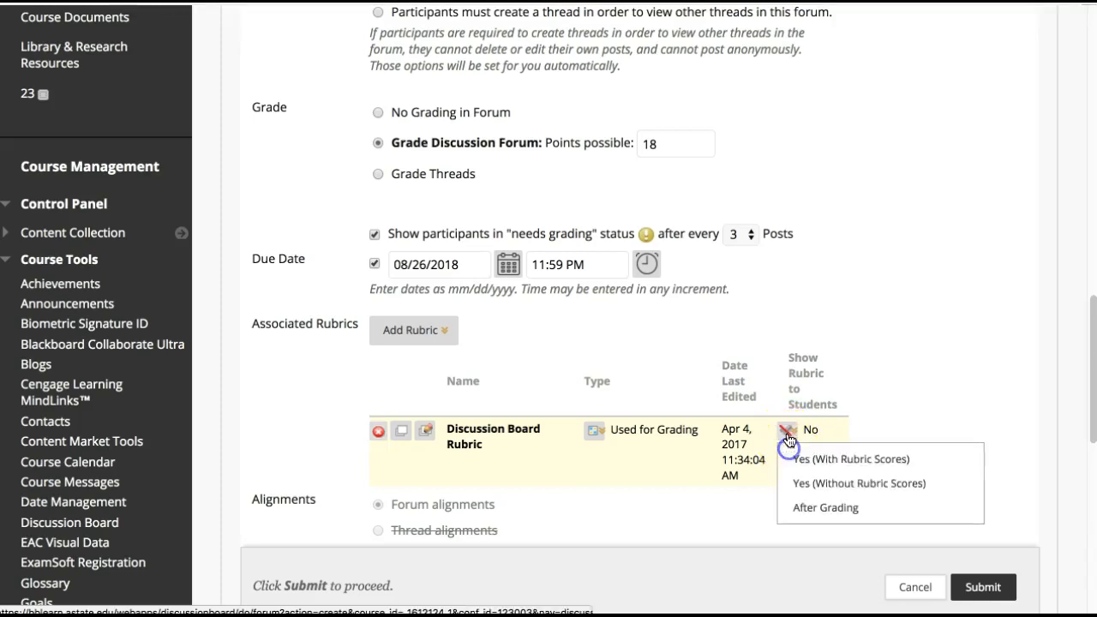
pyautogui.click(800, 454)
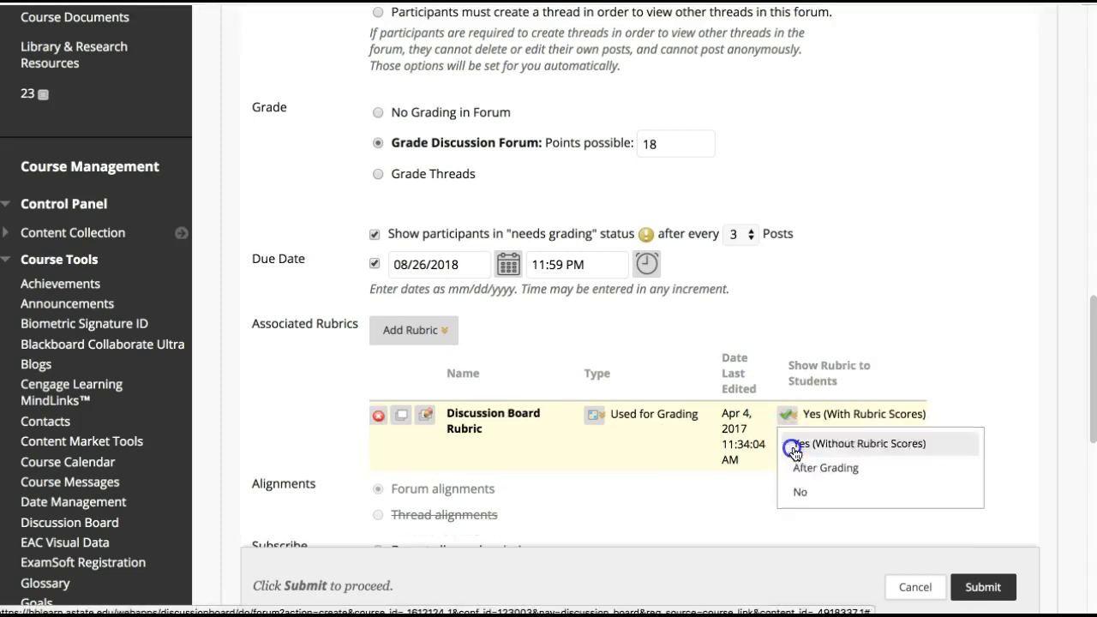
# Switch the forum subscription emails to include the post body, and set them back to include a link to the post
pyautogui.scroll(-4, 810, 436)
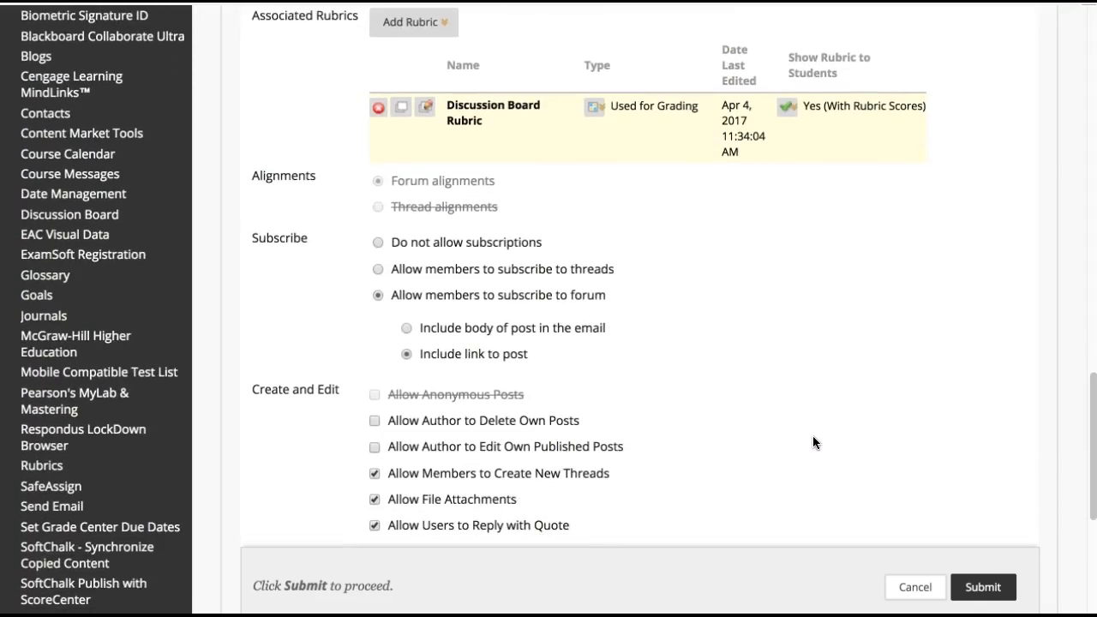
pyautogui.scroll(-1, 685, 385)
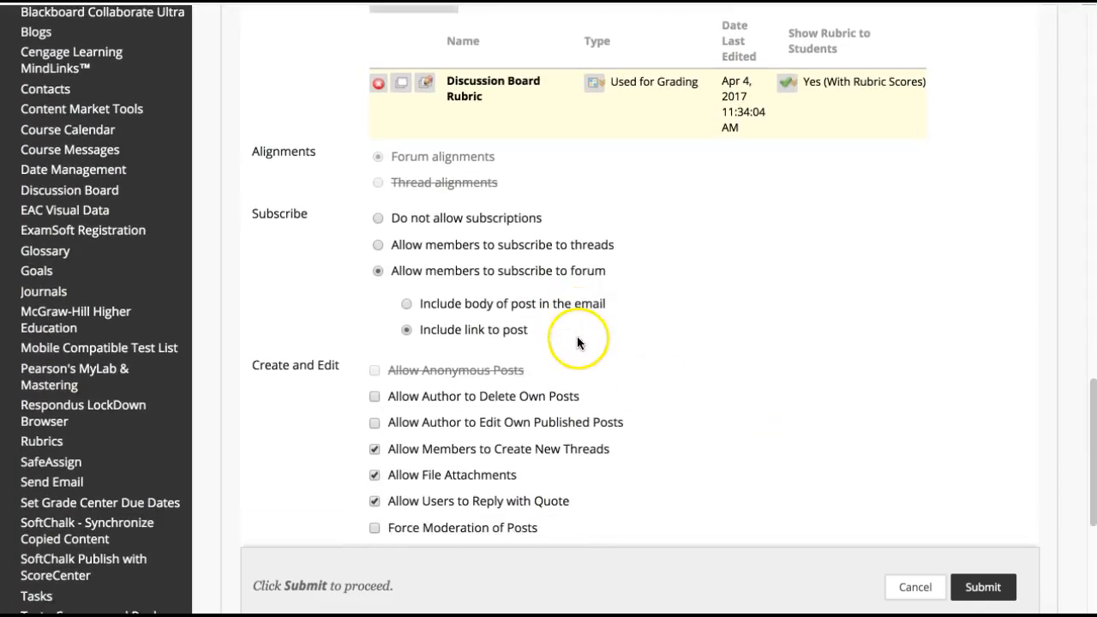
pyautogui.scroll(-1, 586, 298)
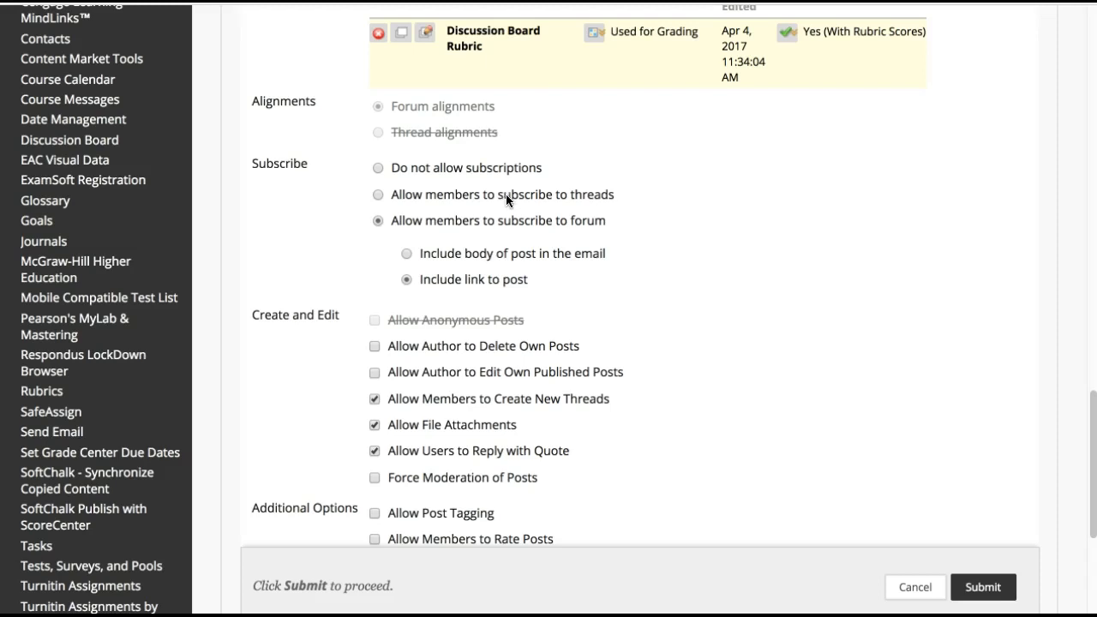
pyautogui.click(443, 257)
pyautogui.click(449, 283)
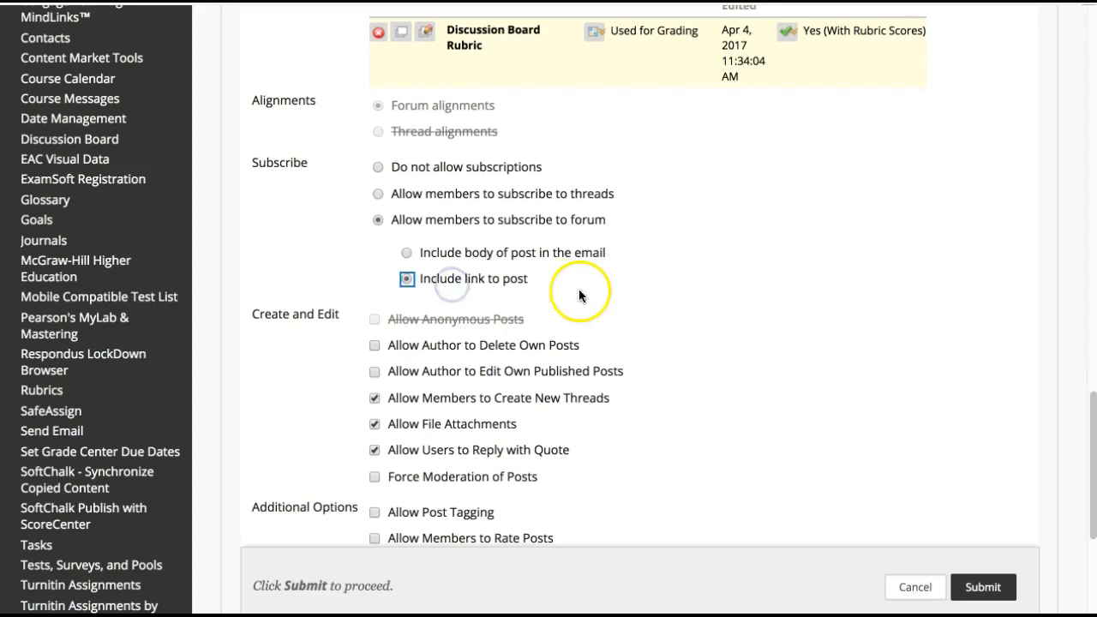
# Allow authors to edit their own published posts in the forum
pyautogui.scroll(-1, 686, 310)
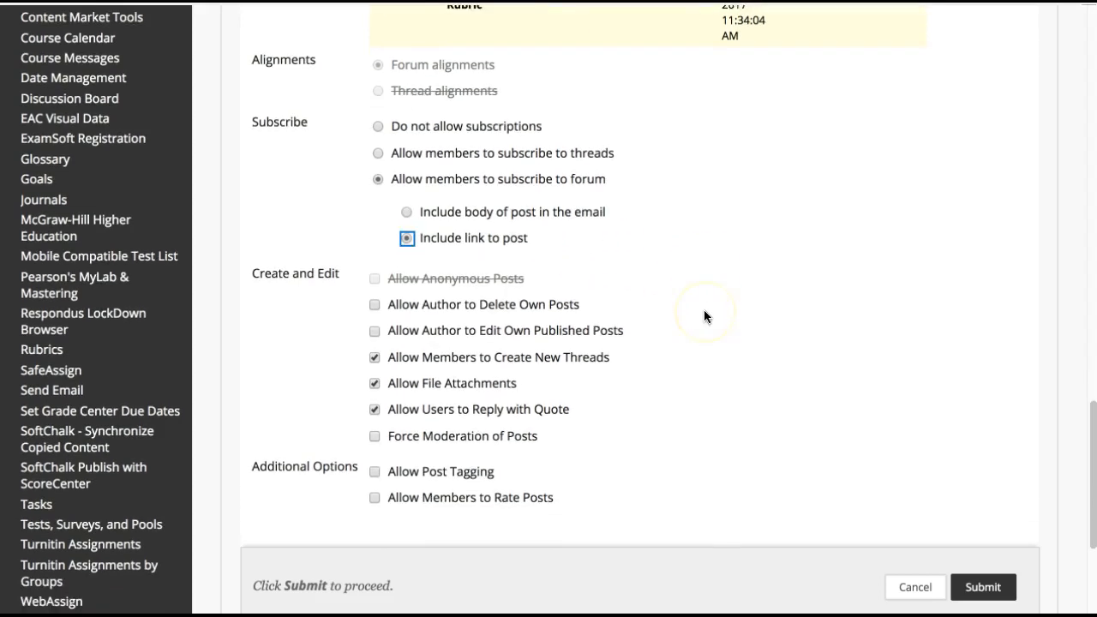
pyautogui.scroll(-1, 703, 316)
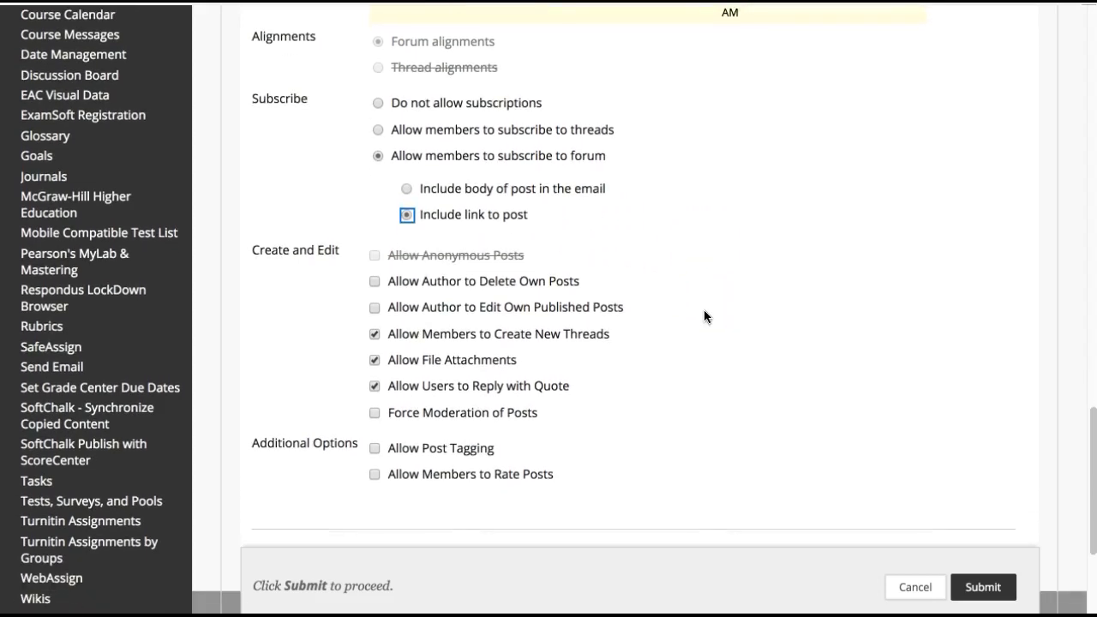
pyautogui.click(525, 310)
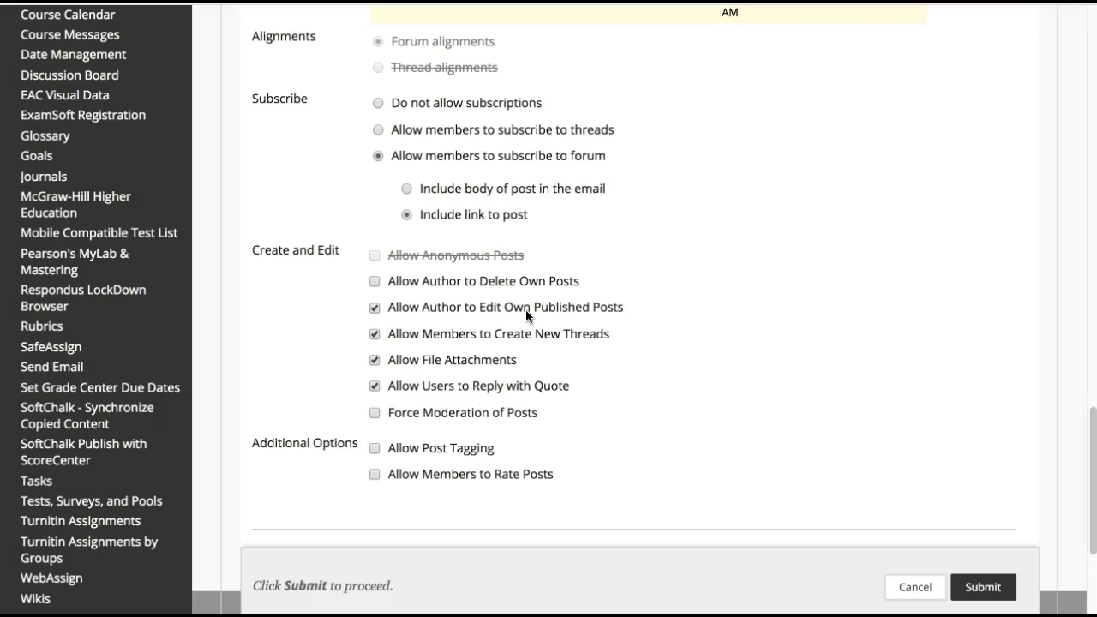
pyautogui.click(550, 314)
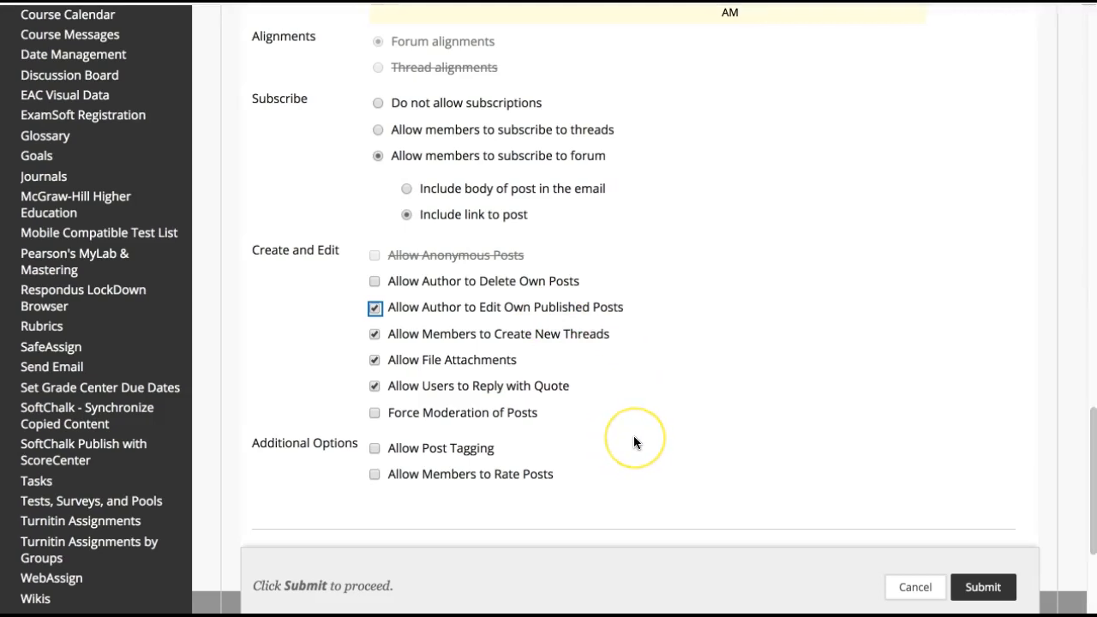
# Submit the new forum with its remaining options as they are
pyautogui.scroll(-1, 634, 437)
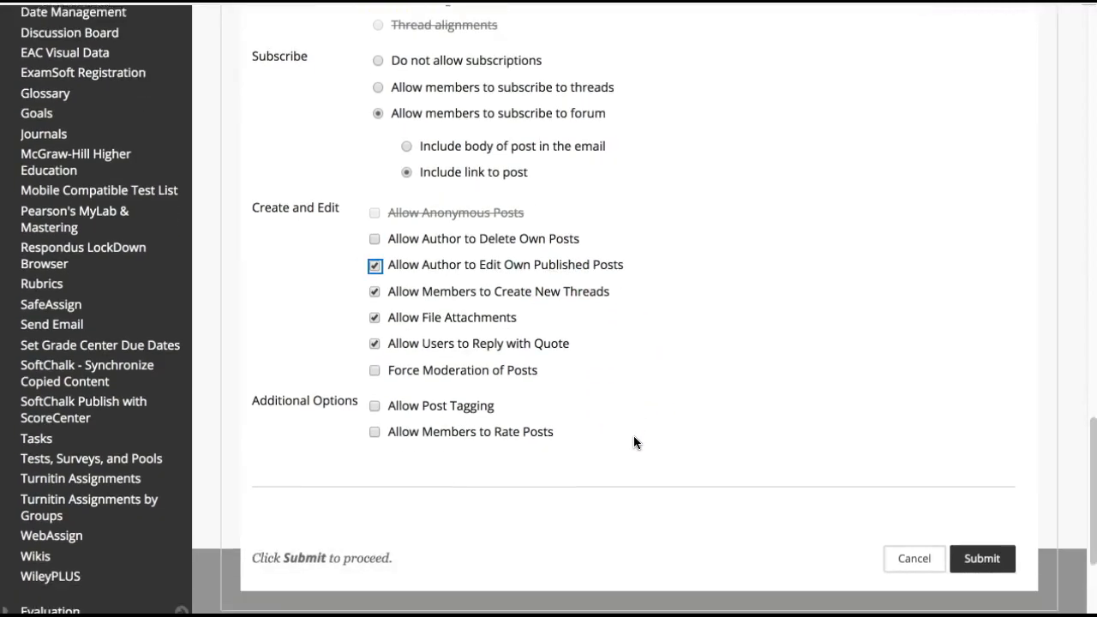
pyautogui.hscroll(1, 654, 470)
pyautogui.hscroll(-1, 654, 470)
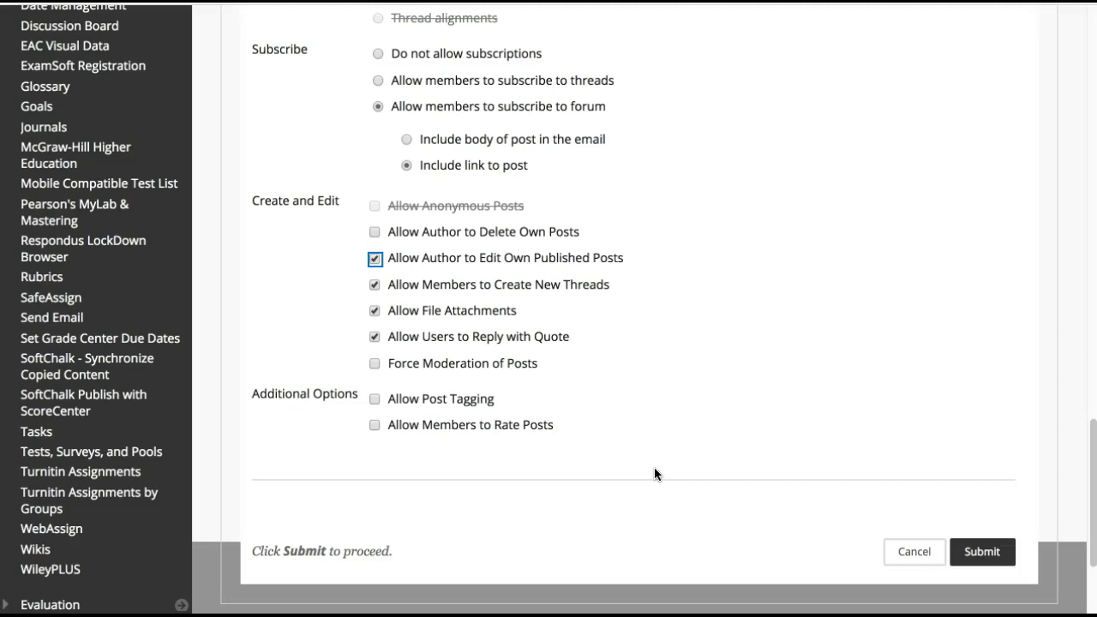
pyautogui.click(621, 472)
pyautogui.click(976, 550)
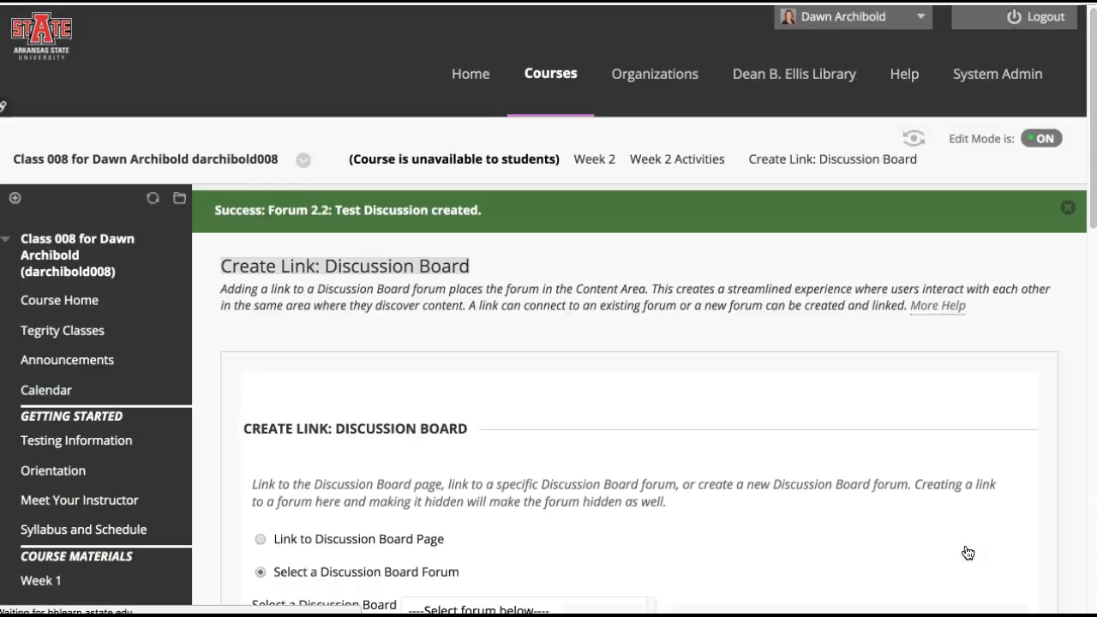
# Choose the 2.2: Test Discussion forum as the link target and continue to the link information
pyautogui.scroll(-2, 968, 552)
pyautogui.scroll(-1, 765, 484)
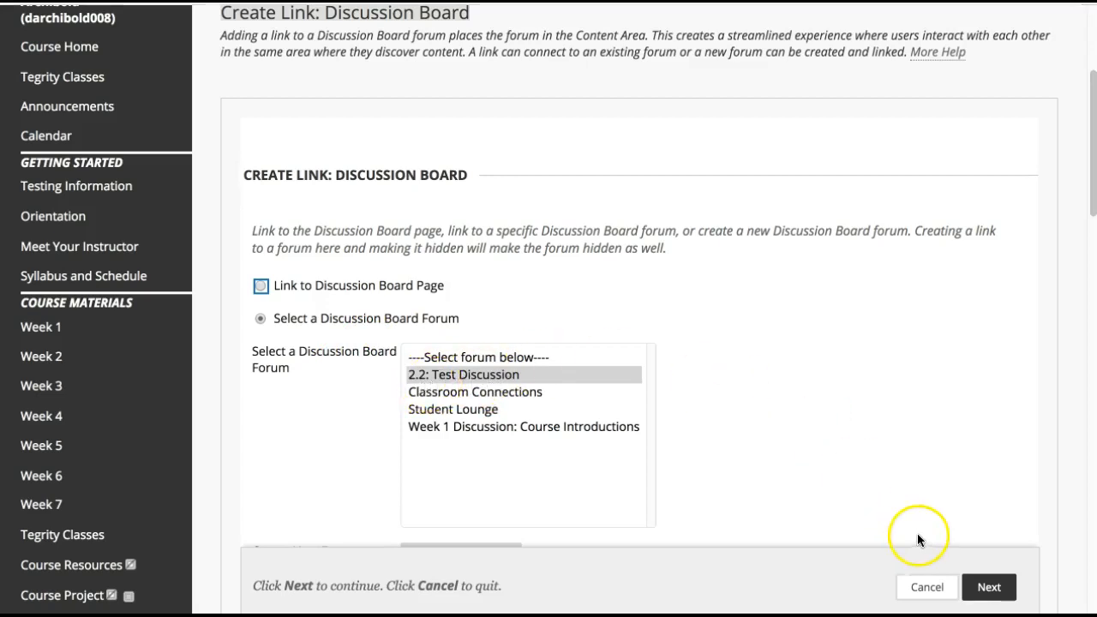
pyautogui.click(985, 587)
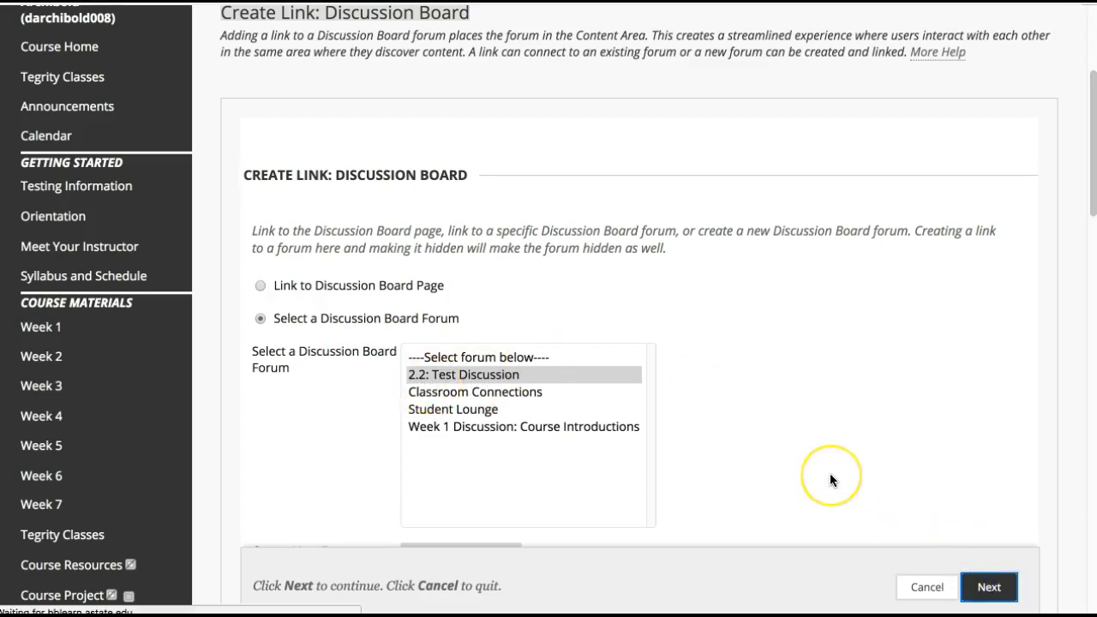
pyautogui.scroll(-2, 830, 480)
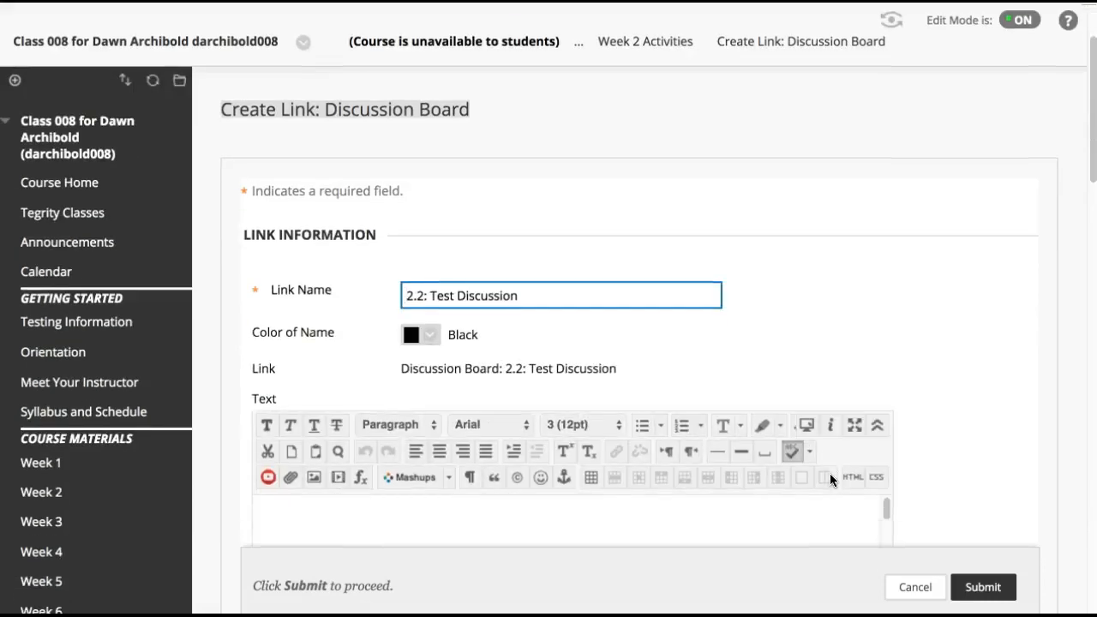
# Enter "Test Discussion" as the link's description text
pyautogui.scroll(-3, 830, 473)
pyautogui.click(746, 457)
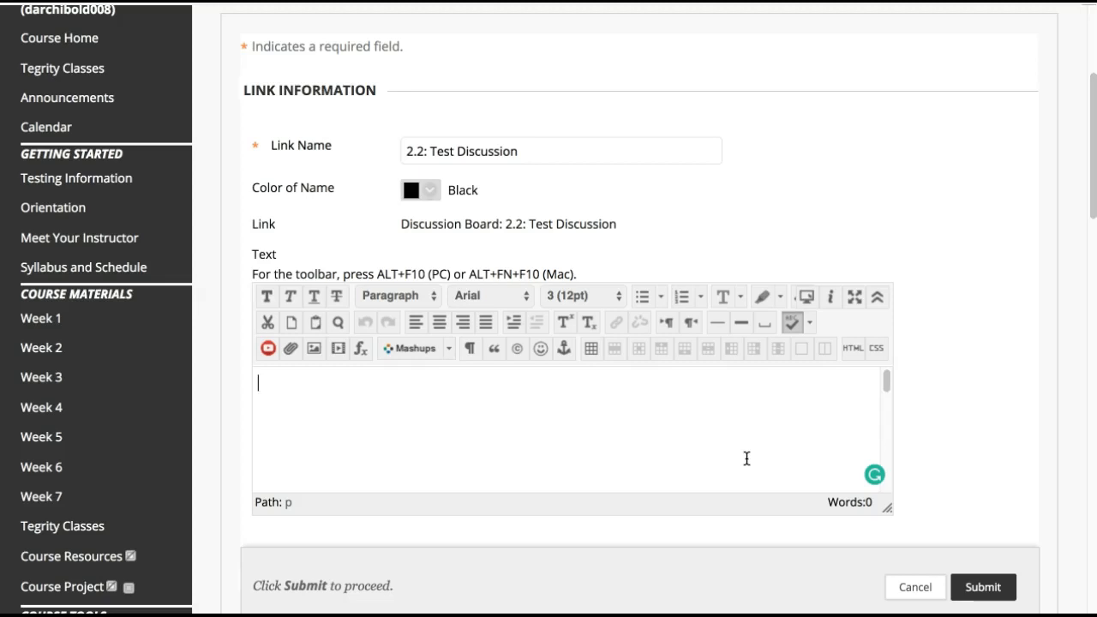
pyautogui.write('Test Dicus')
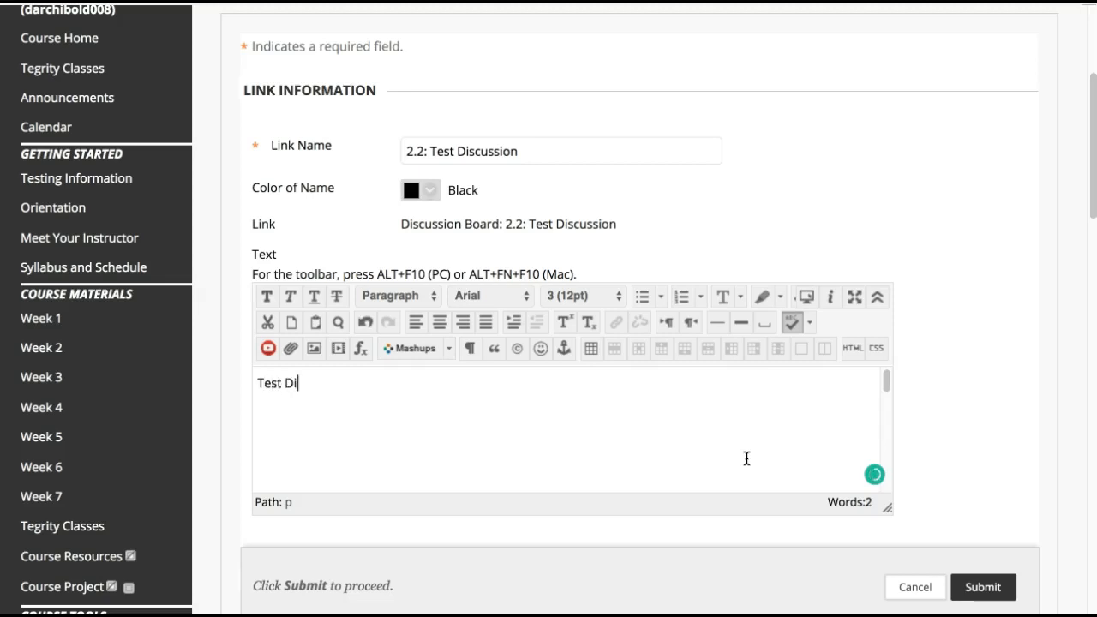
pyautogui.press('BackSpace')
pyautogui.write('scussion')
# Restrict the link to display after 08/20/2018 at 08:00 AM
pyautogui.scroll(-5, 1070, 245)
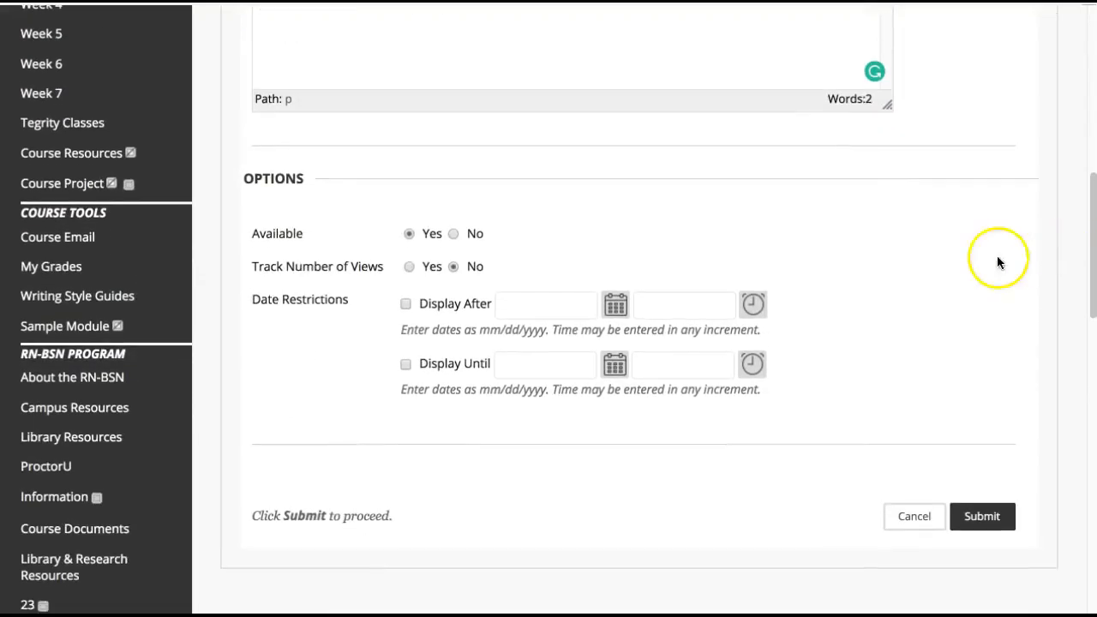
pyautogui.click(406, 305)
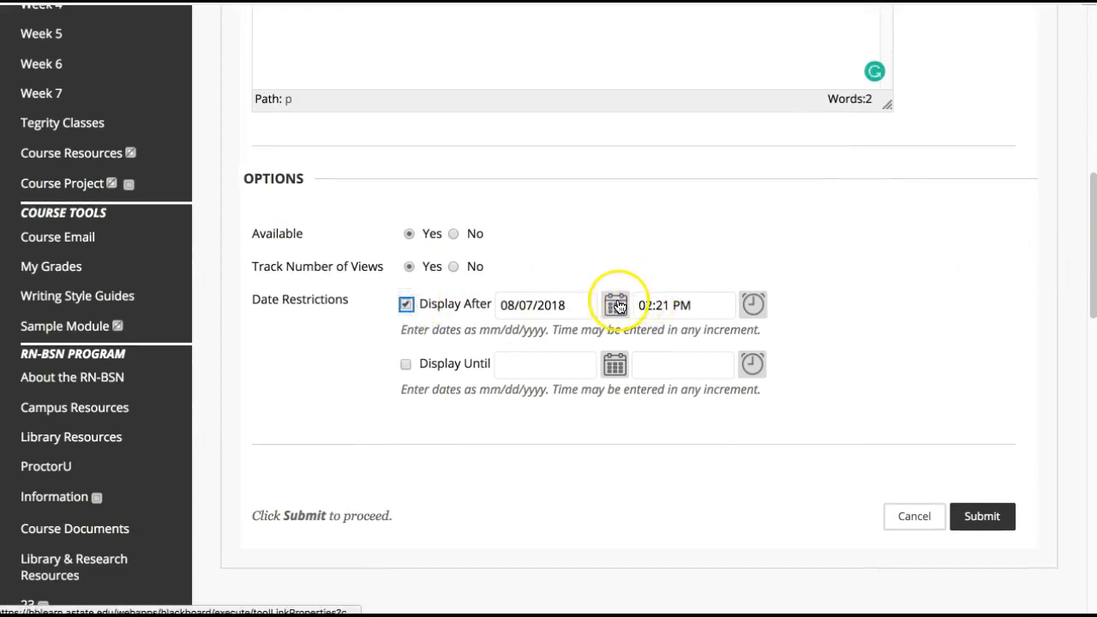
pyautogui.click(615, 305)
pyautogui.click(665, 257)
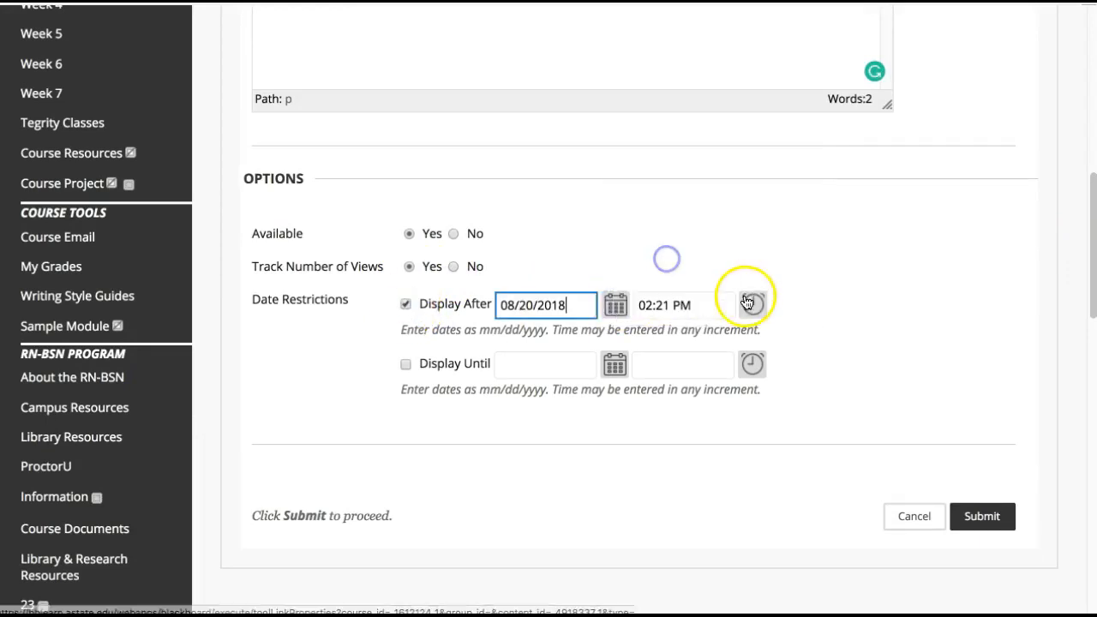
pyautogui.click(753, 305)
pyautogui.scroll(-3, 820, 299)
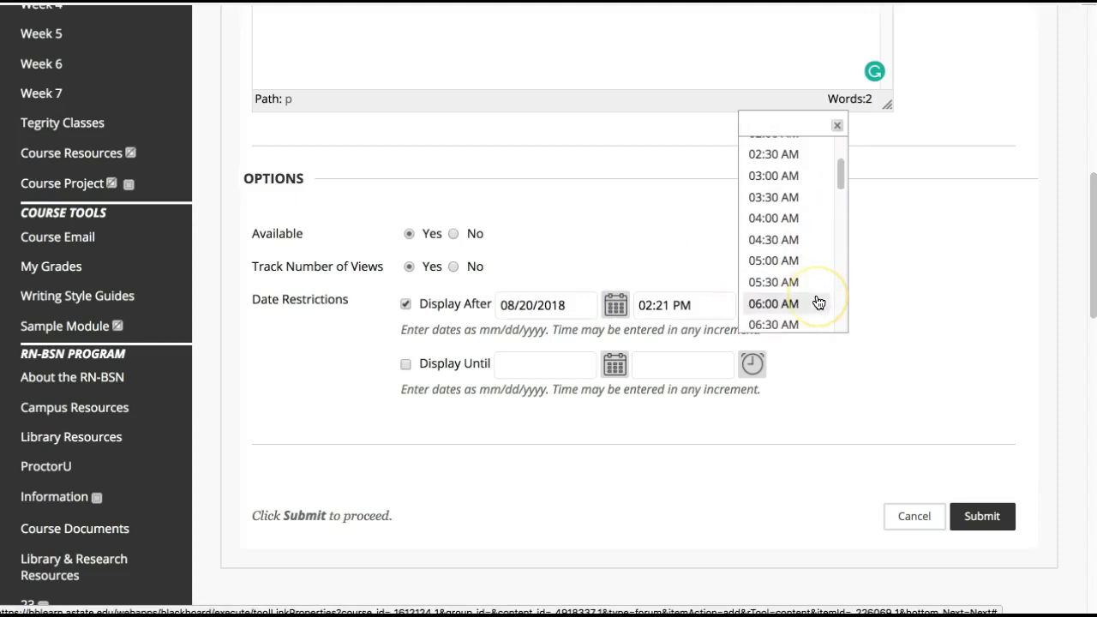
pyautogui.scroll(-2, 818, 301)
pyautogui.click(775, 307)
# Submit the discussion link and check the 2.2: Test Discussion item in Week 2 Activities
pyautogui.click(996, 503)
pyautogui.click(1003, 502)
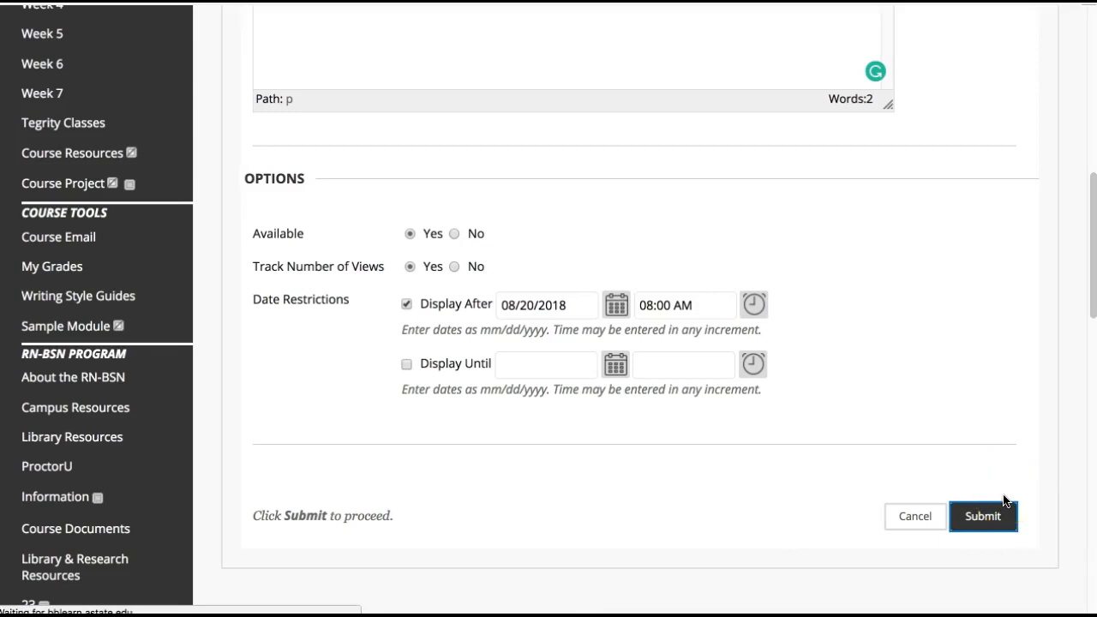
pyautogui.click(708, 450)
pyautogui.scroll(-4, 708, 451)
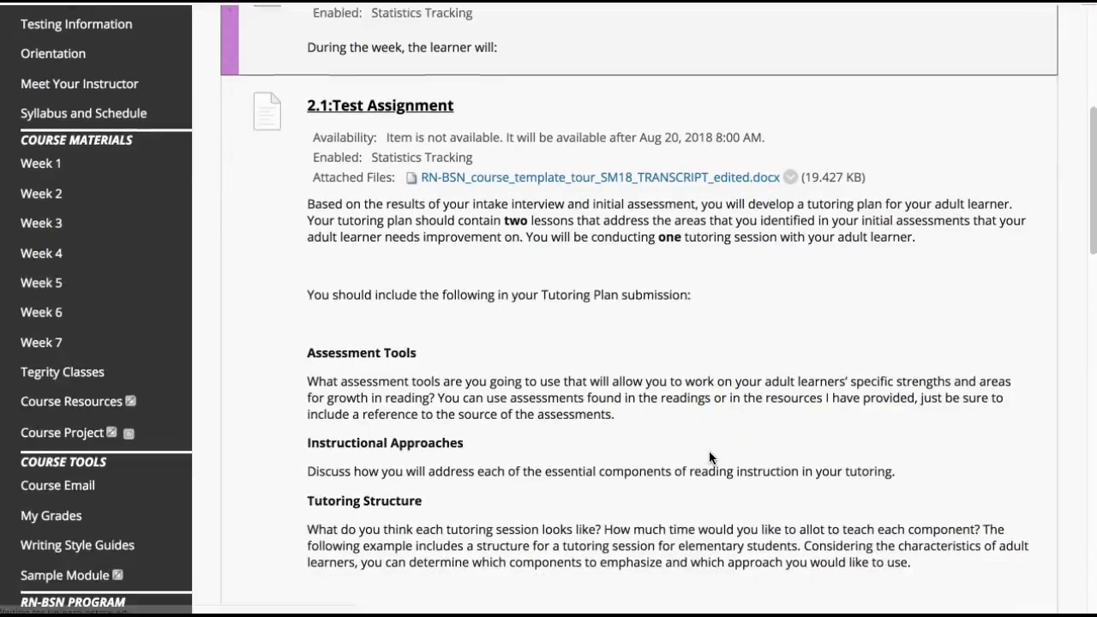
pyautogui.click(722, 451)
pyautogui.scroll(-6, 722, 451)
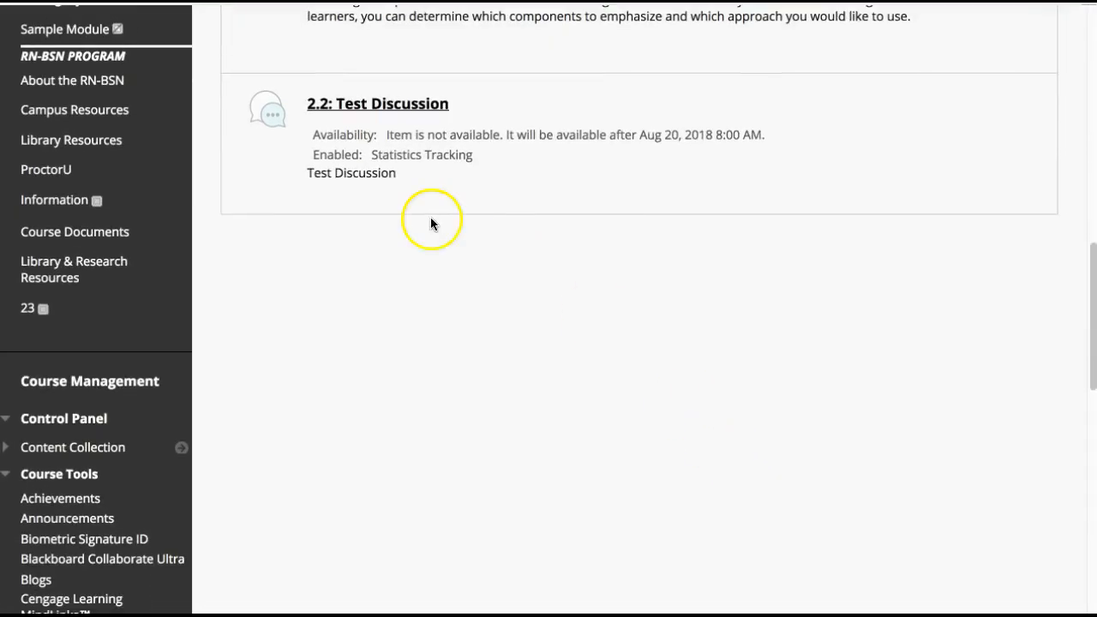
pyautogui.moveTo(392, 214)
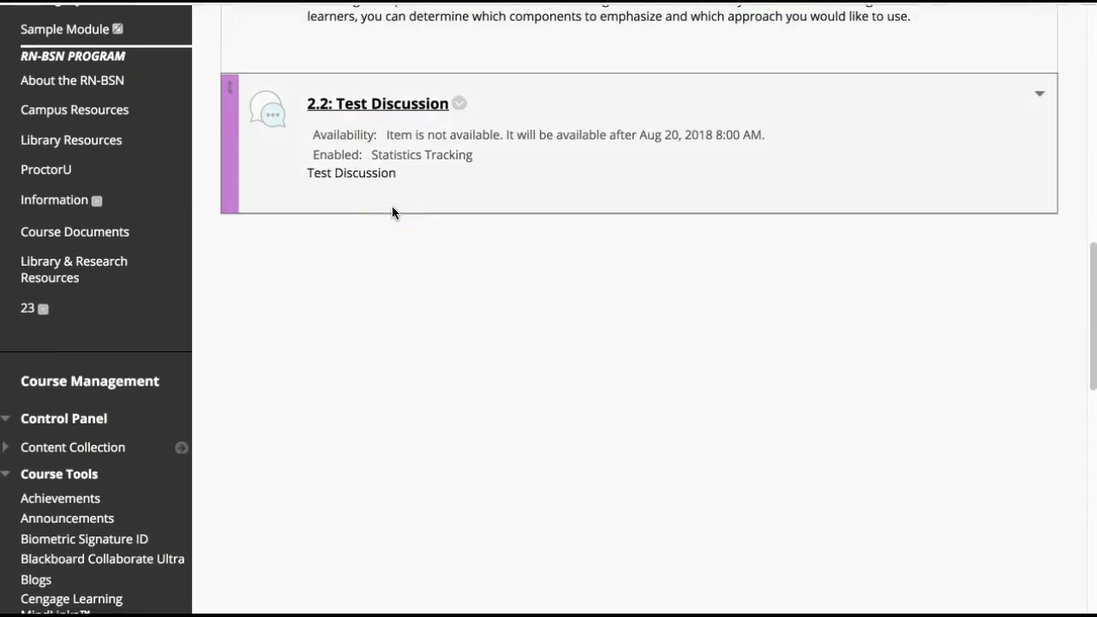
# Open the 2.2: Test Discussion link in Week 2 Activities and look over its forum page
pyautogui.scroll(3, 391, 212)
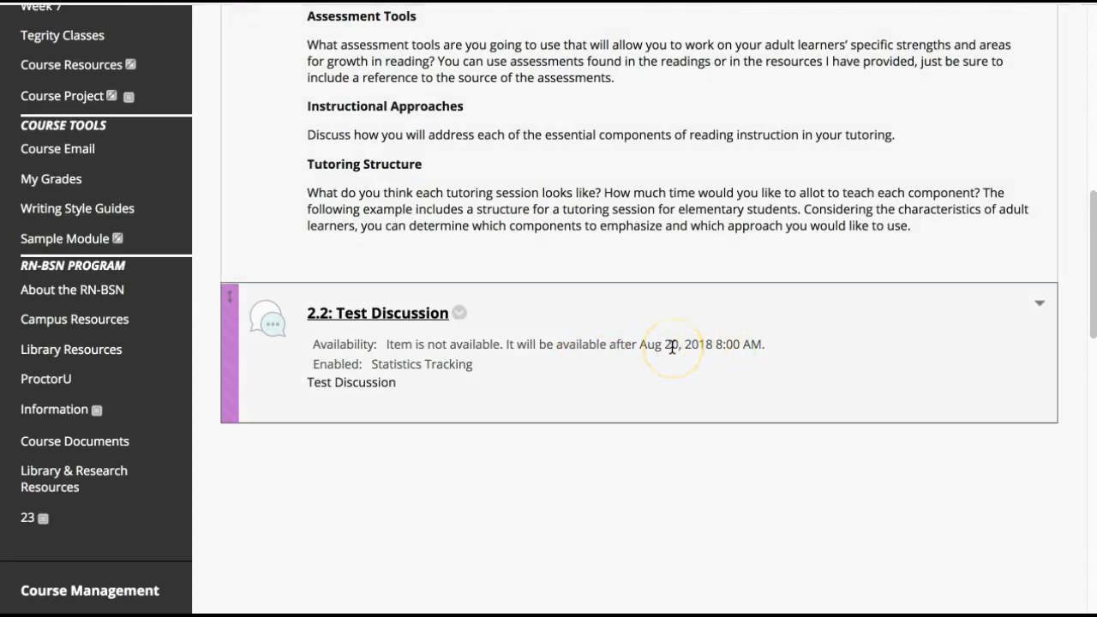
pyautogui.click(421, 319)
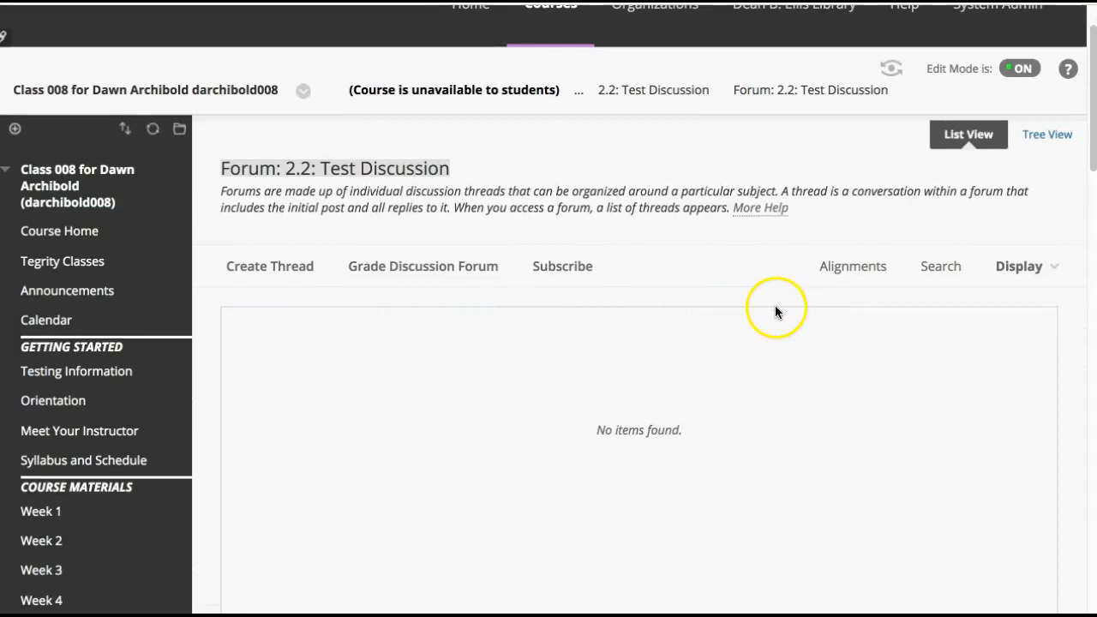
pyautogui.click(649, 87)
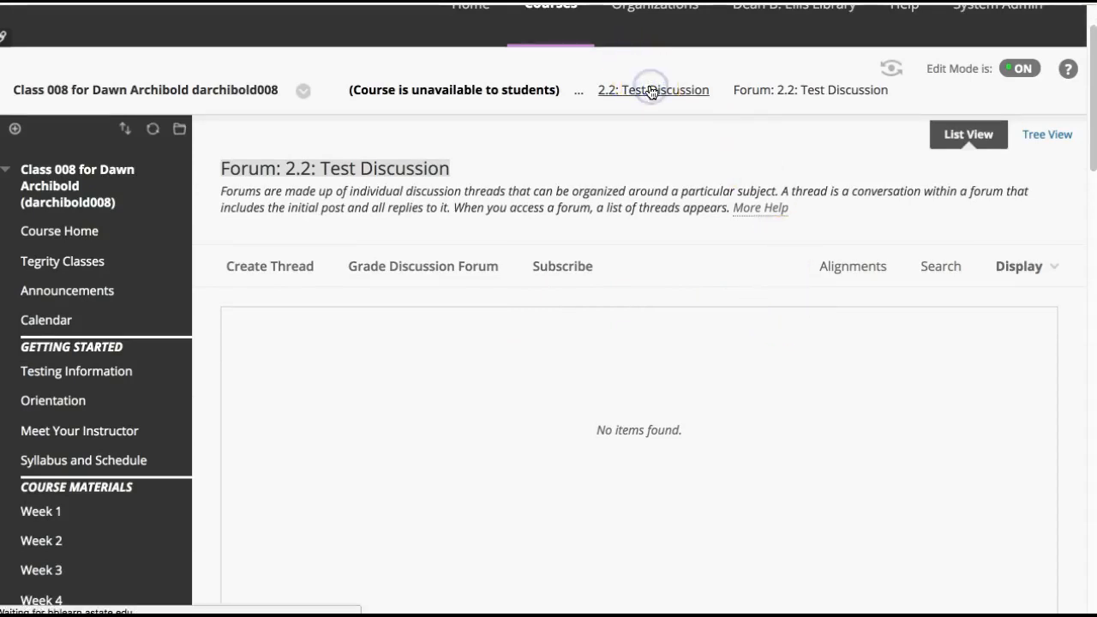
pyautogui.scroll(-4, 673, 223)
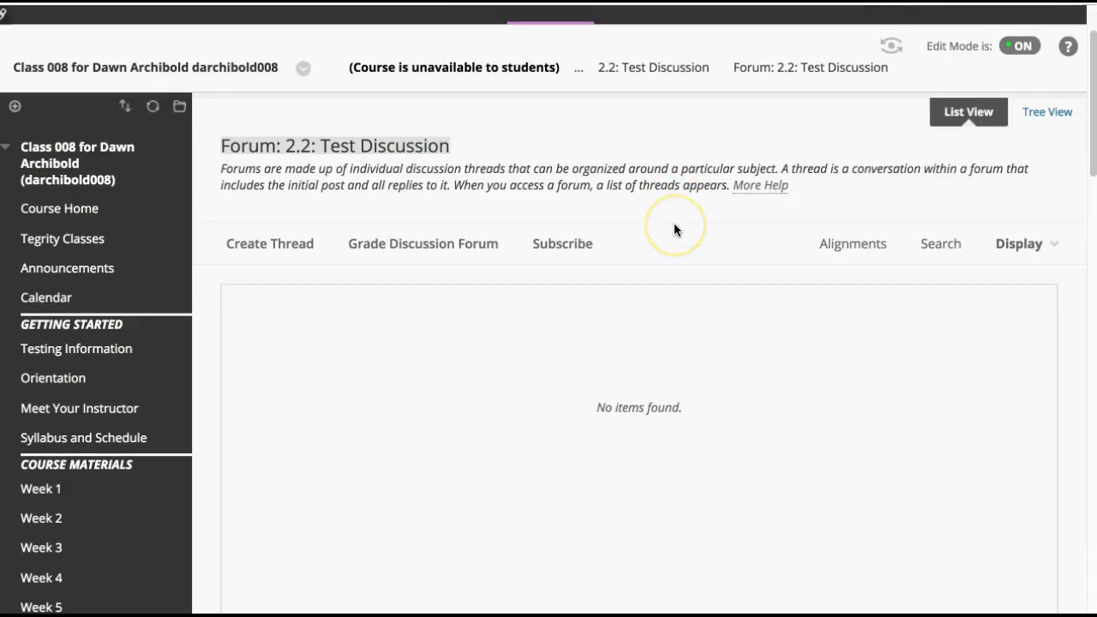
pyautogui.scroll(4, 600, 309)
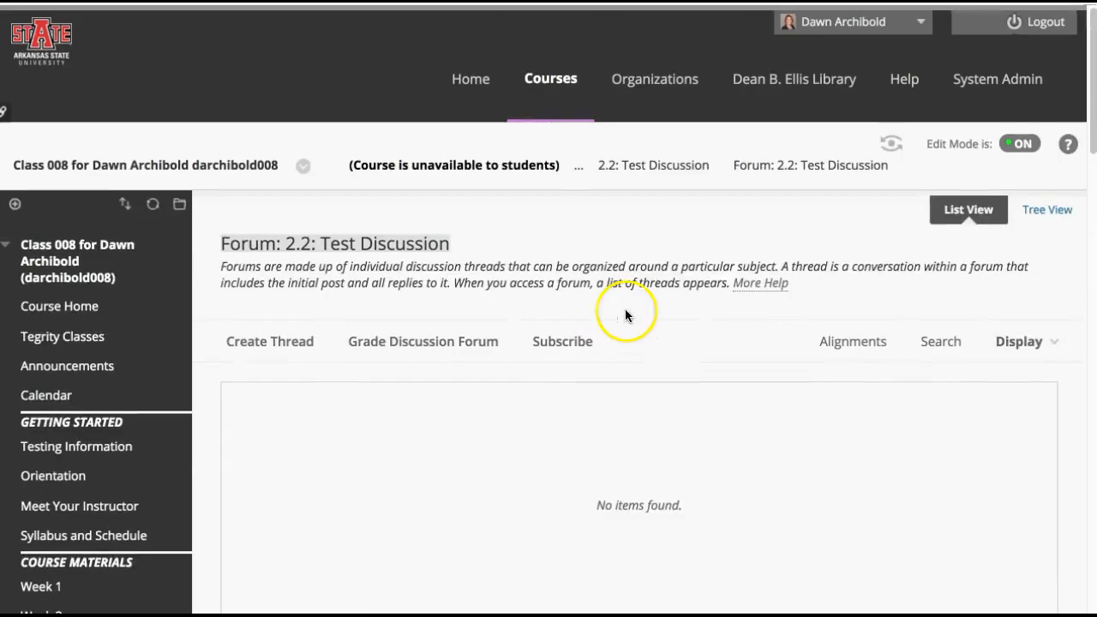
# Go back to the course Discussion Board and check the 2.2: Test Discussion entry in the forum list
pyautogui.click(582, 166)
pyautogui.click(626, 162)
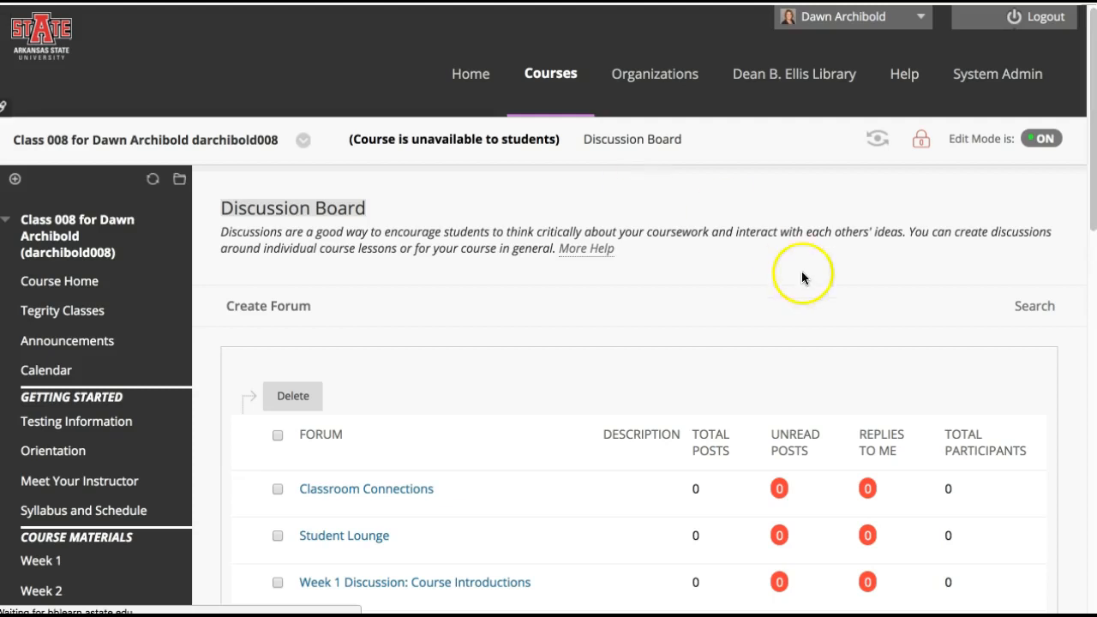
pyautogui.scroll(-2, 791, 287)
pyautogui.scroll(-1, 792, 284)
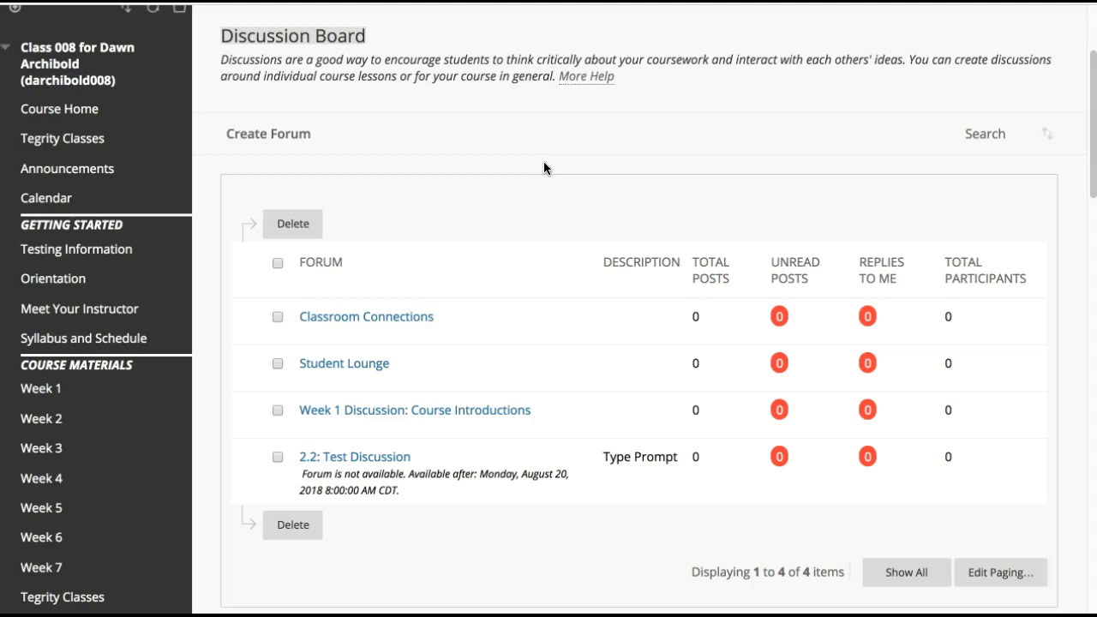
# Return to the Week 2 content area and open the Week 2 Activities folder
pyautogui.click(174, 417)
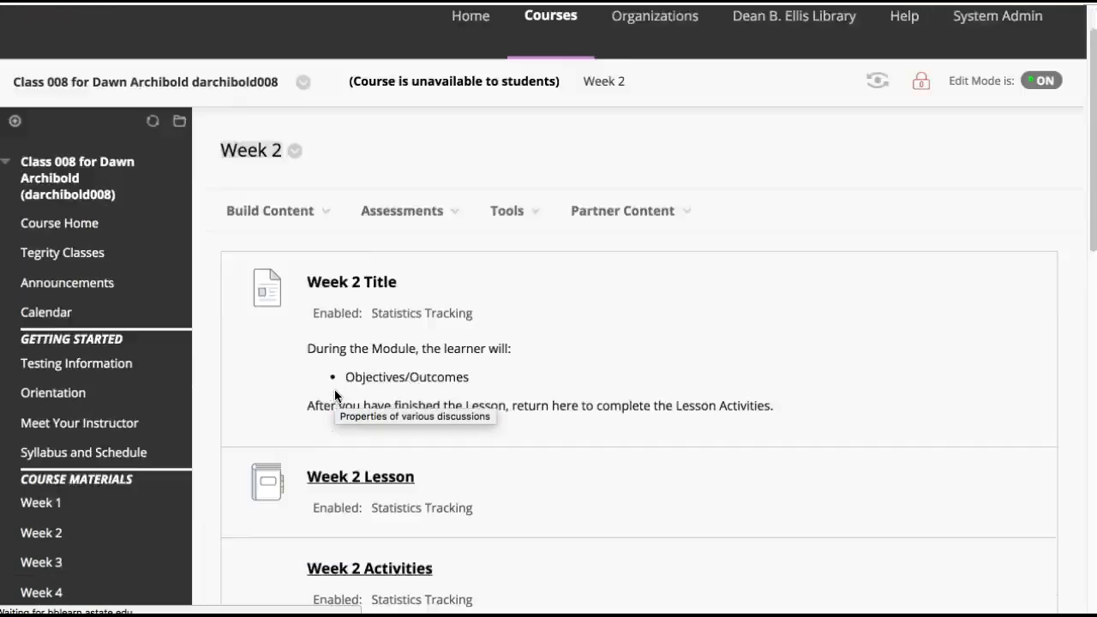
pyautogui.scroll(-3, 326, 394)
pyautogui.click(403, 399)
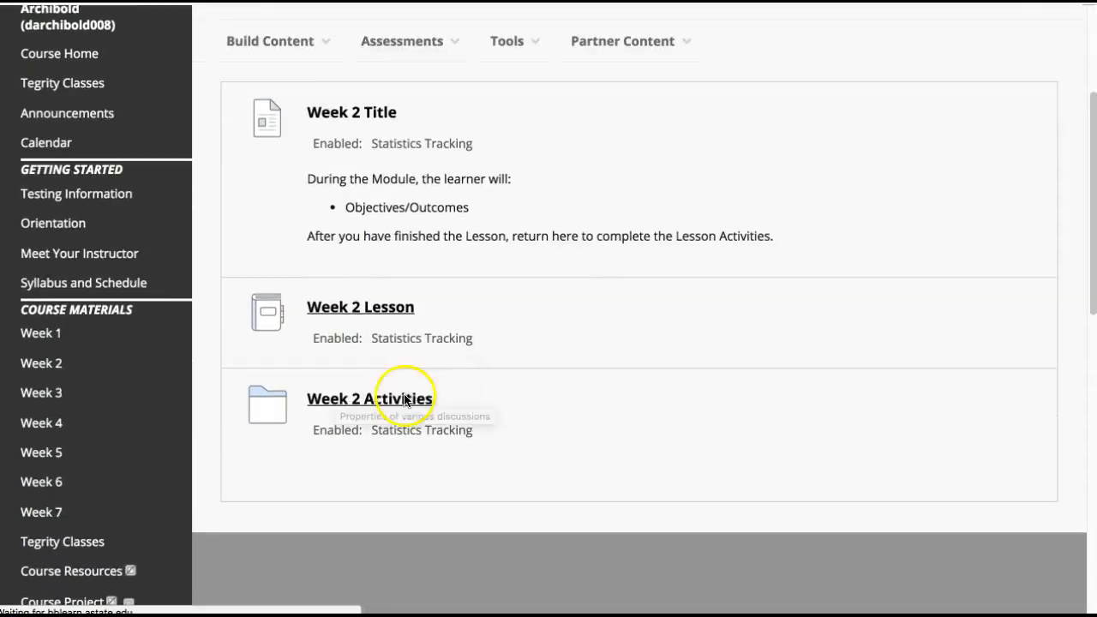
pyautogui.click(403, 401)
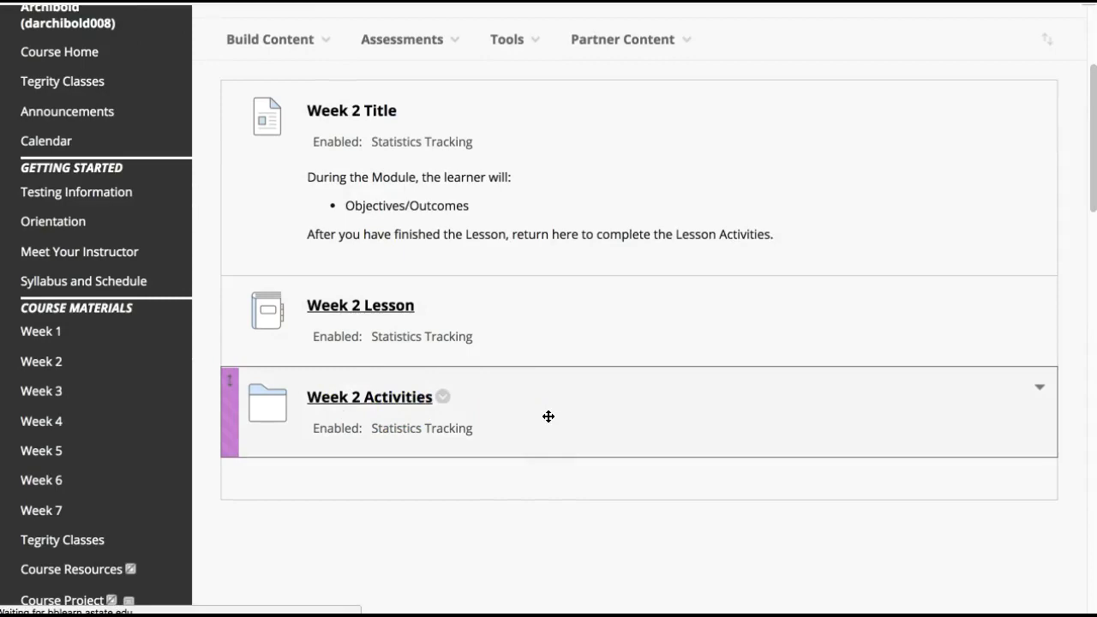
pyautogui.scroll(-15, 549, 416)
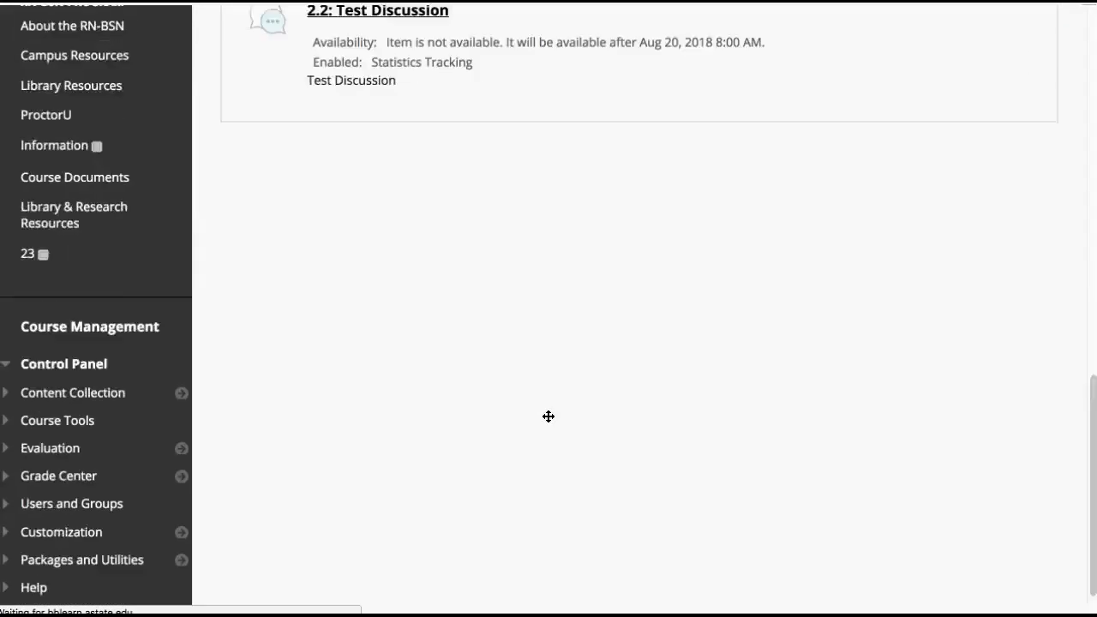
# Start adding a journal link to Week 2 Activities and choose to create a new journal for it
pyautogui.scroll(3, 548, 416)
pyautogui.scroll(10, 548, 416)
pyautogui.click(484, 230)
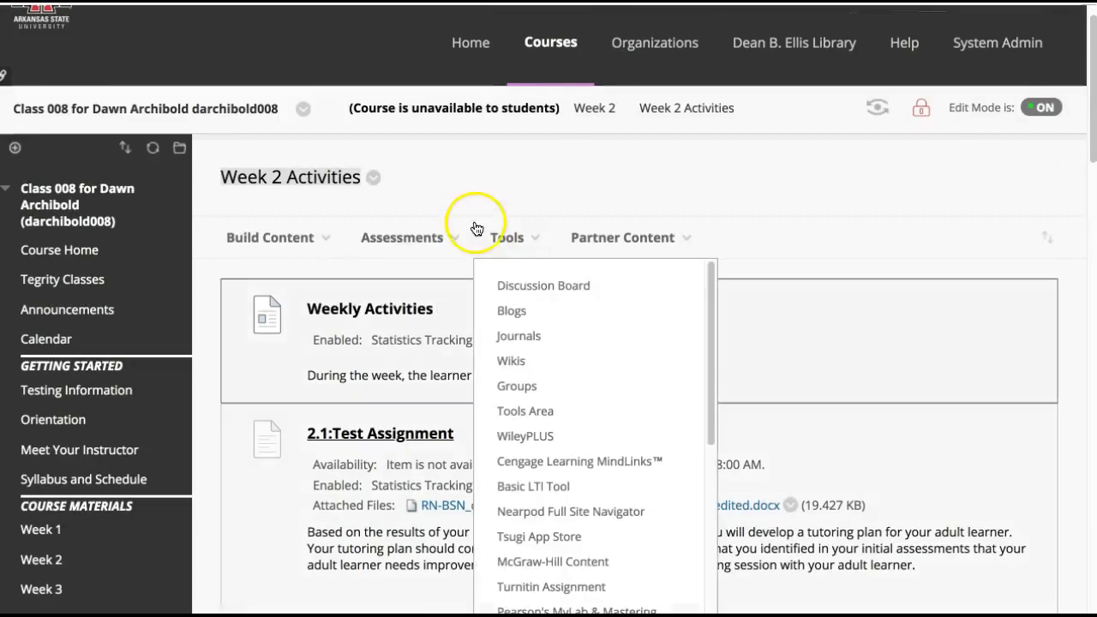
pyautogui.click(513, 337)
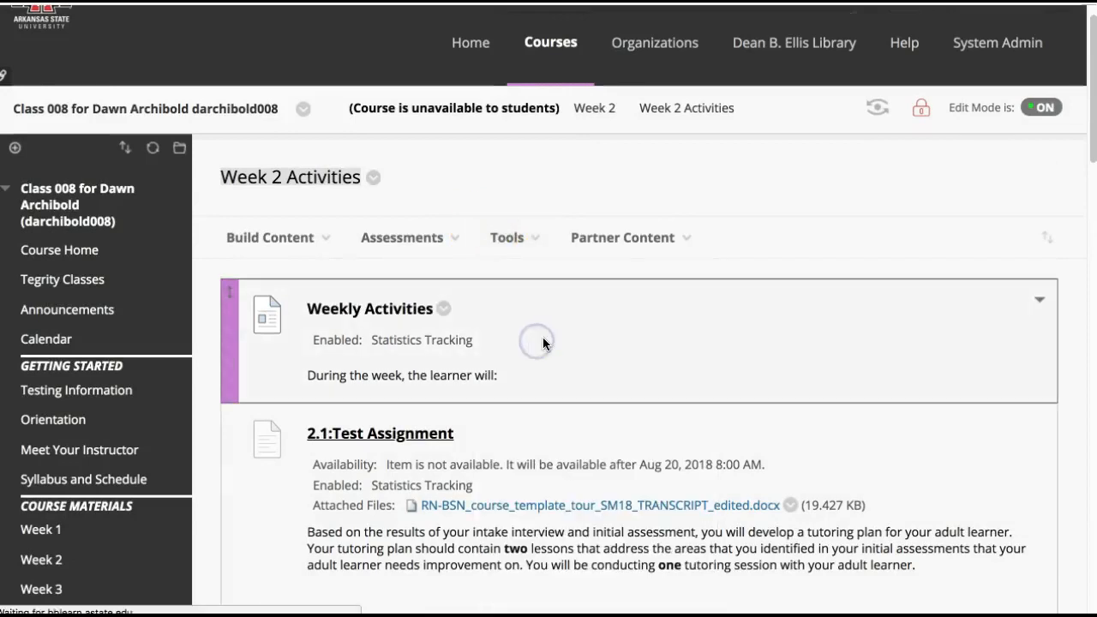
pyautogui.scroll(-3, 543, 344)
pyautogui.scroll(-2, 544, 346)
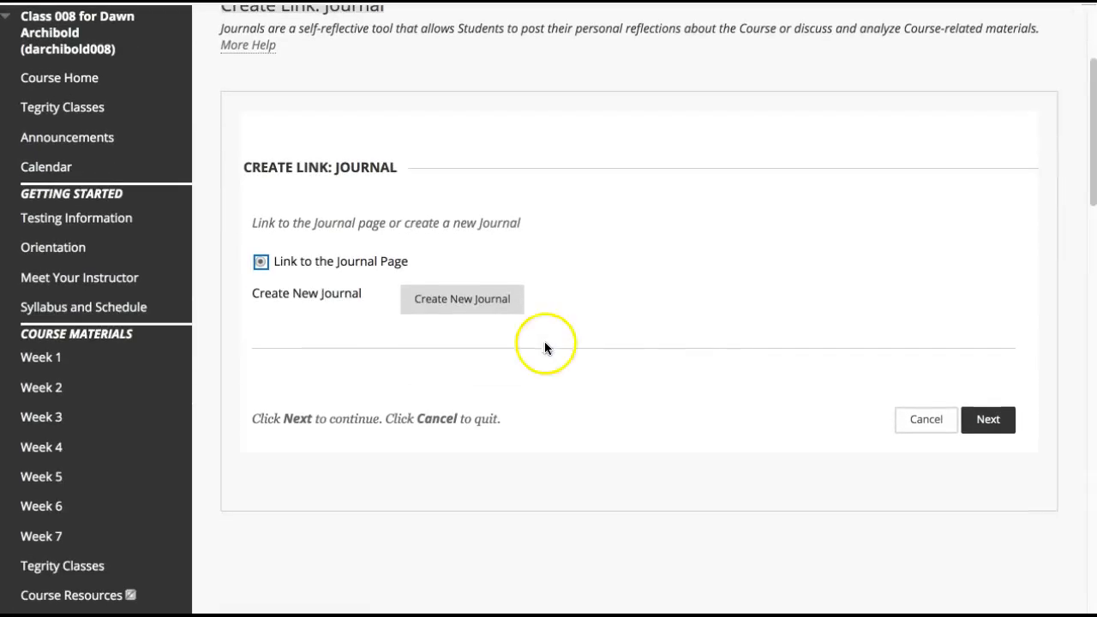
pyautogui.click(463, 300)
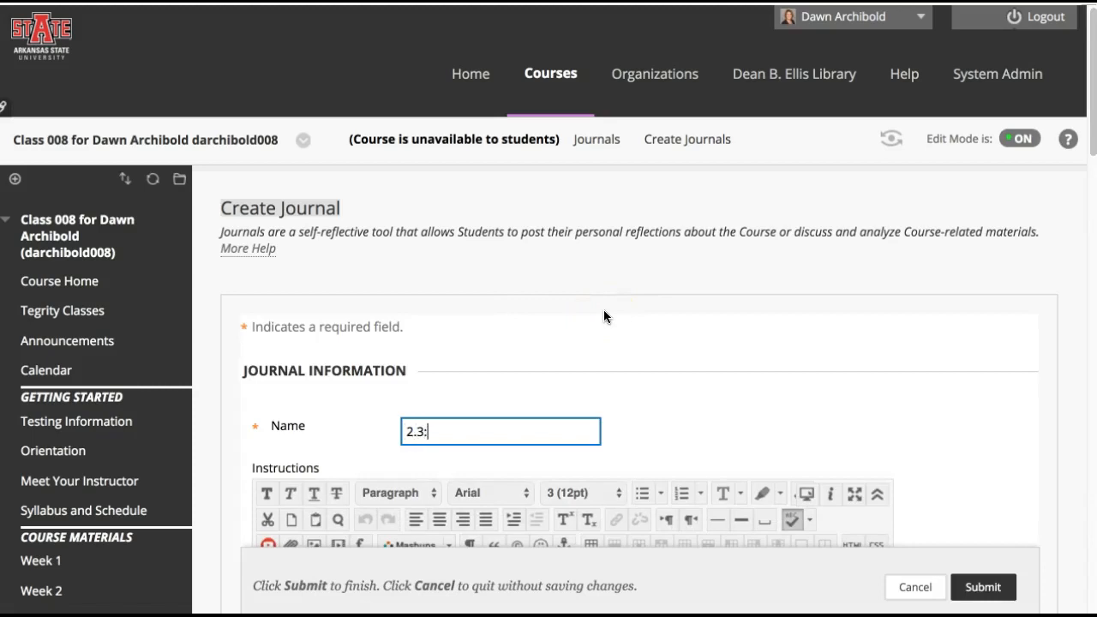
# Name the new journal "2.3: Test Journal" and paste the copied tutoring plan text into its instructions
pyautogui.write('2.3: Test Journal')
pyautogui.scroll(-5, 725, 283)
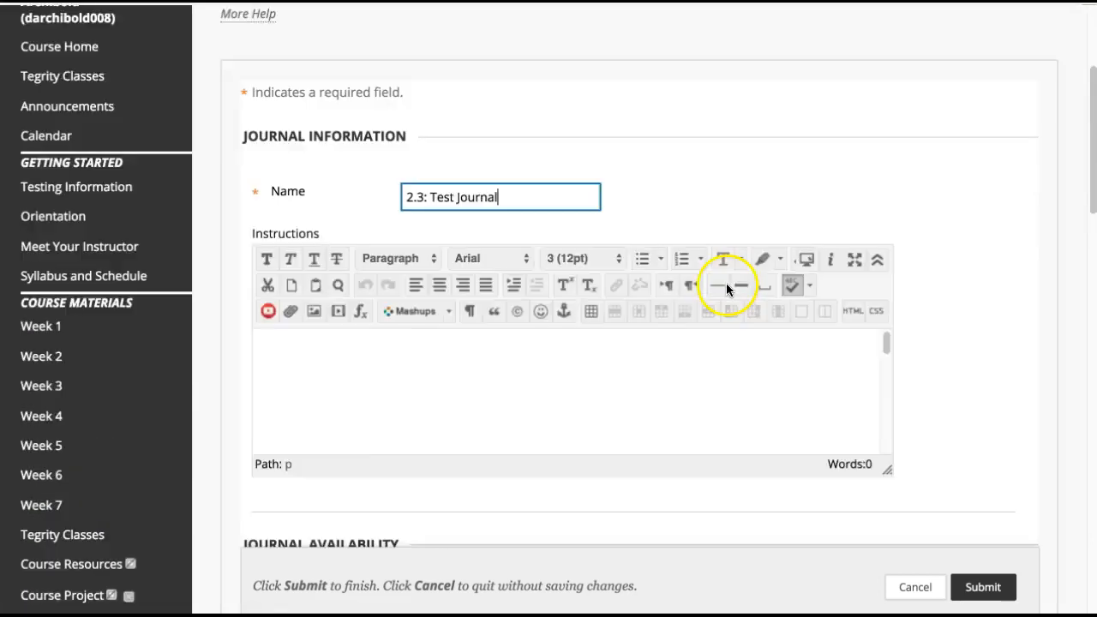
pyautogui.click(606, 246)
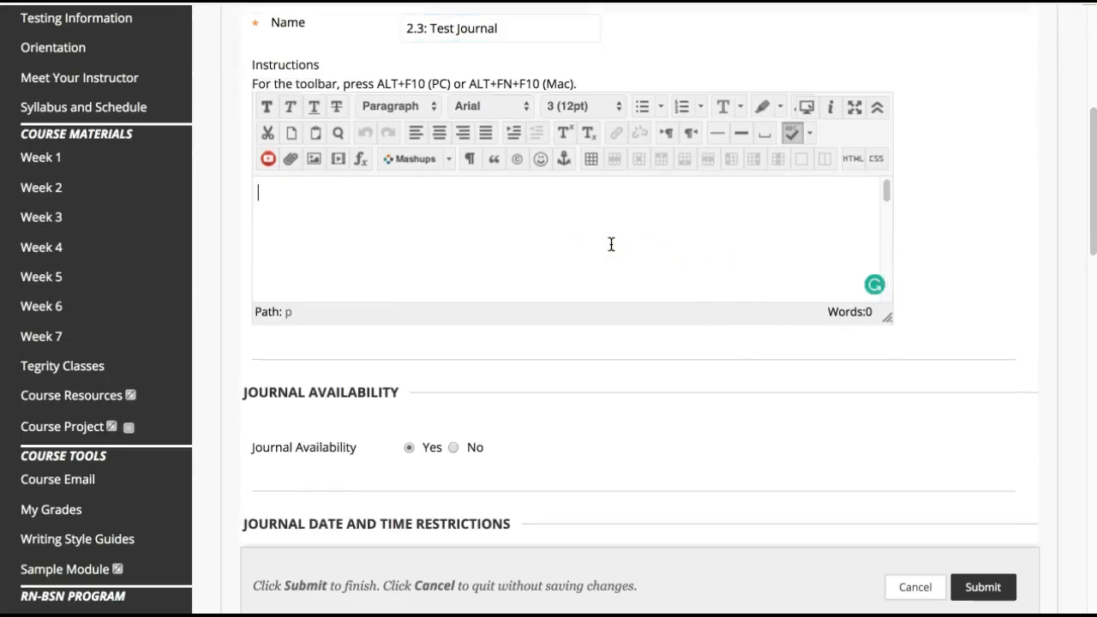
pyautogui.hotkey('ctrl', 'v')
pyautogui.click(619, 246)
pyautogui.scroll(-2, 621, 247)
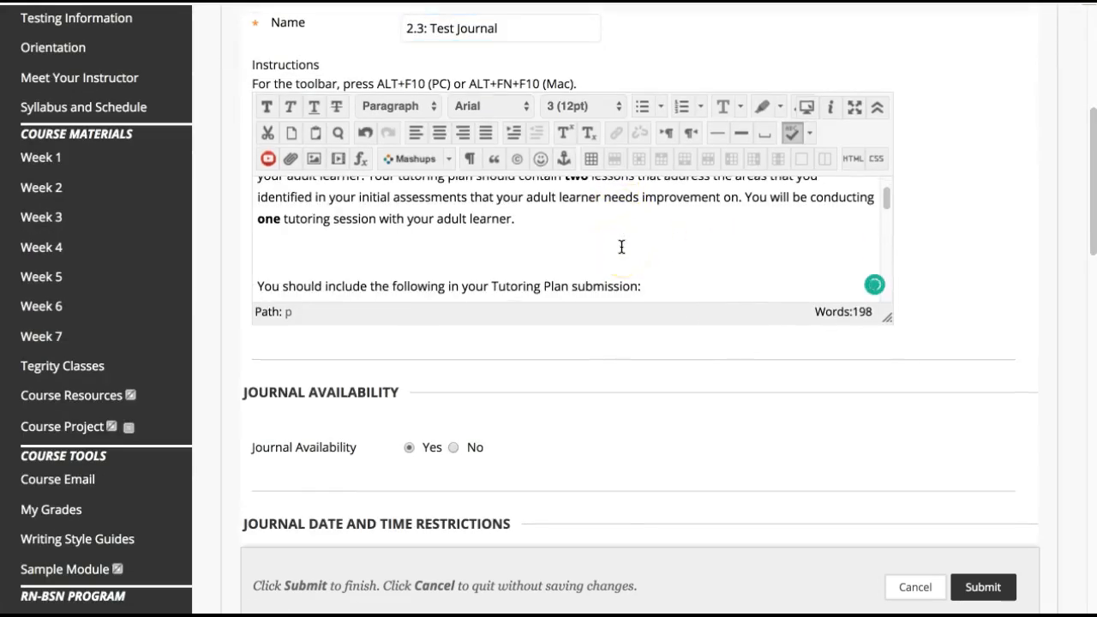
pyautogui.scroll(-1, 771, 326)
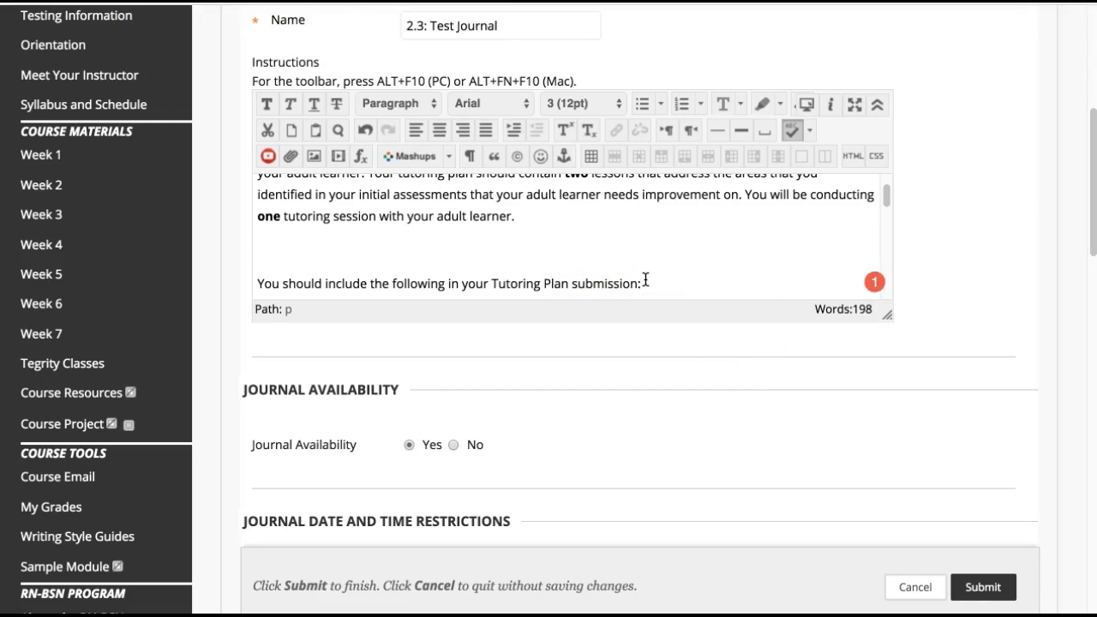
# Inspect the journal instructions in HTML code view, select all the code, and close the view
pyautogui.click(854, 158)
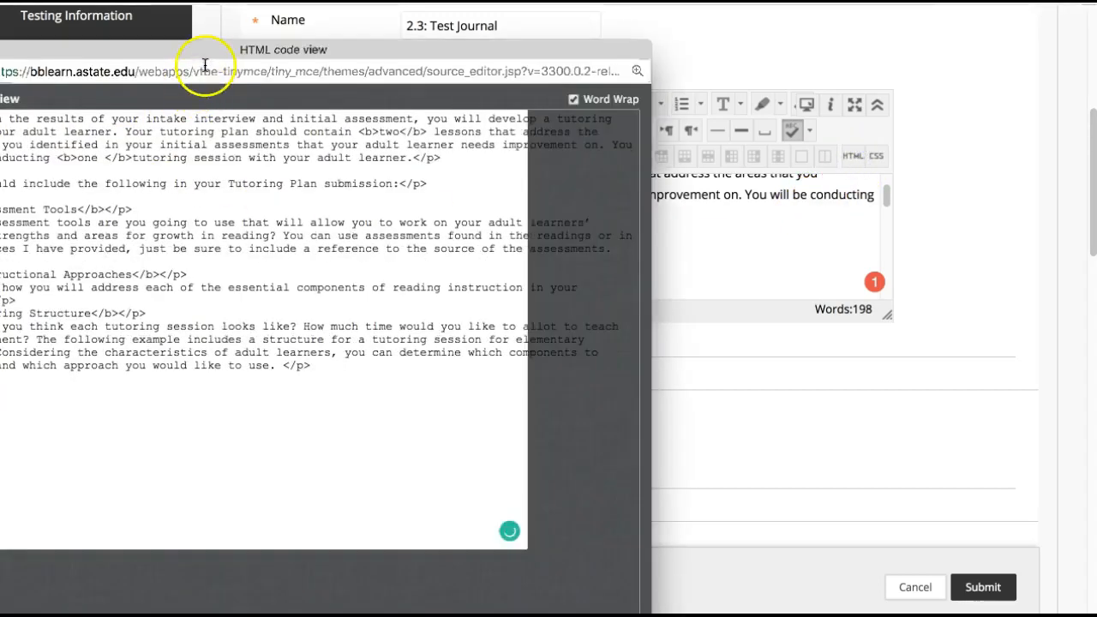
pyautogui.moveTo(205, 66); pyautogui.dragTo(453, 31)
pyautogui.click(690, 407)
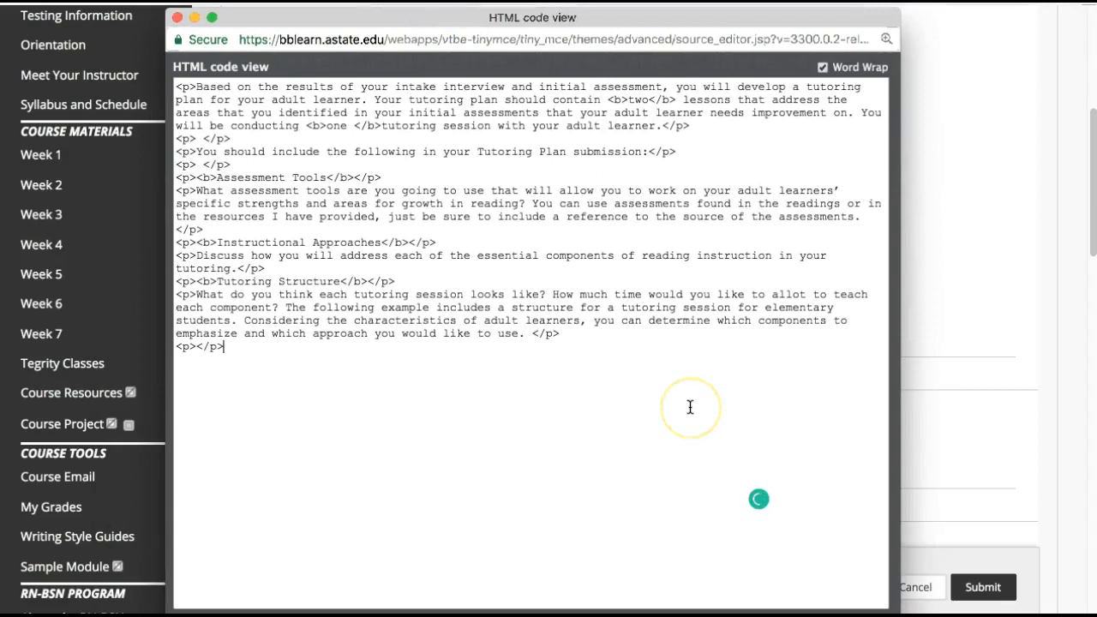
pyautogui.press('super+a')
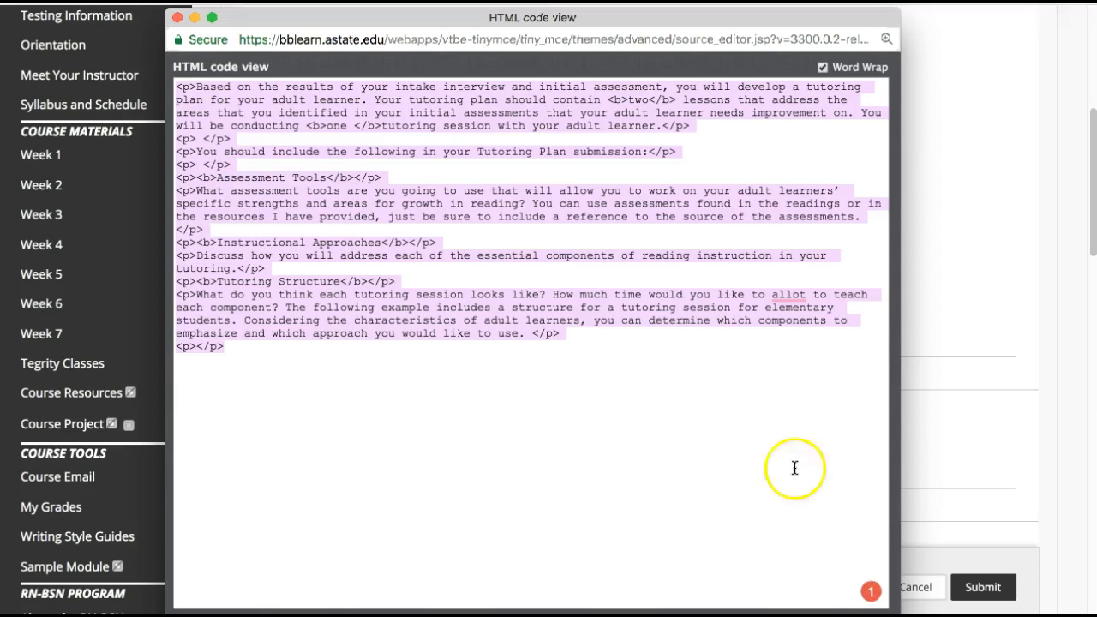
pyautogui.moveTo(521, 19); pyautogui.dragTo(505, 0)
pyautogui.click(760, 553)
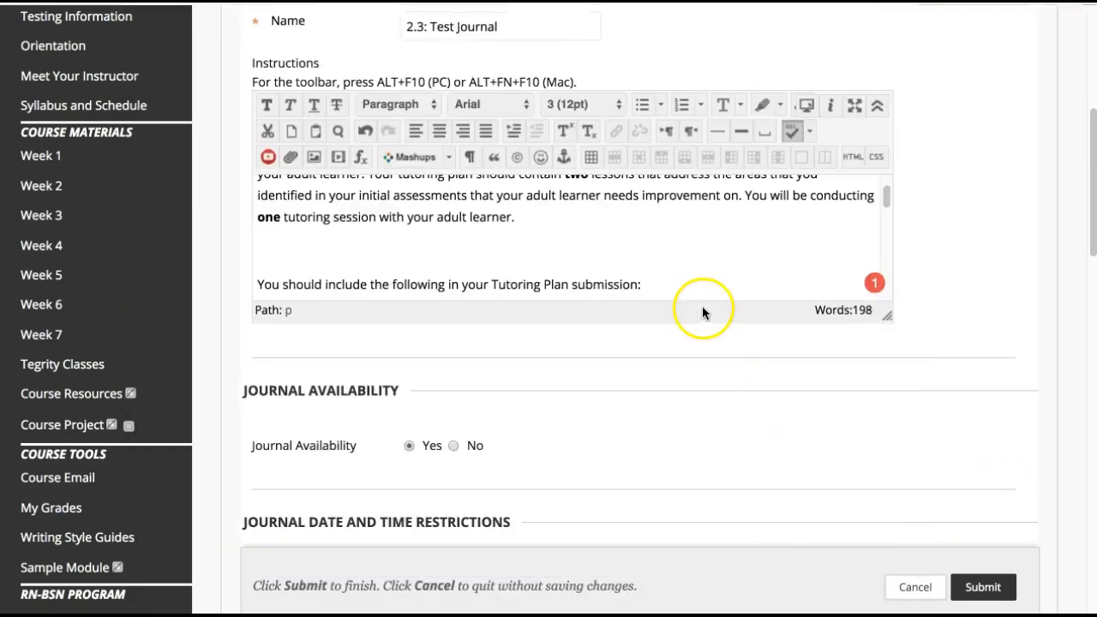
# Limit the journal's availability to display after 08/20/2018 at 08:00 AM
pyautogui.scroll(-1, 685, 325)
pyautogui.scroll(-3, 600, 411)
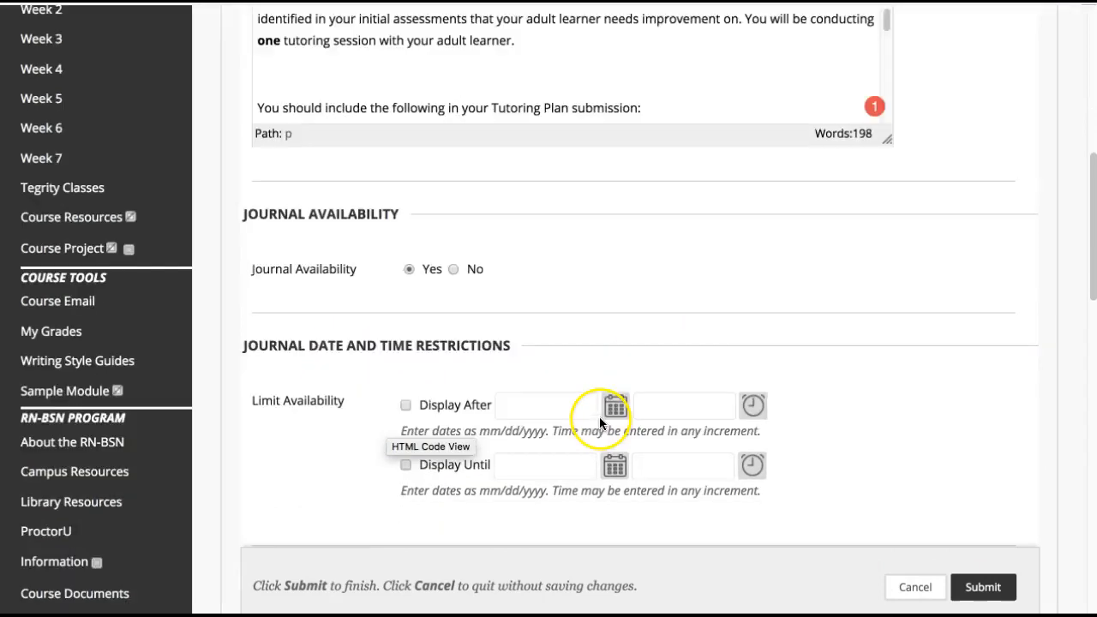
pyautogui.click(449, 303)
pyautogui.click(615, 300)
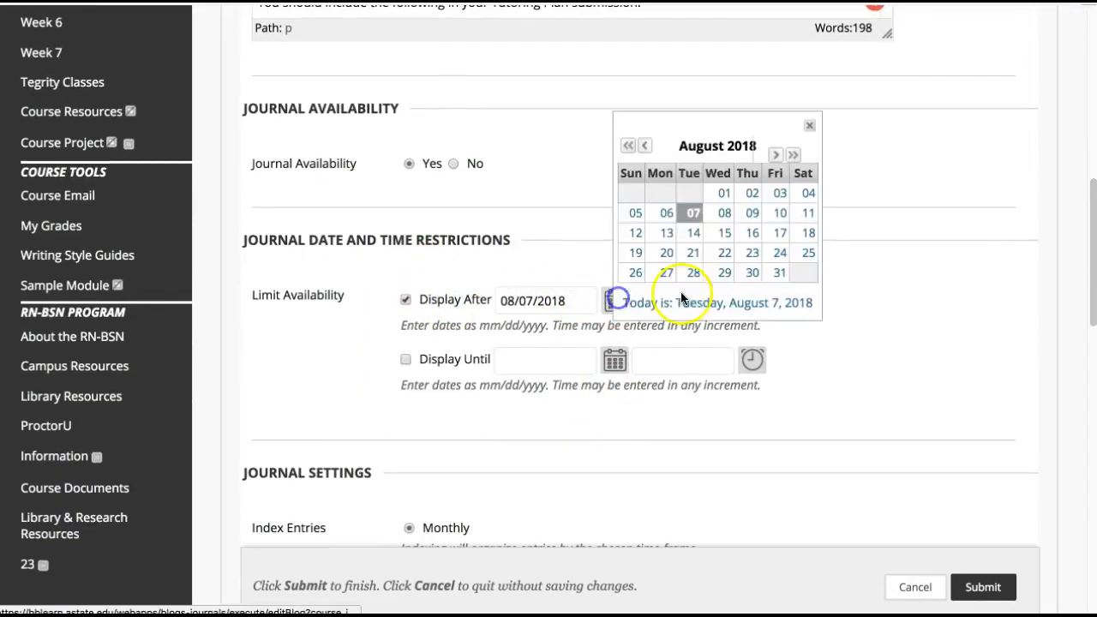
pyautogui.click(660, 250)
pyautogui.click(755, 303)
pyautogui.scroll(-3, 796, 323)
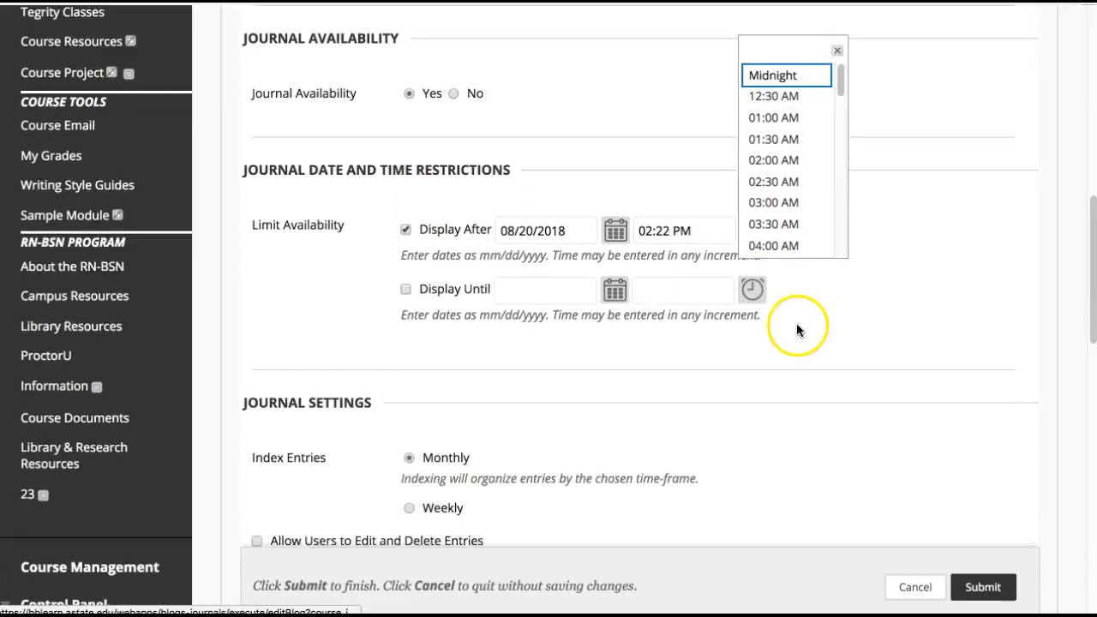
pyautogui.scroll(-2, 796, 126)
pyautogui.scroll(-3, 796, 126)
pyautogui.click(776, 151)
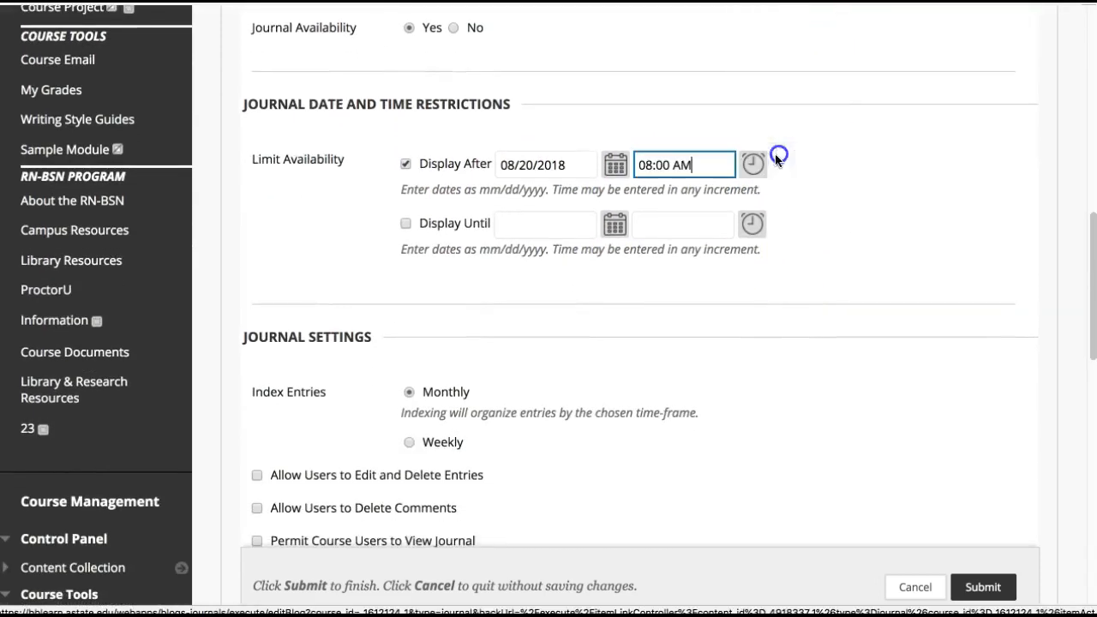
# Set the journal to index entries weekly and allow users to edit and delete entries
pyautogui.scroll(-1, 564, 510)
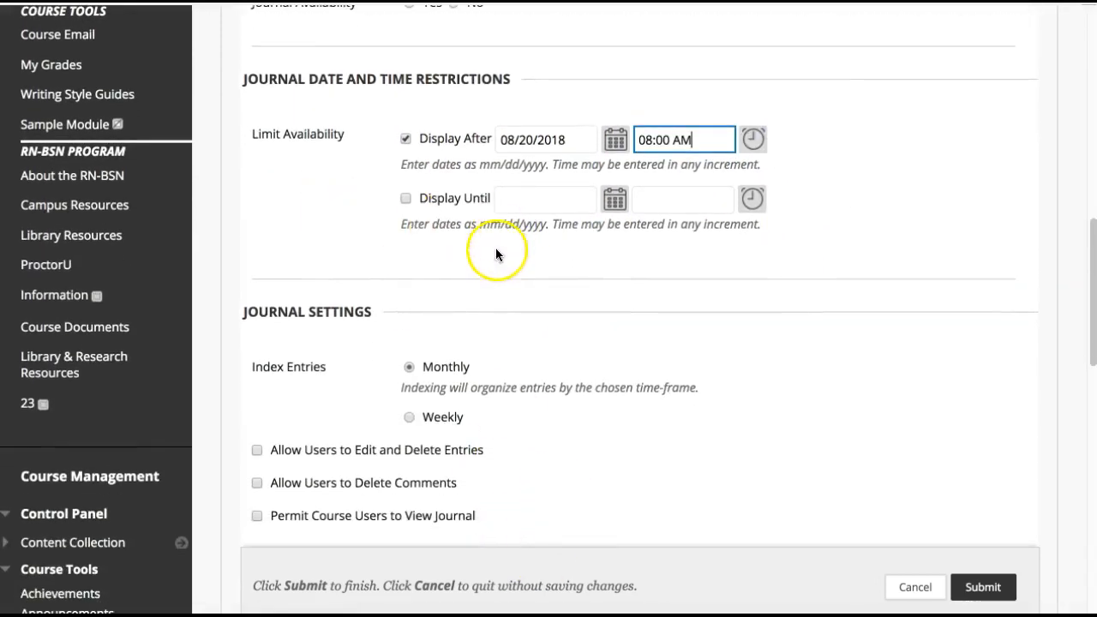
pyautogui.scroll(-1, 480, 317)
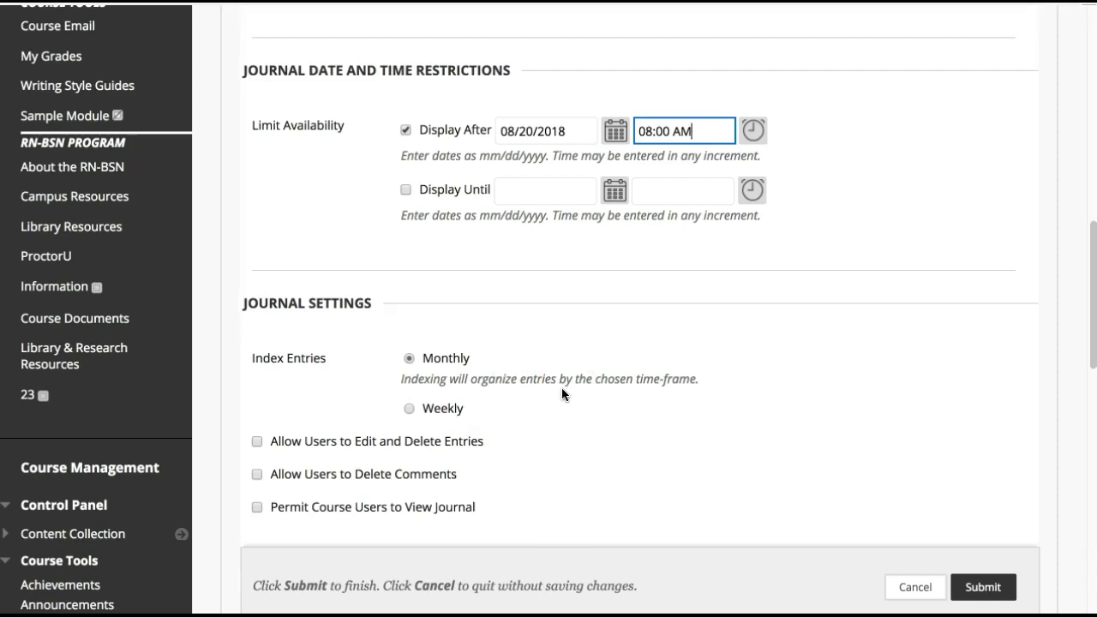
pyautogui.click(439, 407)
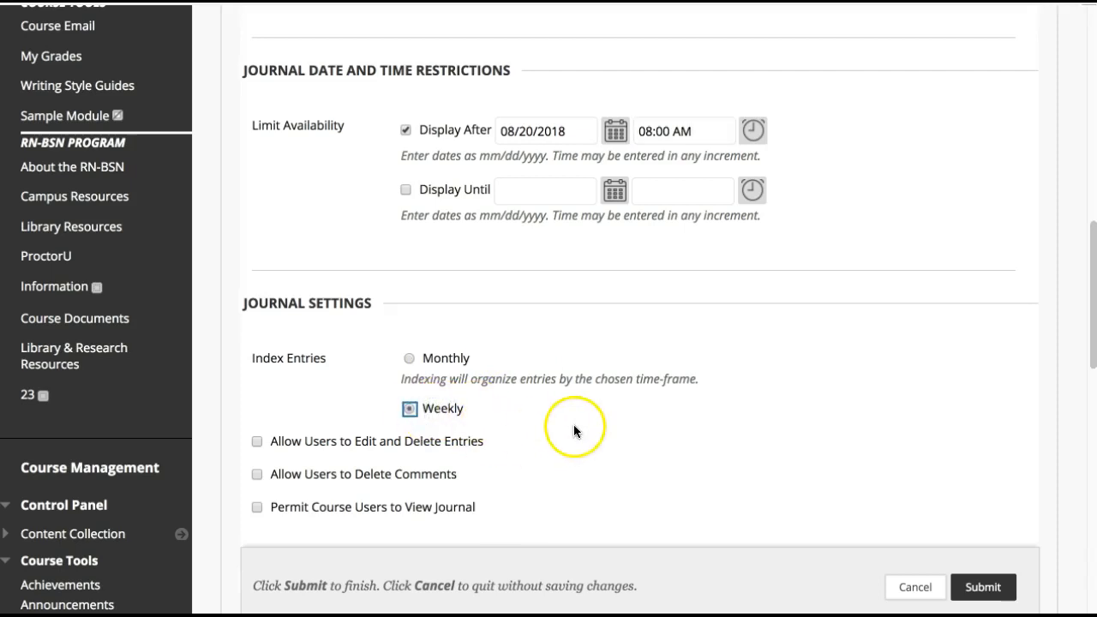
pyautogui.scroll(-1, 571, 423)
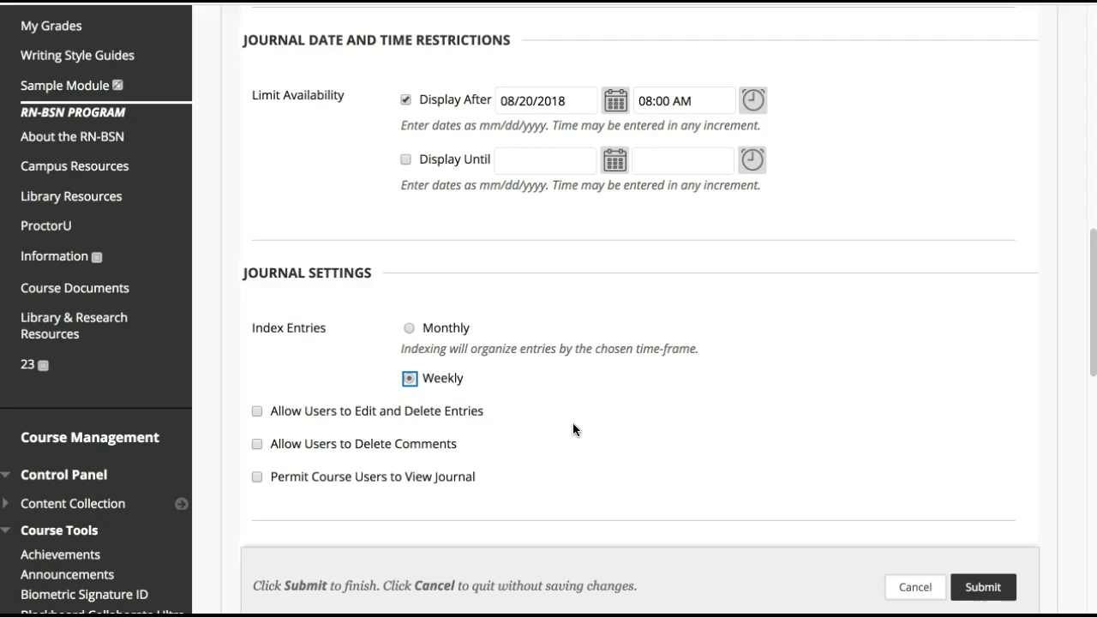
pyautogui.scroll(-2, 523, 422)
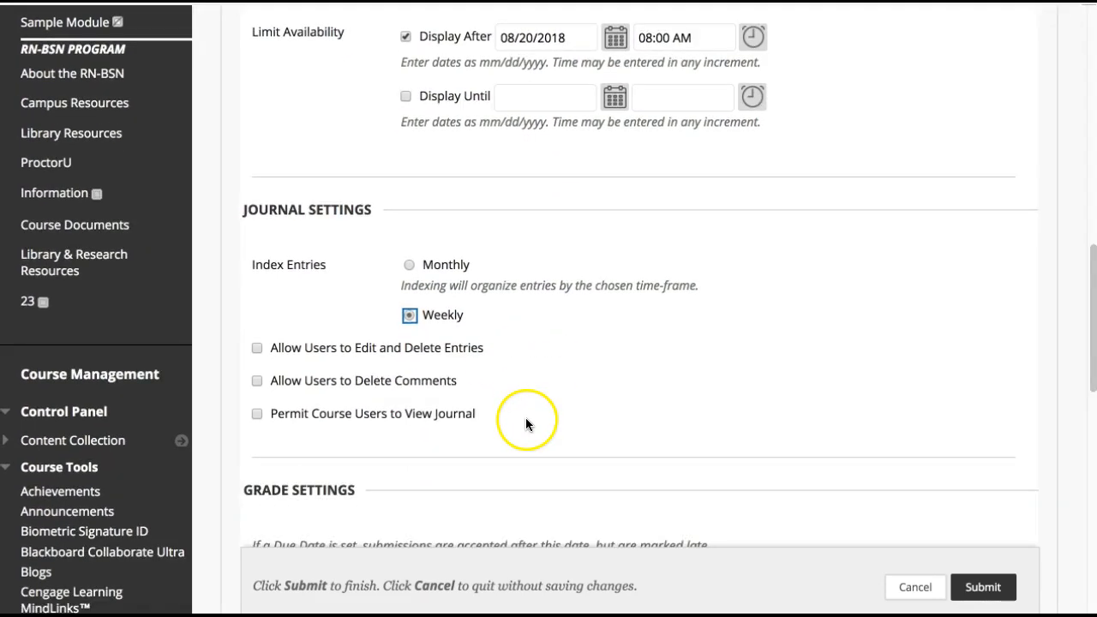
pyautogui.scroll(-1, 299, 344)
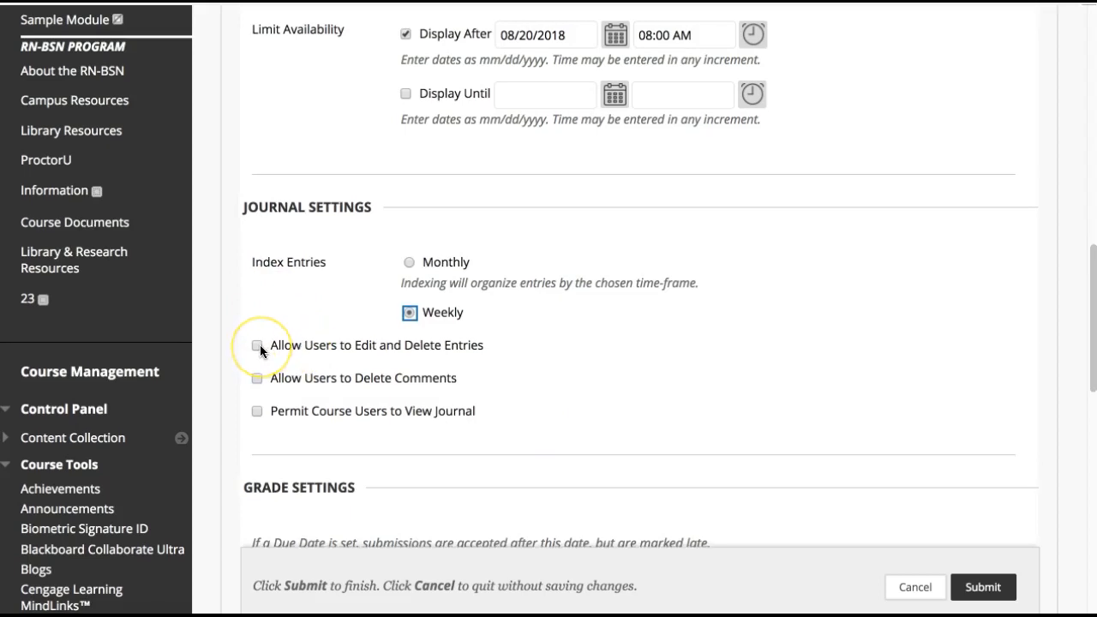
pyautogui.click(258, 345)
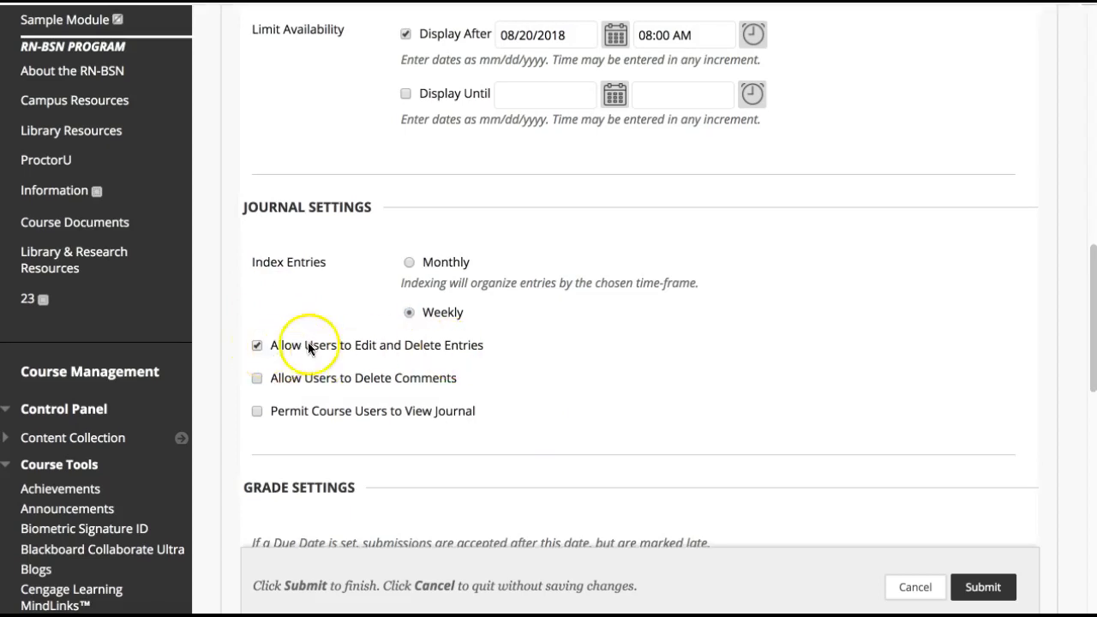
pyautogui.scroll(-3, 617, 400)
pyautogui.click(423, 195)
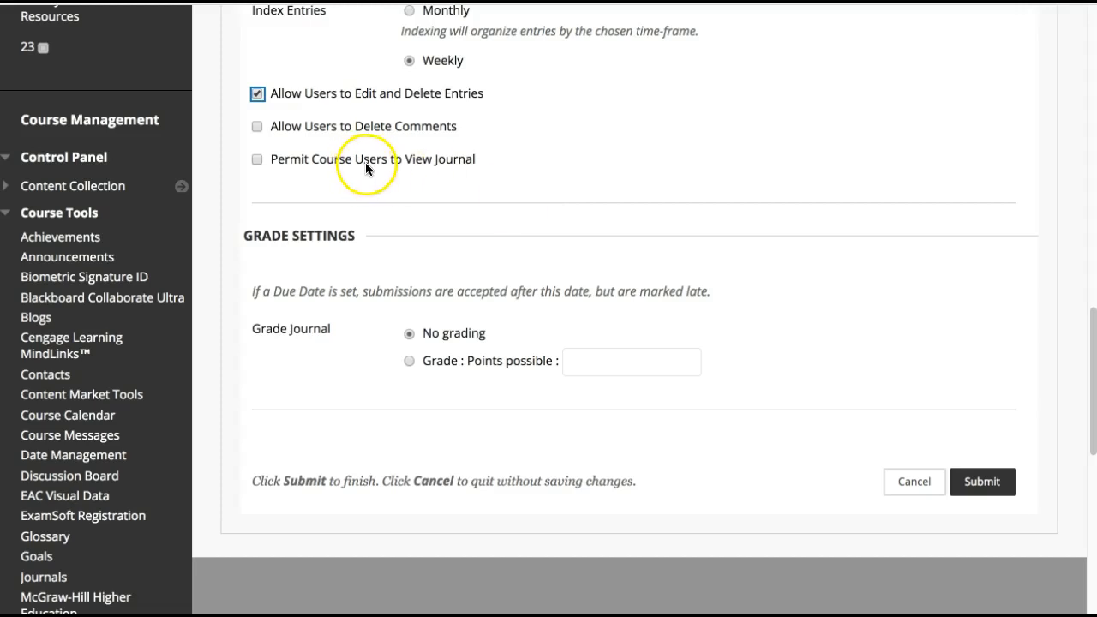
# Enable grading for the journal and attach the Discussion Board Rubric, assigning the rubric's maximum points as the points possible
pyautogui.scroll(-1, 529, 226)
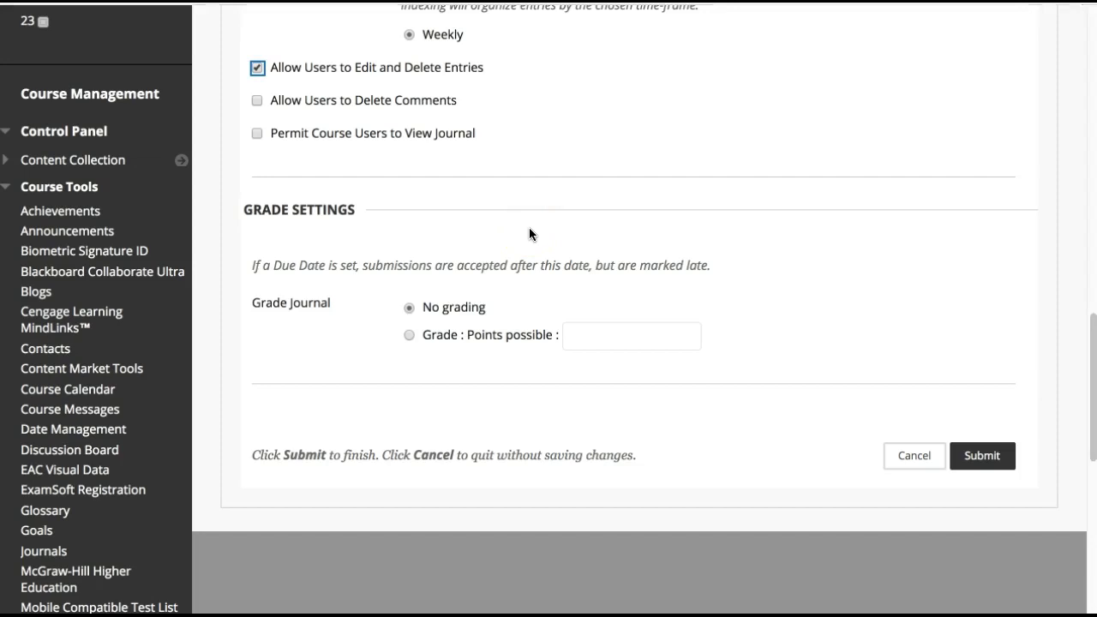
pyautogui.click(582, 293)
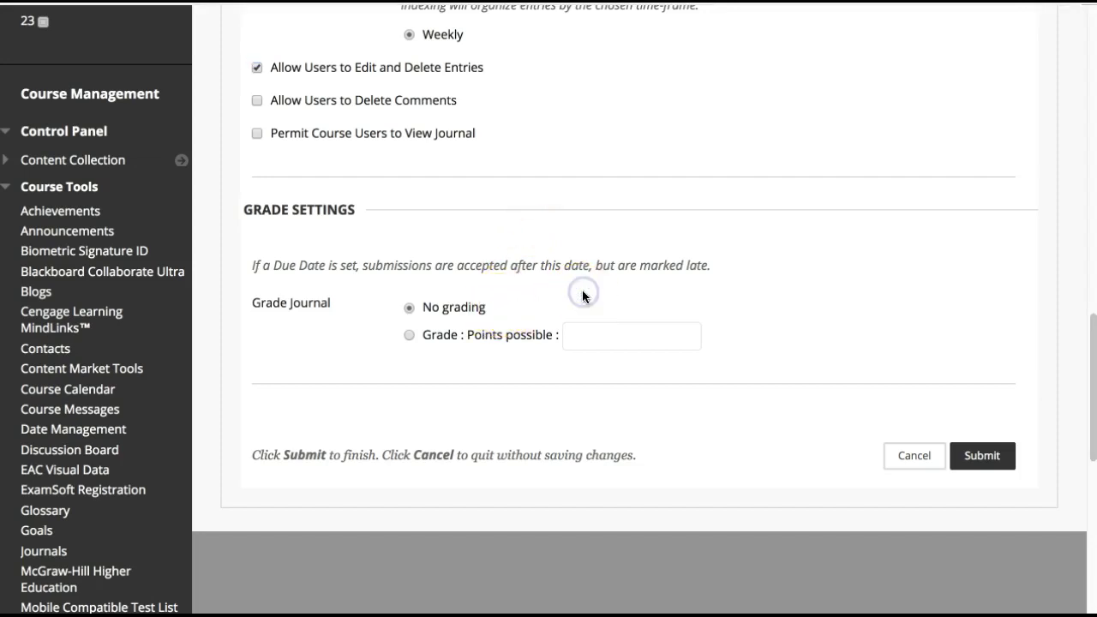
pyautogui.click(408, 335)
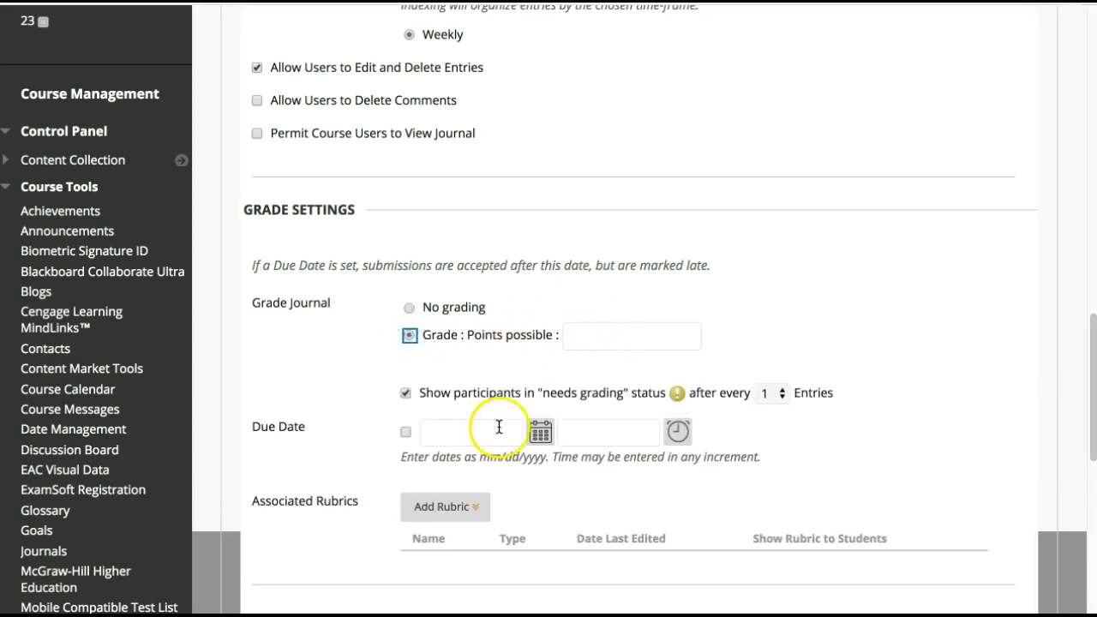
pyautogui.click(451, 507)
pyautogui.click(454, 539)
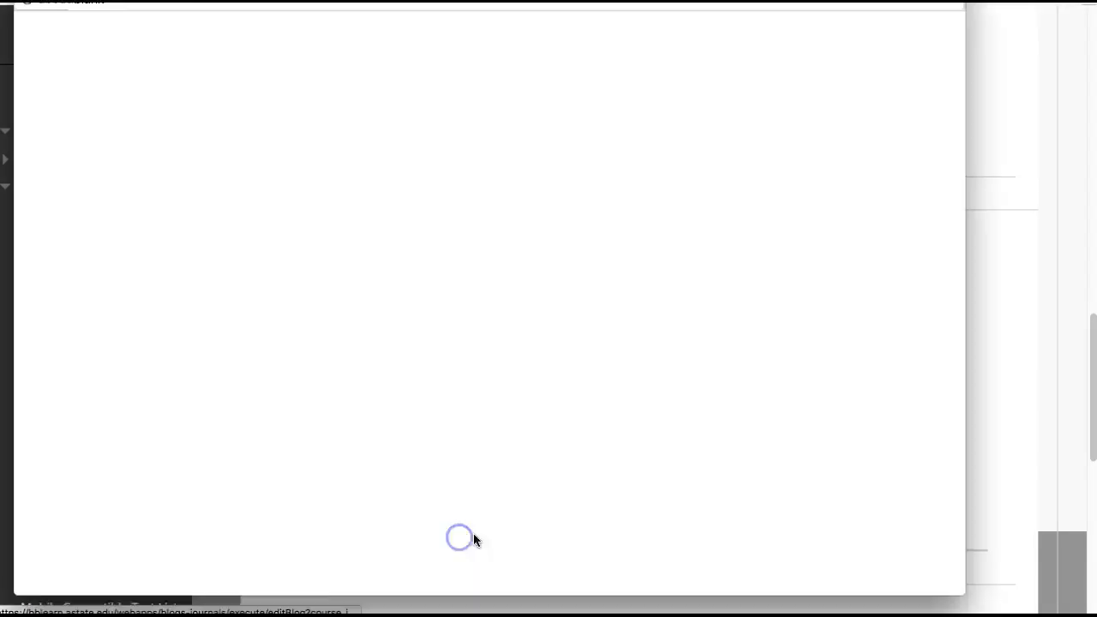
pyautogui.click(135, 271)
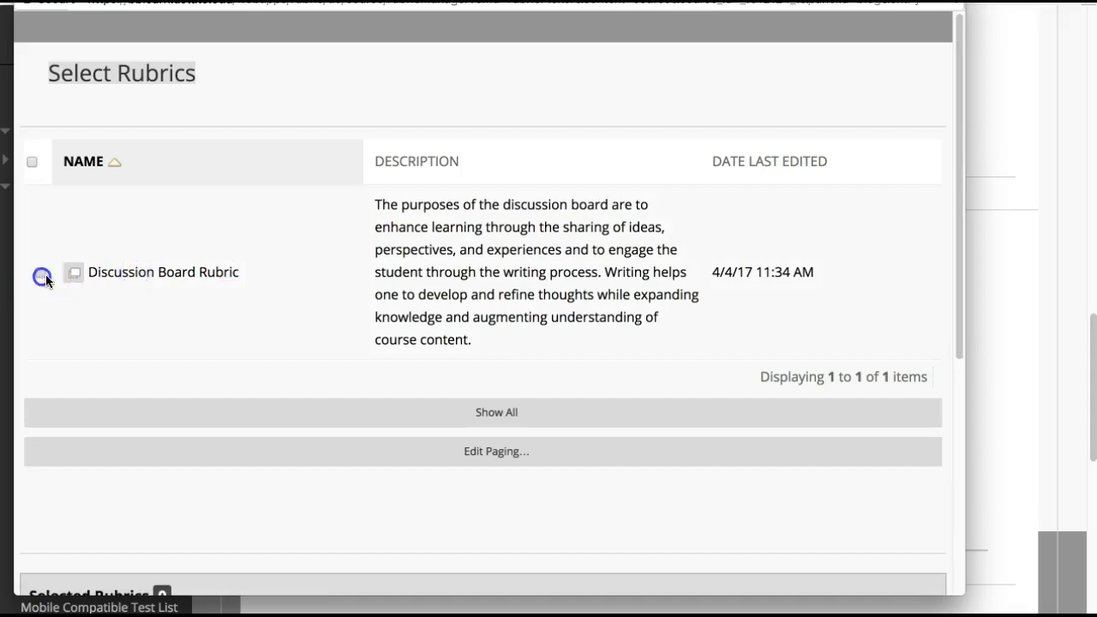
pyautogui.click(40, 272)
pyautogui.scroll(-5, 808, 457)
pyautogui.click(900, 244)
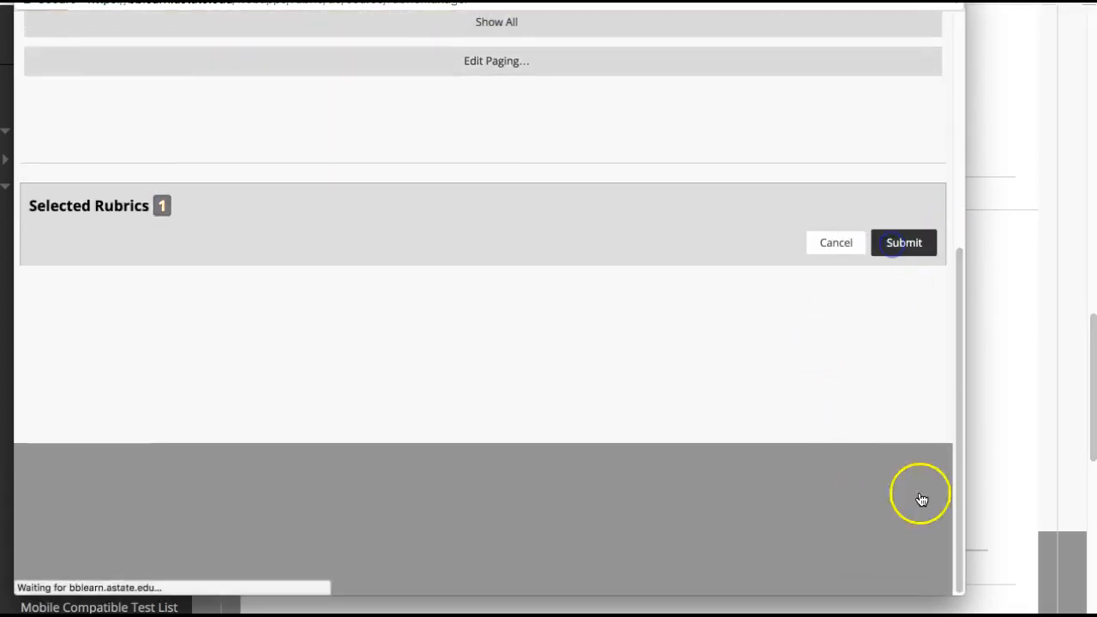
pyautogui.click(681, 99)
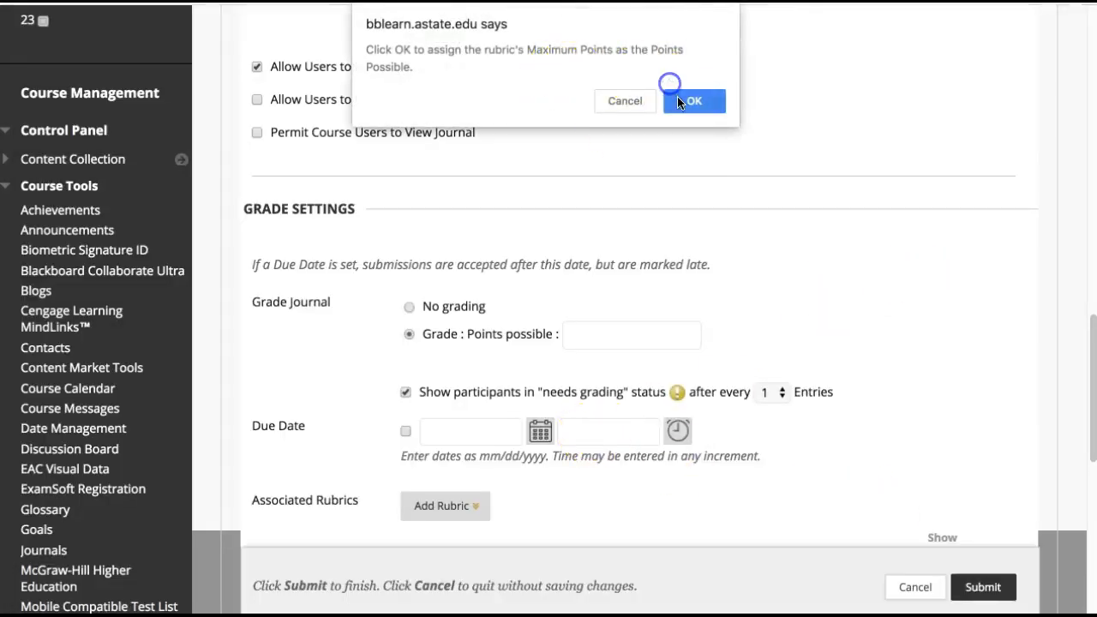
# Show the Discussion Board Rubric to students with rubric scores
pyautogui.scroll(-3, 838, 329)
pyautogui.click(926, 404)
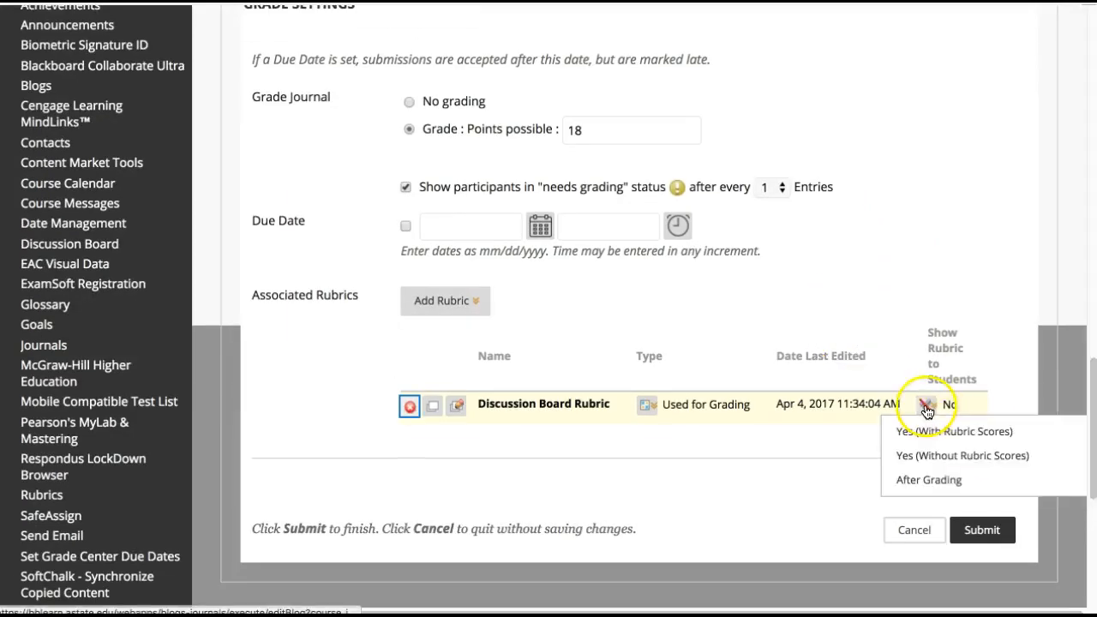
pyautogui.click(926, 429)
# Set the journal's due date to 08/26/2018 at 11:59 PM and submit the new journal
pyautogui.click(406, 226)
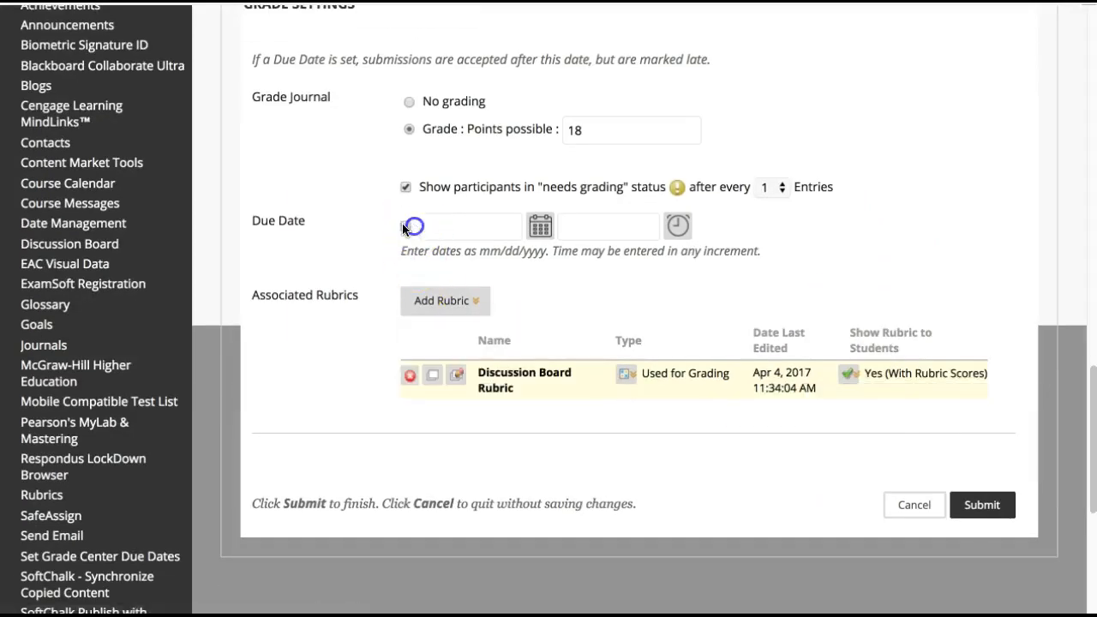
pyautogui.click(536, 228)
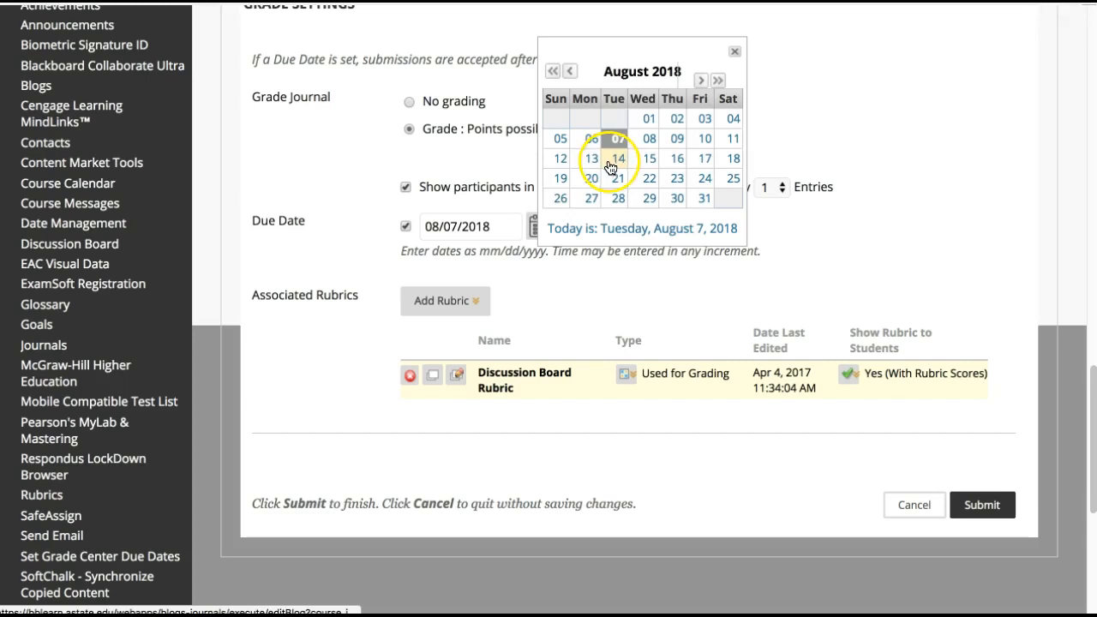
pyautogui.click(559, 196)
pyautogui.click(677, 225)
pyautogui.scroll(-10, 698, 236)
pyautogui.click(687, 233)
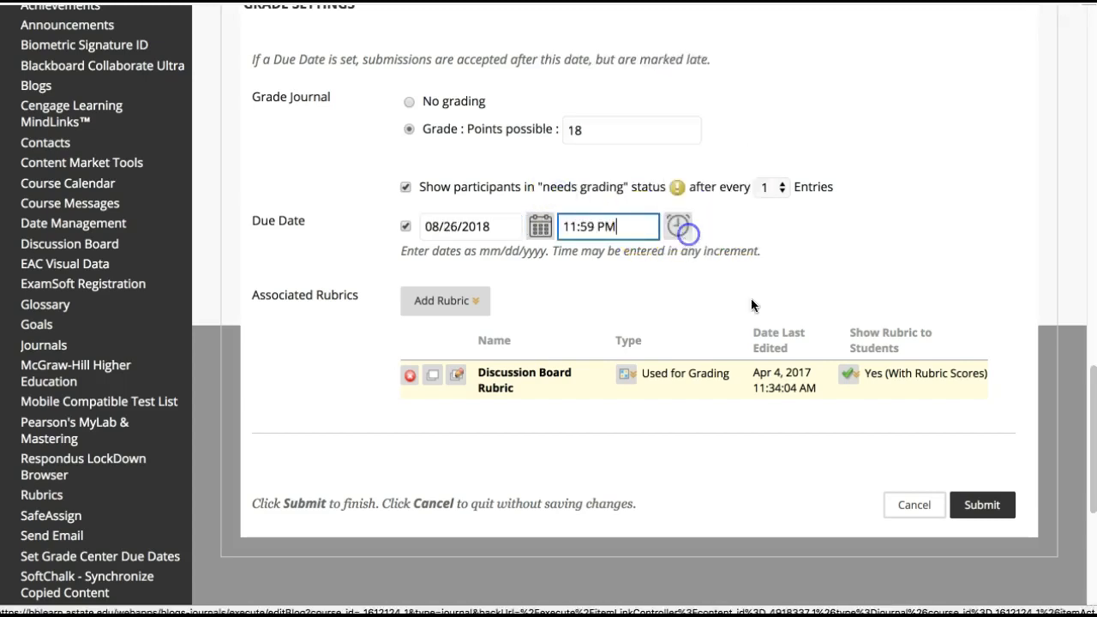
pyautogui.click(983, 504)
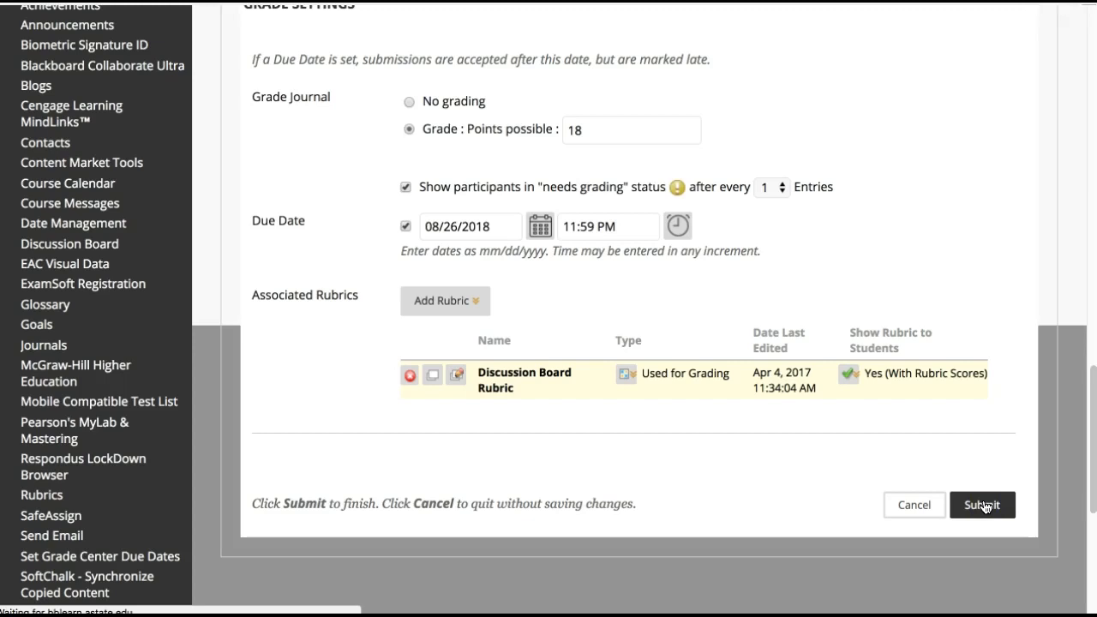
# Create a link to the 2.3: Test Journal and paste the copied tutoring plan code into the link's text
pyautogui.scroll(-3, 816, 468)
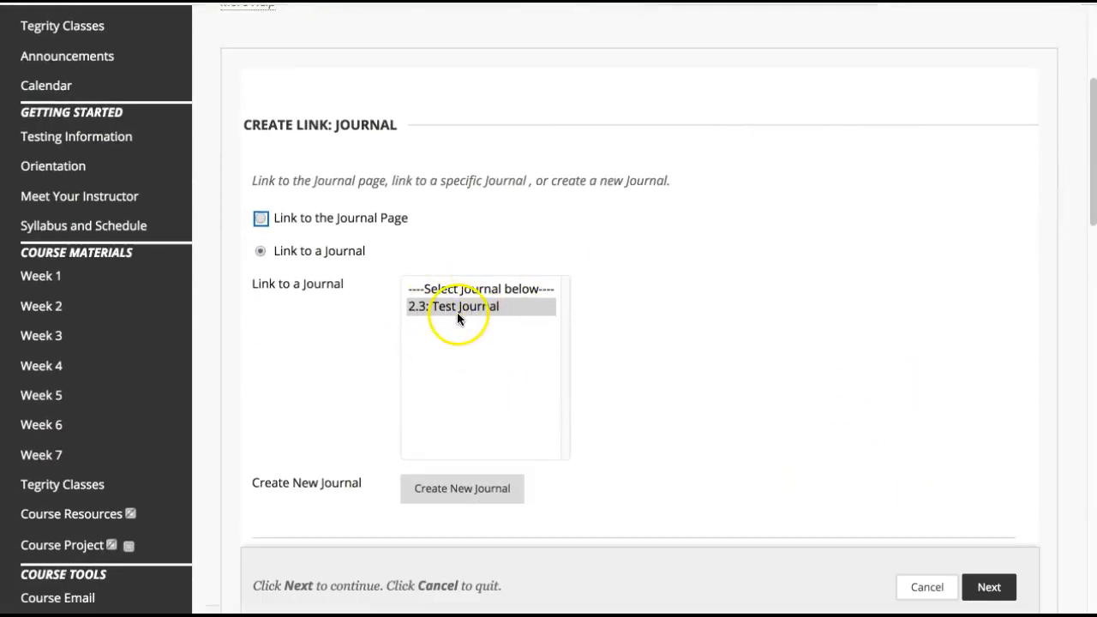
pyautogui.scroll(-1, 524, 329)
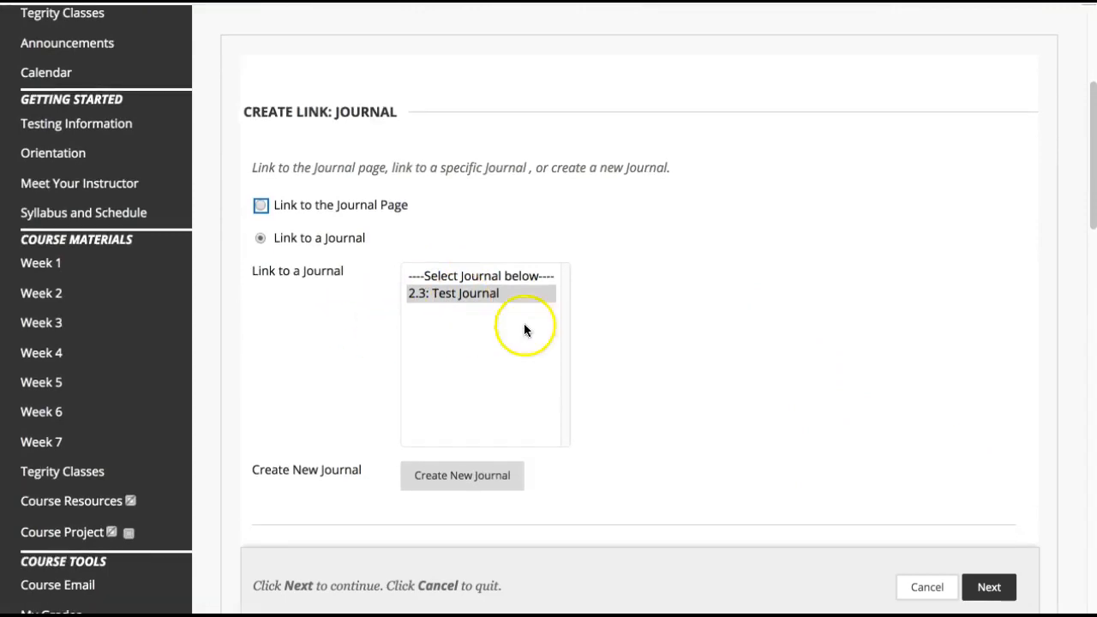
pyautogui.click(1002, 586)
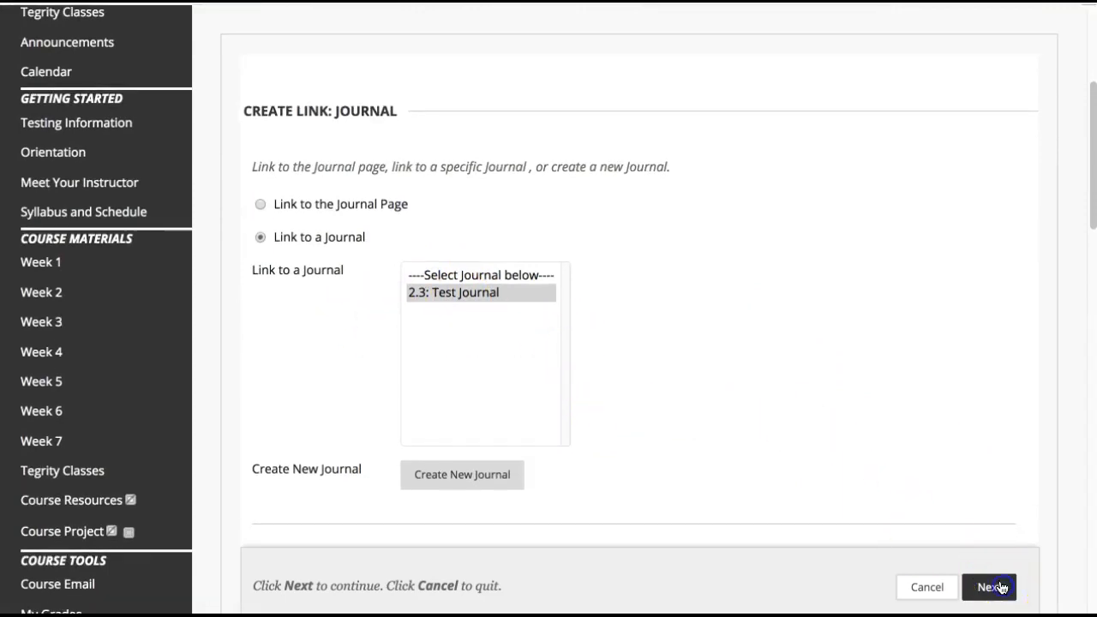
pyautogui.scroll(-5, 796, 475)
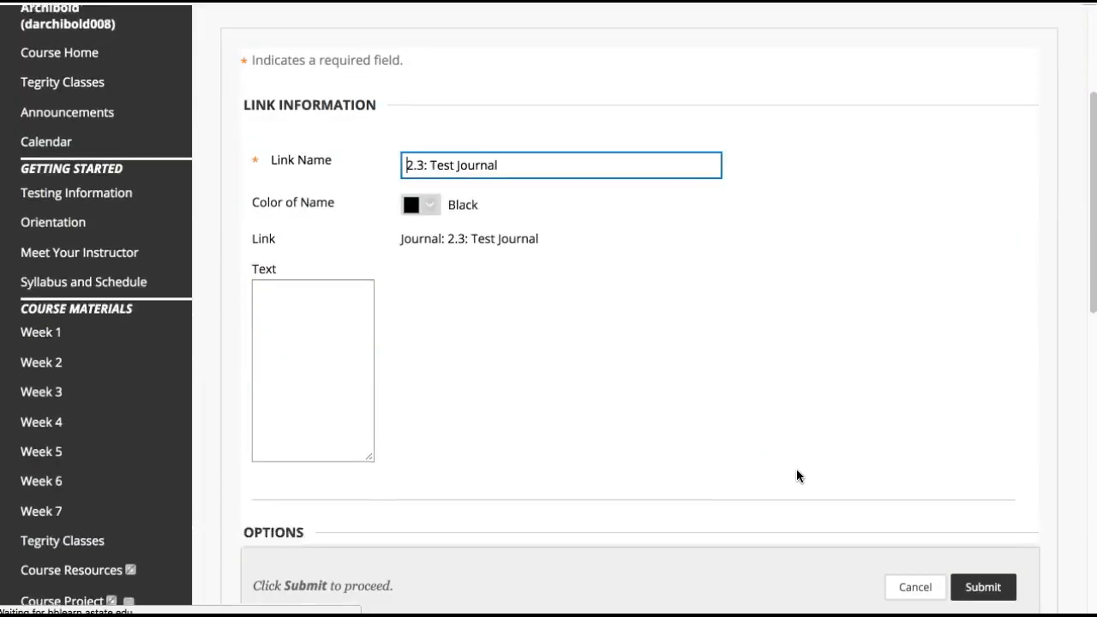
pyautogui.click(620, 367)
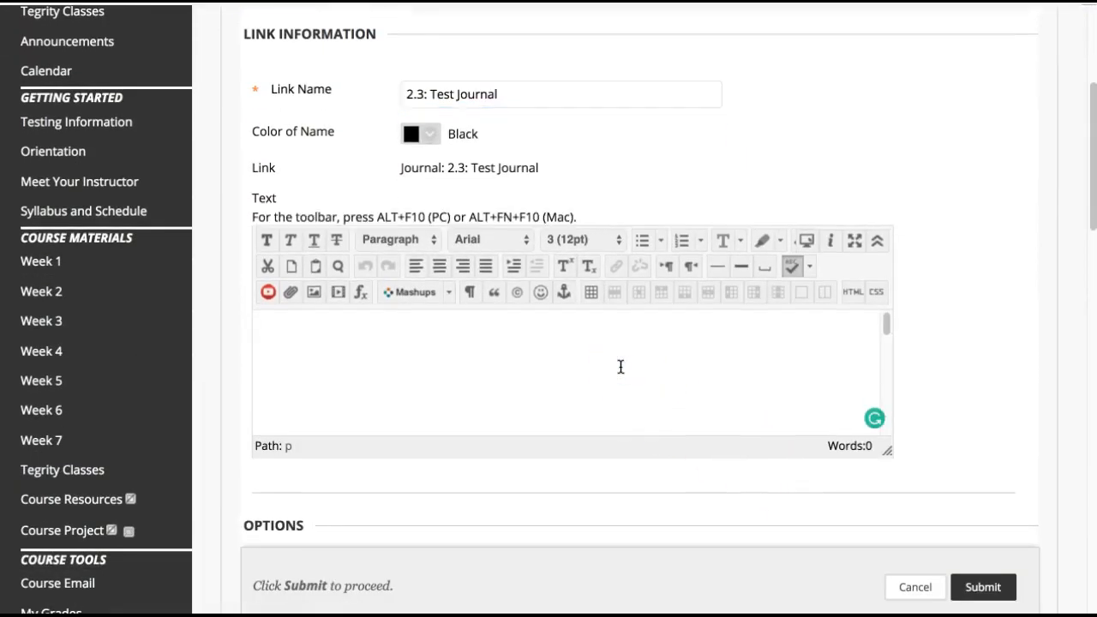
pyautogui.hotkey('ctrl', 'v')
# Turn on tracking of the number of views for the journal link and submit it
pyautogui.scroll(-1, 899, 380)
pyautogui.scroll(-5, 734, 367)
pyautogui.scroll(-3, 744, 431)
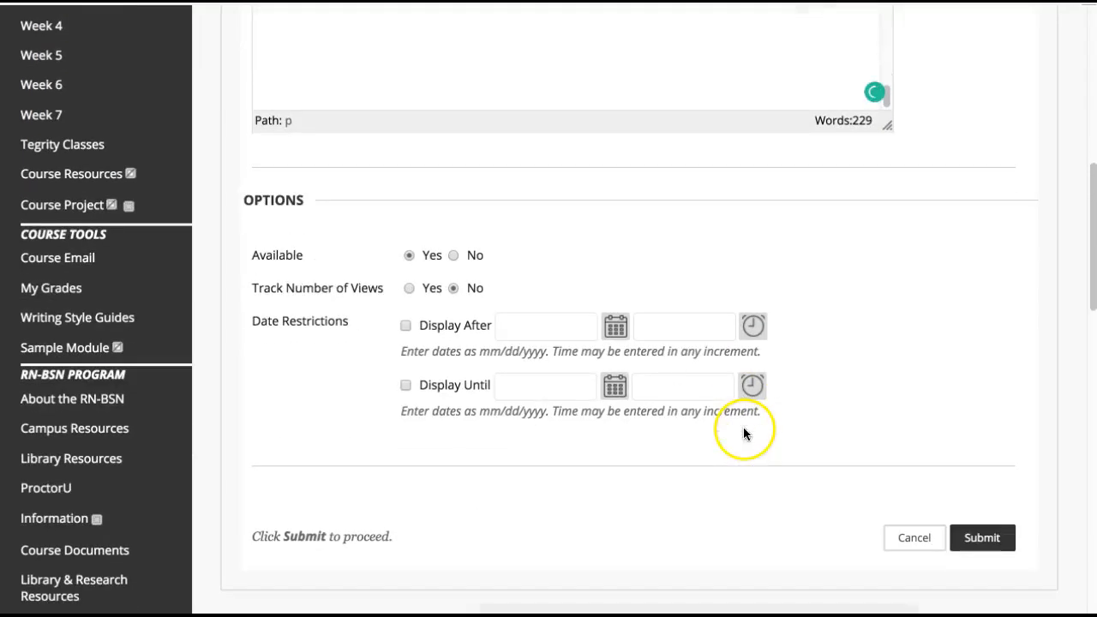
pyautogui.click(407, 288)
pyautogui.scroll(2, 889, 374)
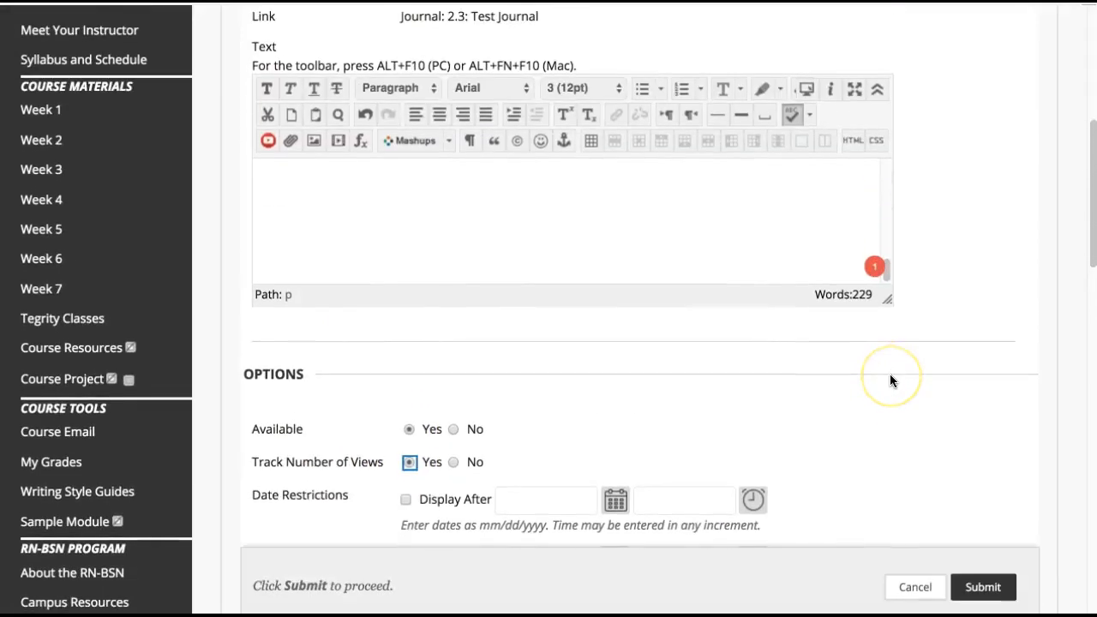
pyautogui.scroll(5, 703, 269)
pyautogui.scroll(-5, 743, 279)
pyautogui.scroll(5, 722, 247)
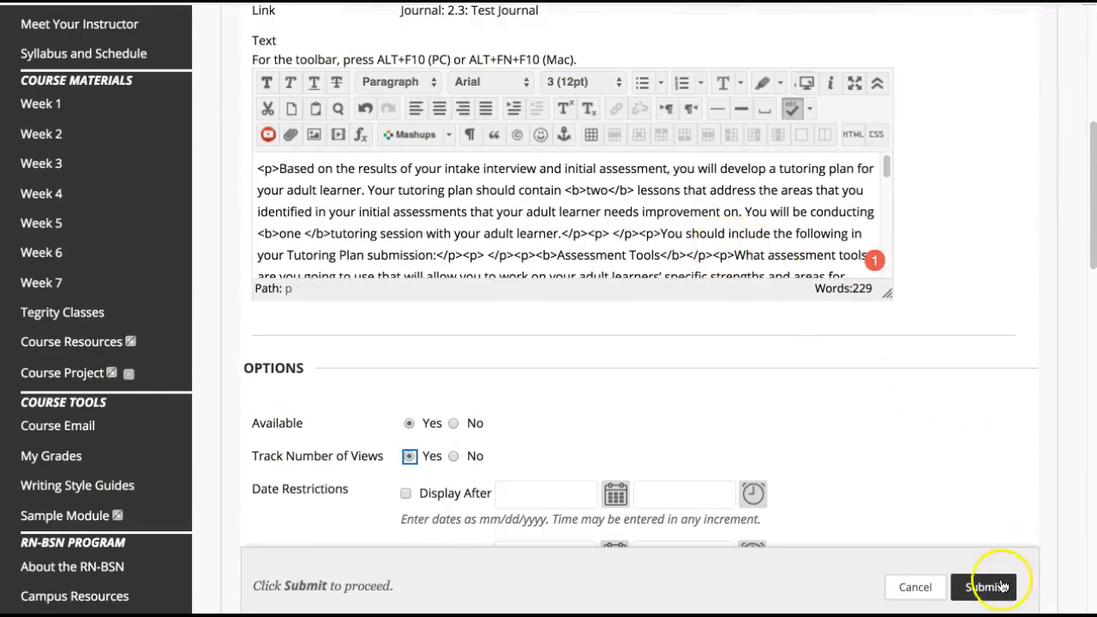
pyautogui.click(983, 587)
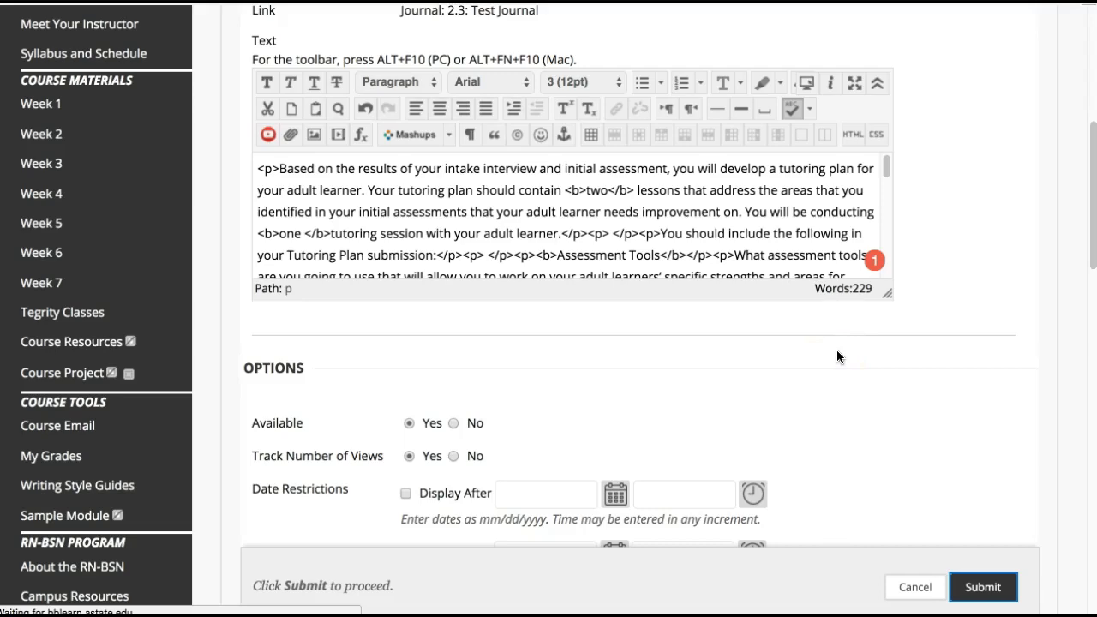
# Edit the 2.3: Test Journal link, replace all its HTML source with the copied tutoring plan code, and submit the change
pyautogui.scroll(-10, 836, 349)
pyautogui.scroll(-4, 837, 349)
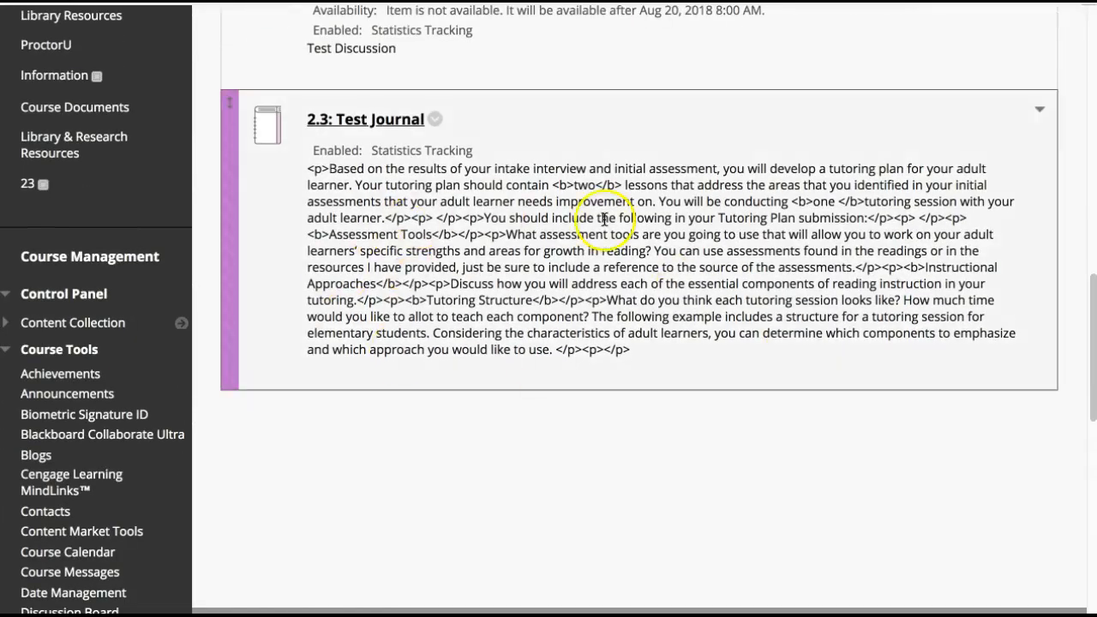
pyautogui.click(435, 123)
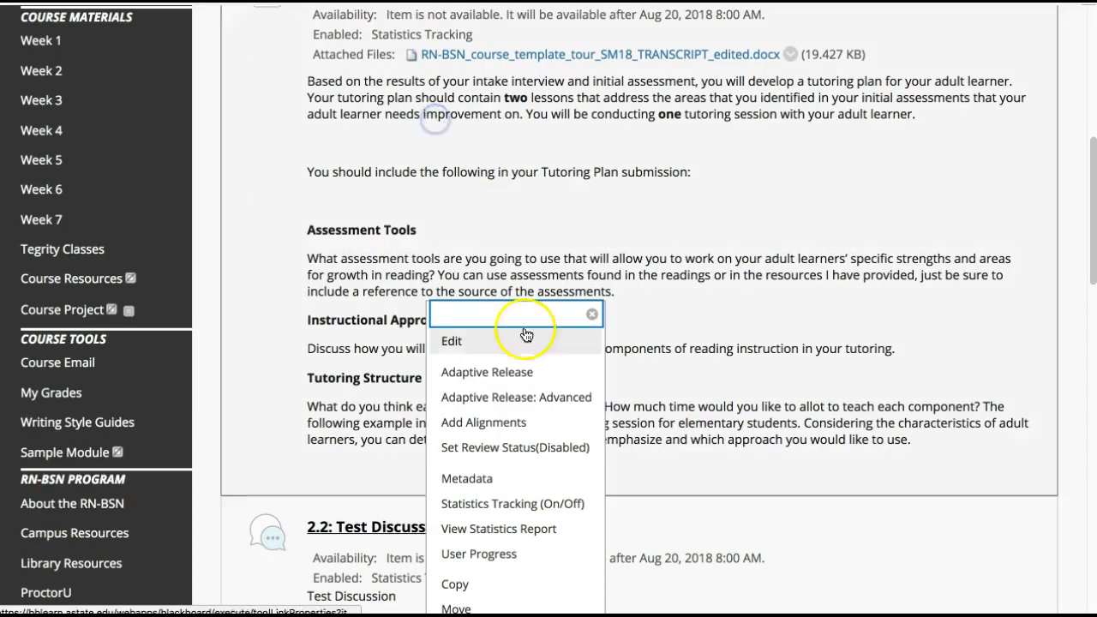
pyautogui.click(506, 356)
pyautogui.scroll(-3, 796, 399)
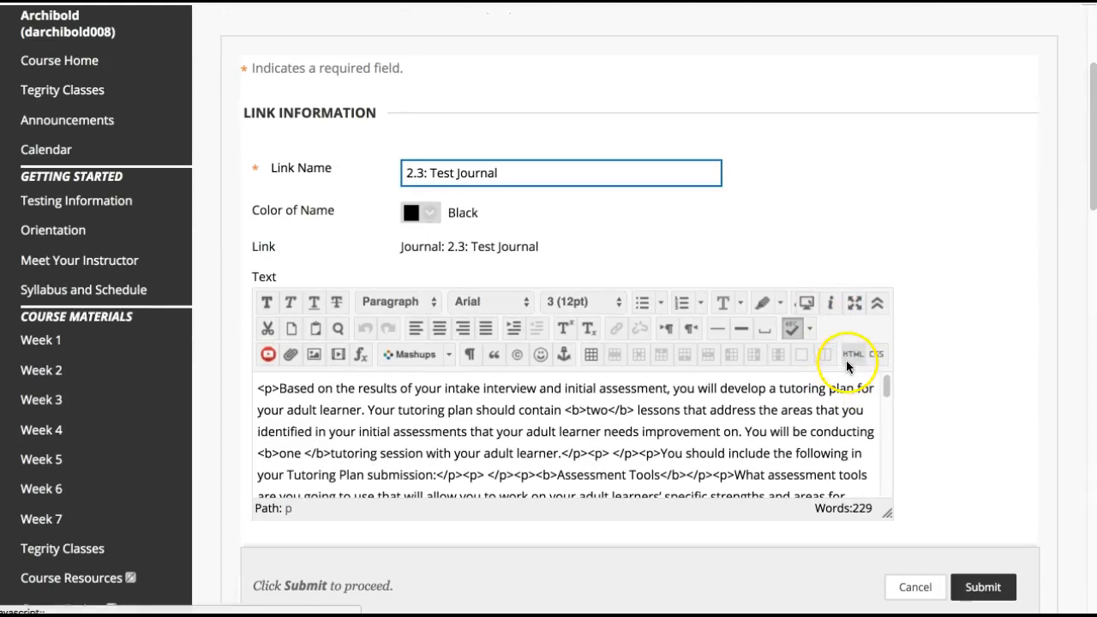
pyautogui.click(851, 357)
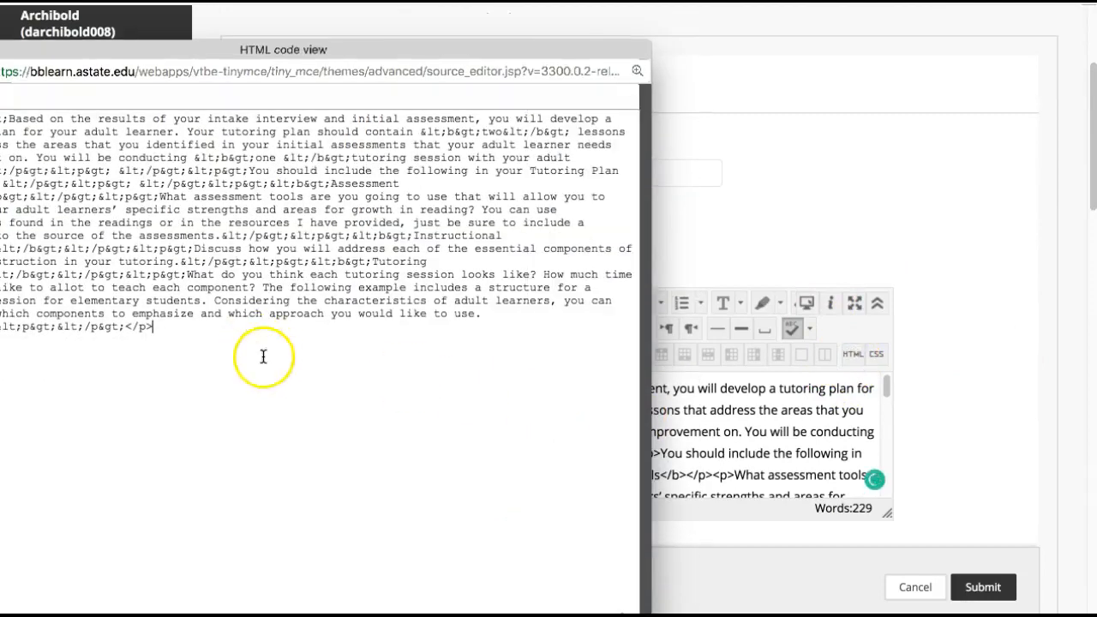
pyautogui.press('super+a')
pyautogui.moveTo(240, 45); pyautogui.dragTo(395, 33)
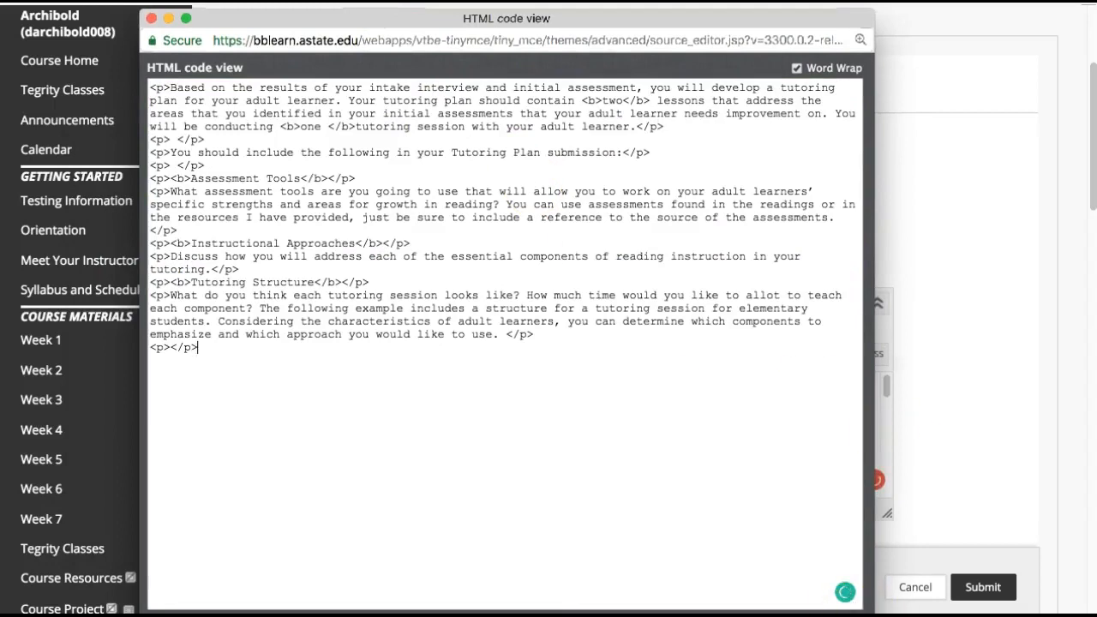
pyautogui.click(838, 611)
pyautogui.scroll(-5, 866, 542)
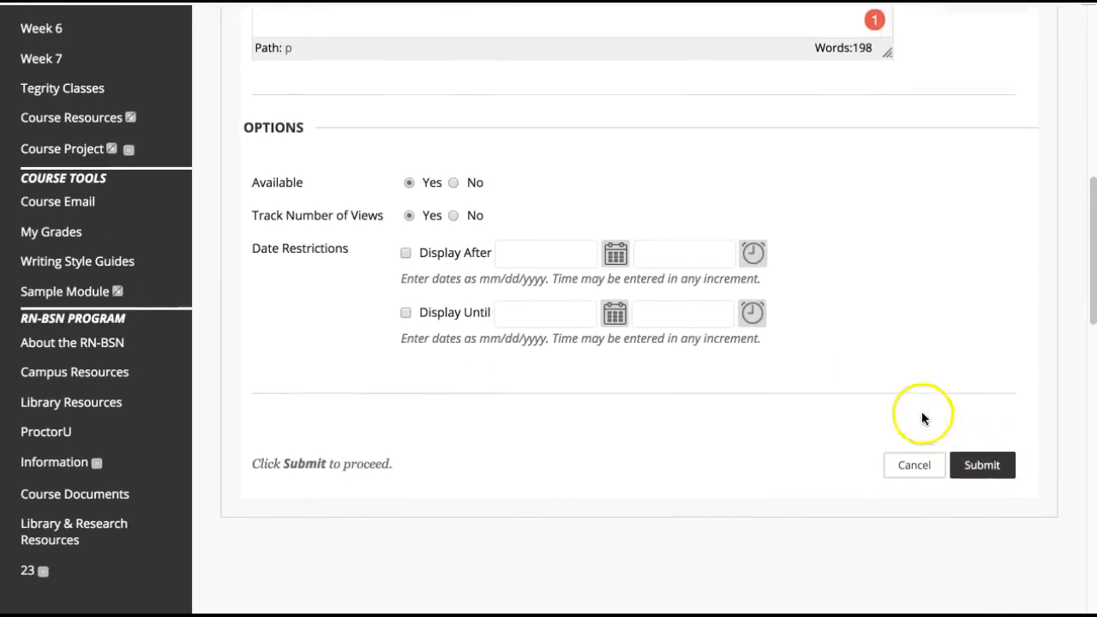
pyautogui.click(999, 479)
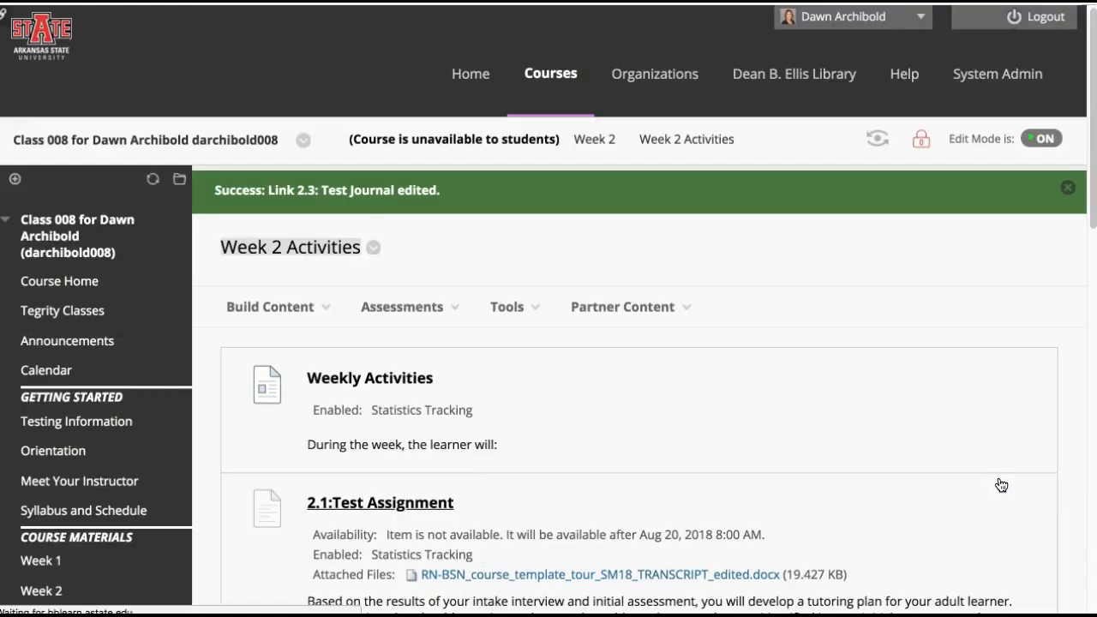
# Add a blog link to Week 2 Activities by creating a new blog named "2.4: Test Blog"
pyautogui.scroll(-15, 822, 422)
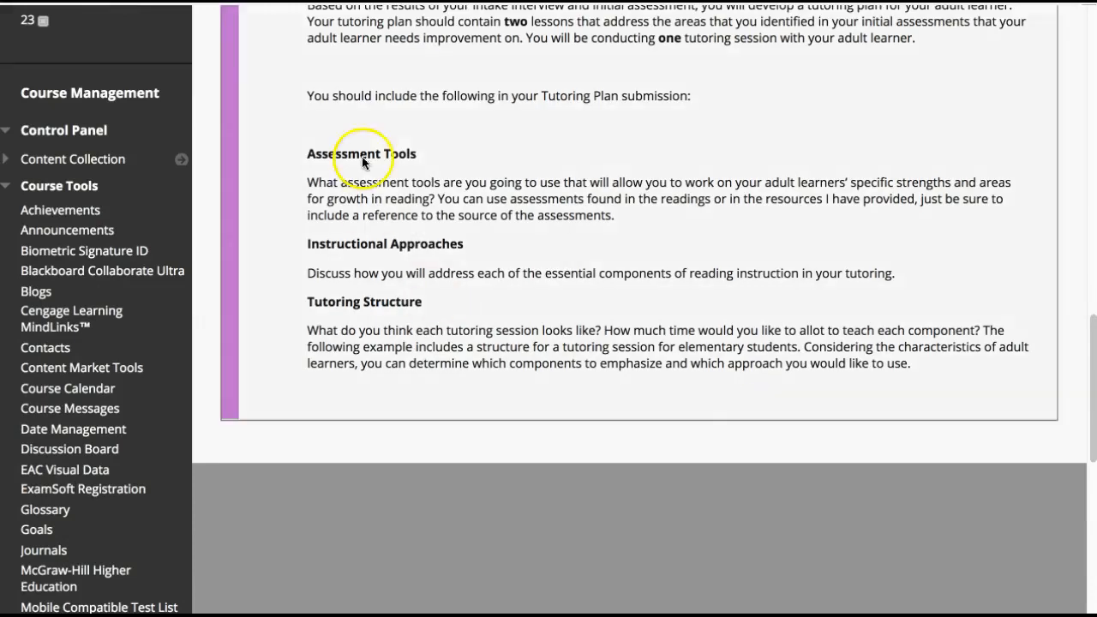
pyautogui.scroll(10, 470, 288)
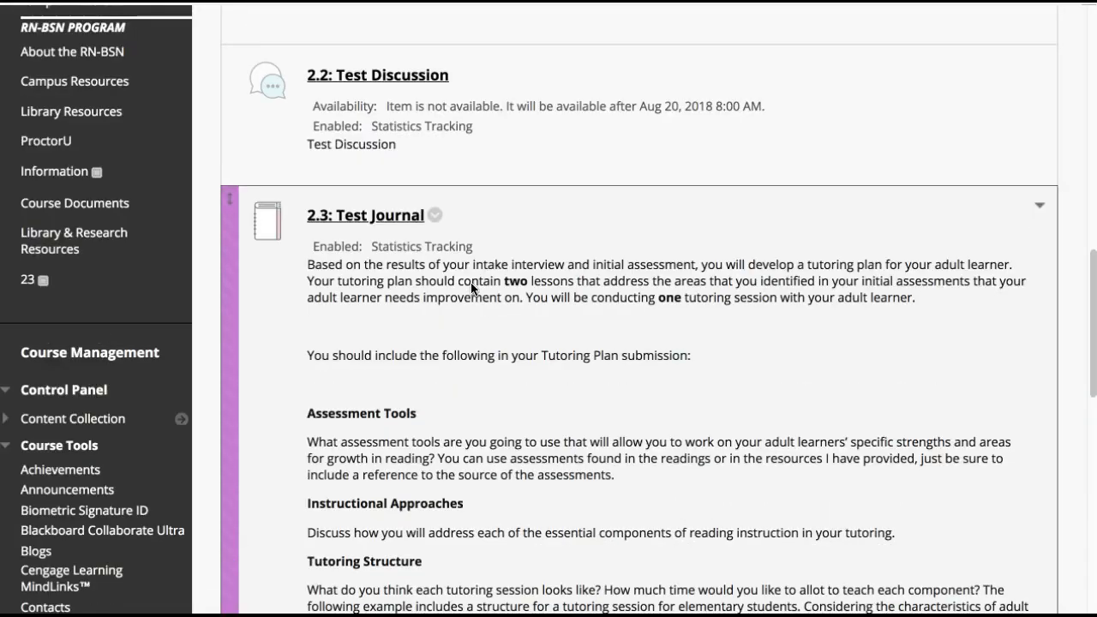
pyautogui.scroll(5, 692, 267)
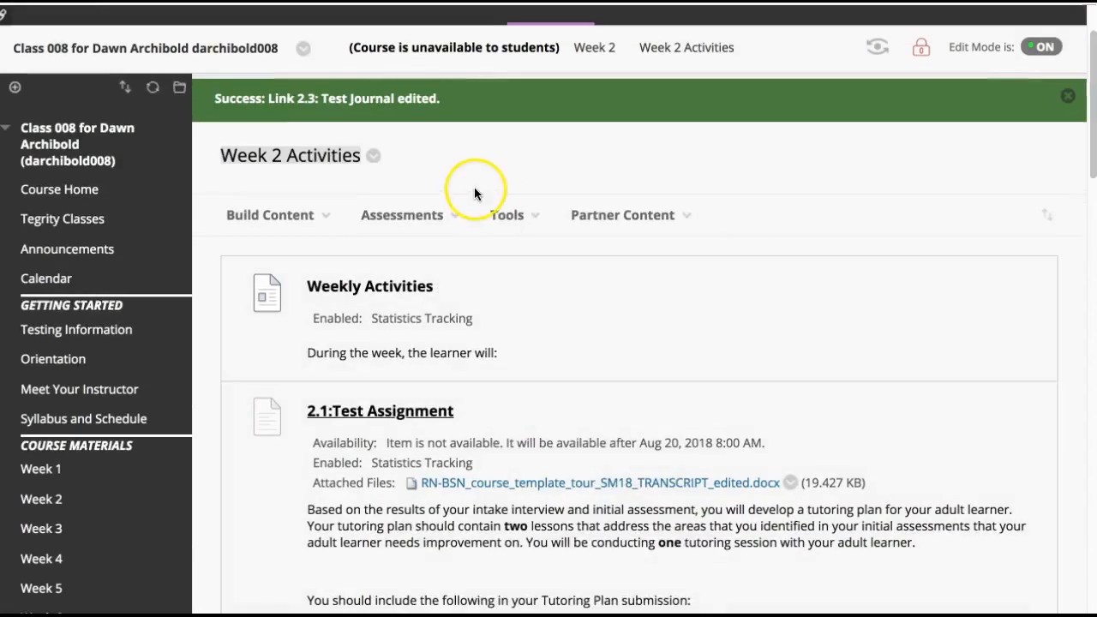
pyautogui.click(506, 208)
pyautogui.click(514, 287)
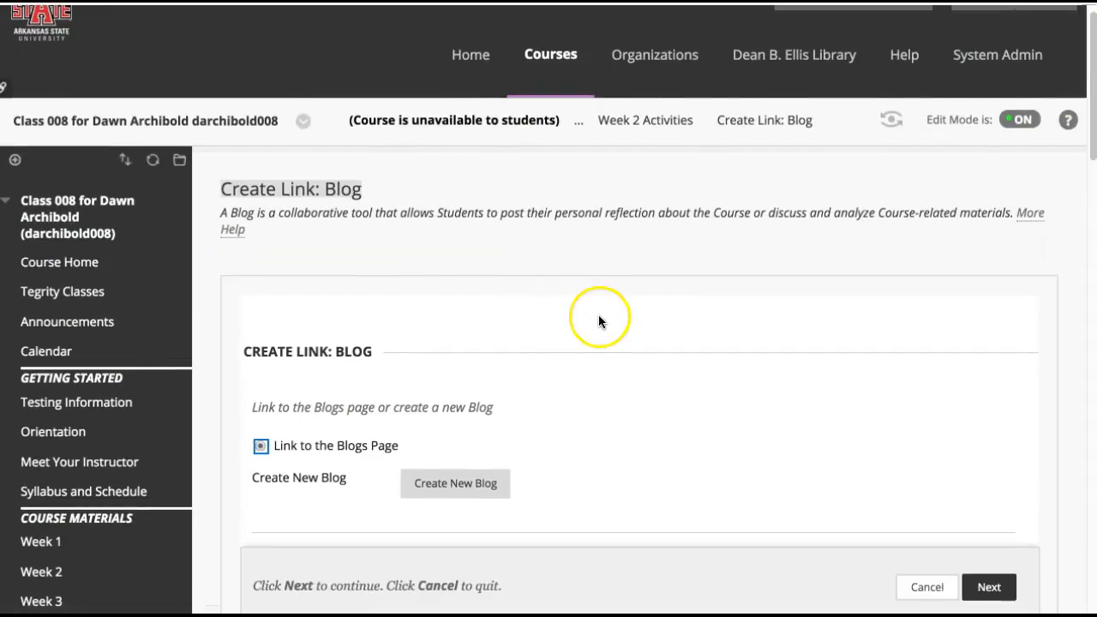
pyautogui.click(459, 469)
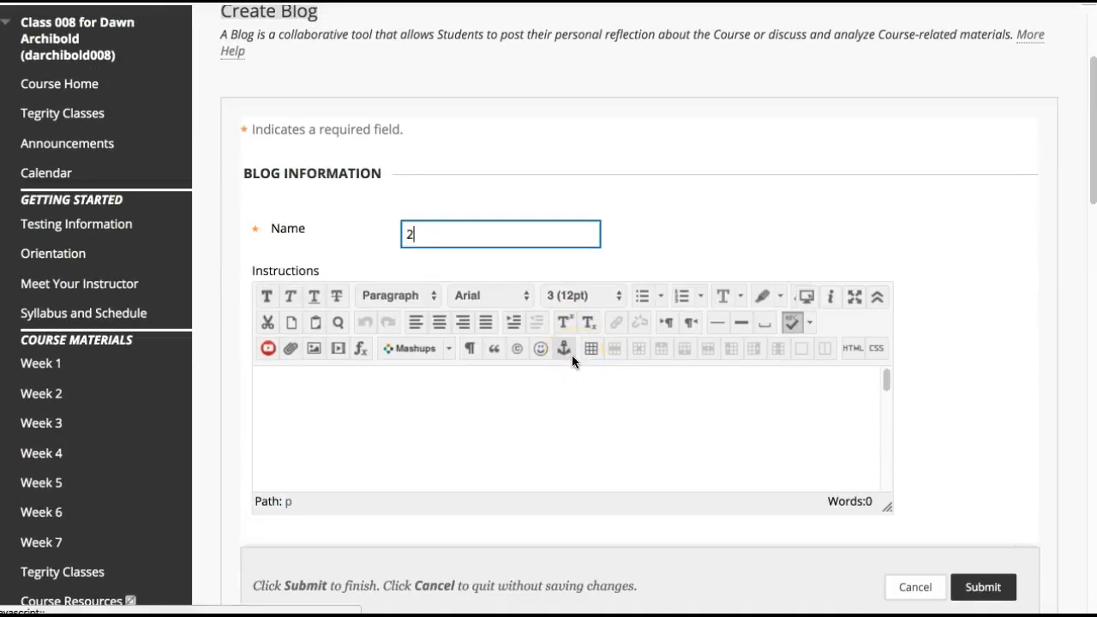
pyautogui.write('2.4: Test Blog')
# Paste the copied tutoring plan code into the HTML source of the blog's instructions, and copy all of the resulting formatted text
pyautogui.click(739, 389)
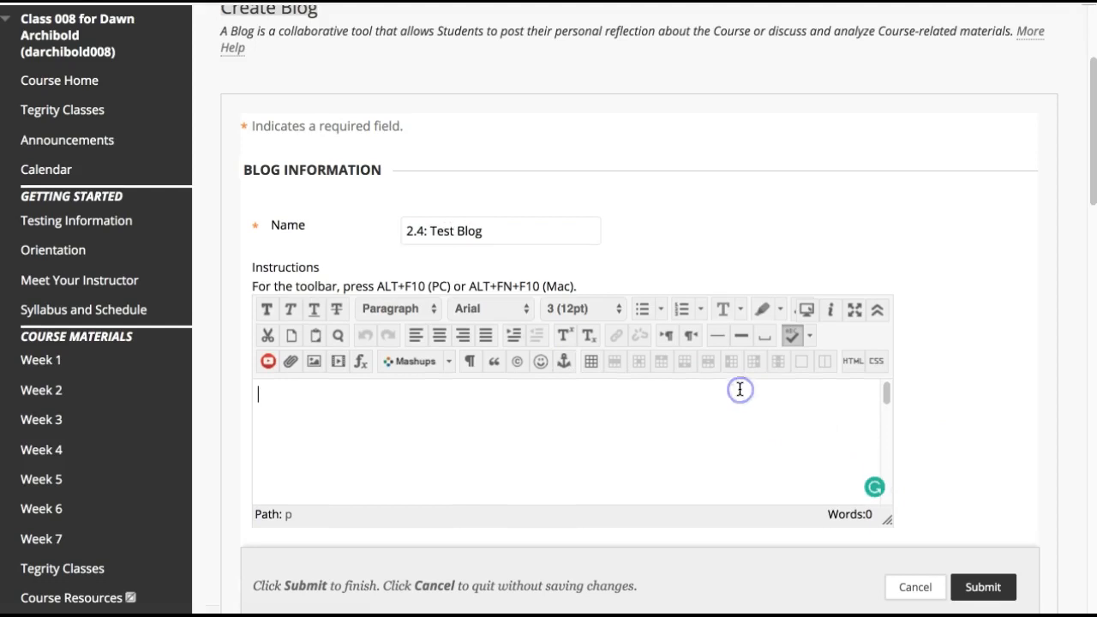
pyautogui.click(853, 361)
pyautogui.press('super+v')
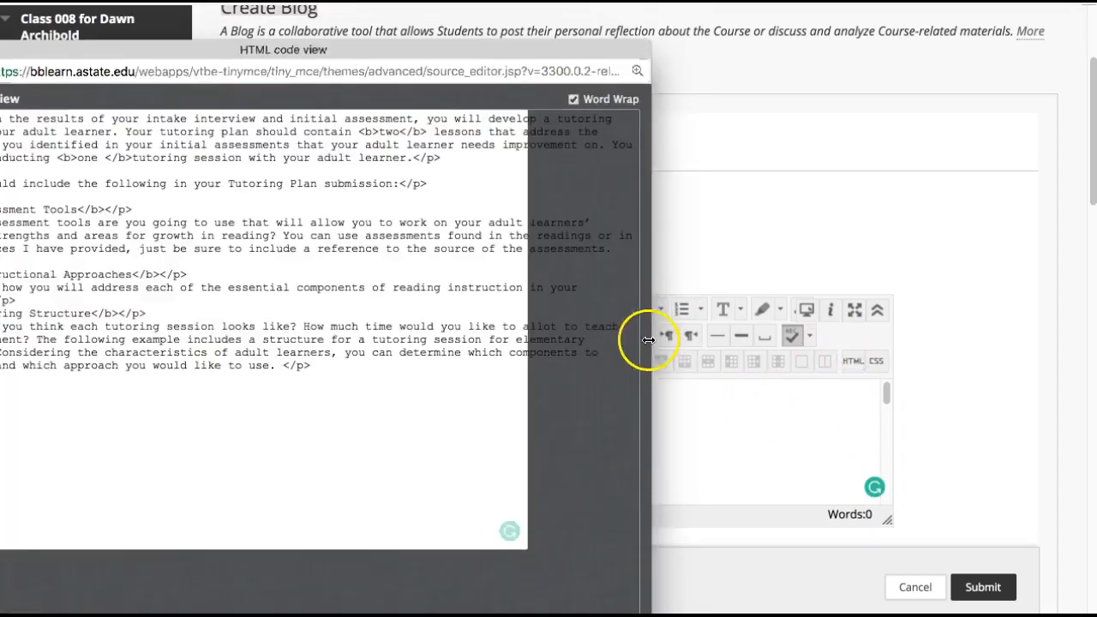
pyautogui.click(592, 615)
pyautogui.scroll(-3, 828, 475)
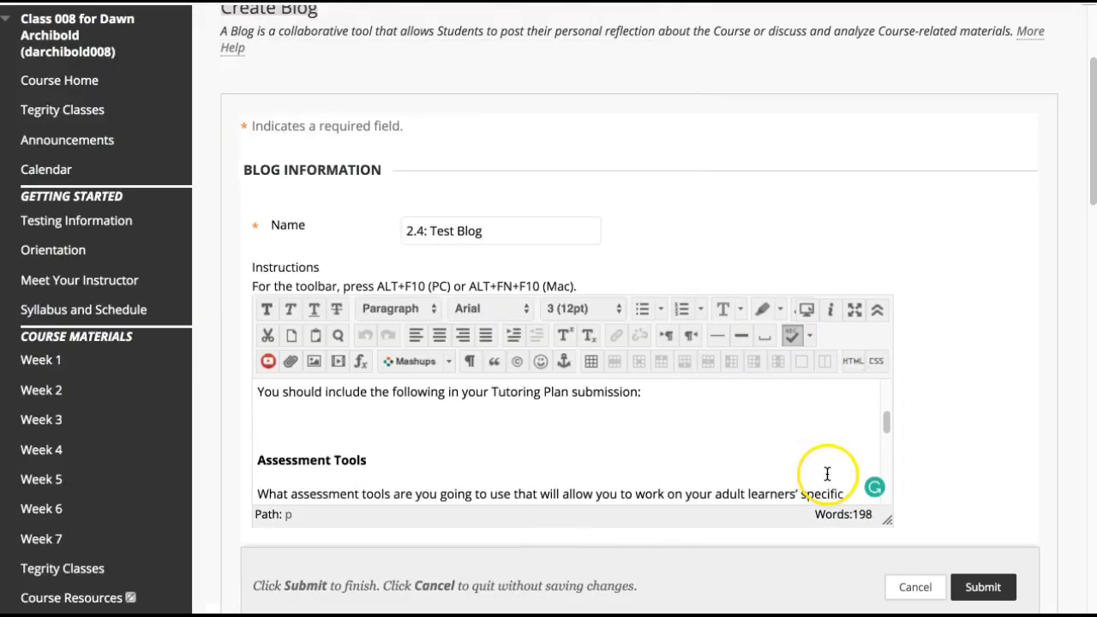
pyautogui.scroll(-1, 932, 463)
pyautogui.click(633, 403)
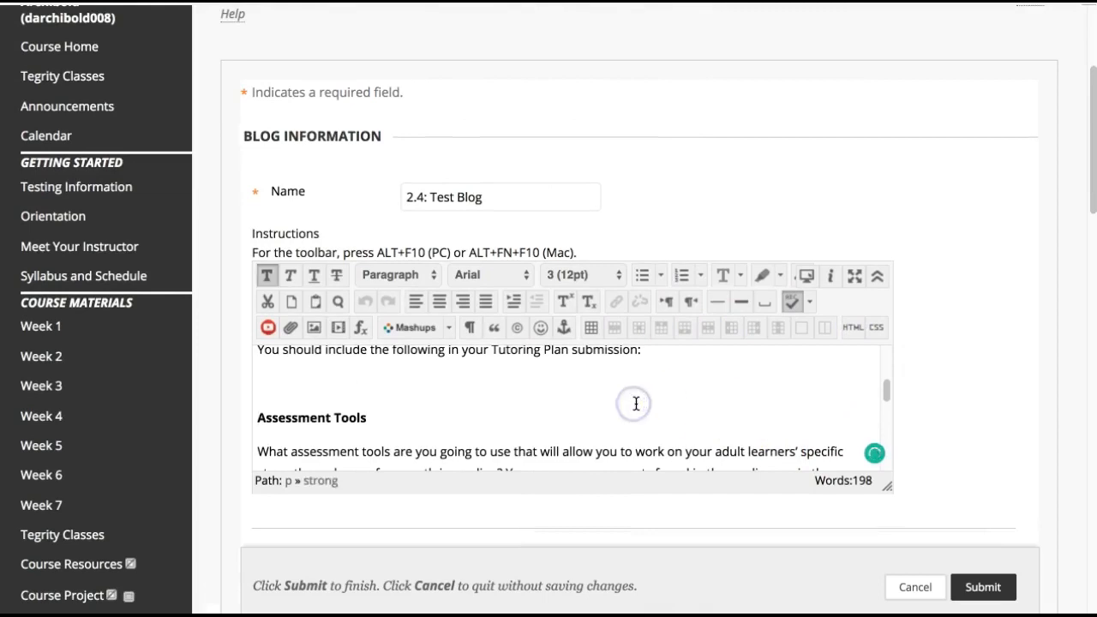
pyautogui.press('super+a')
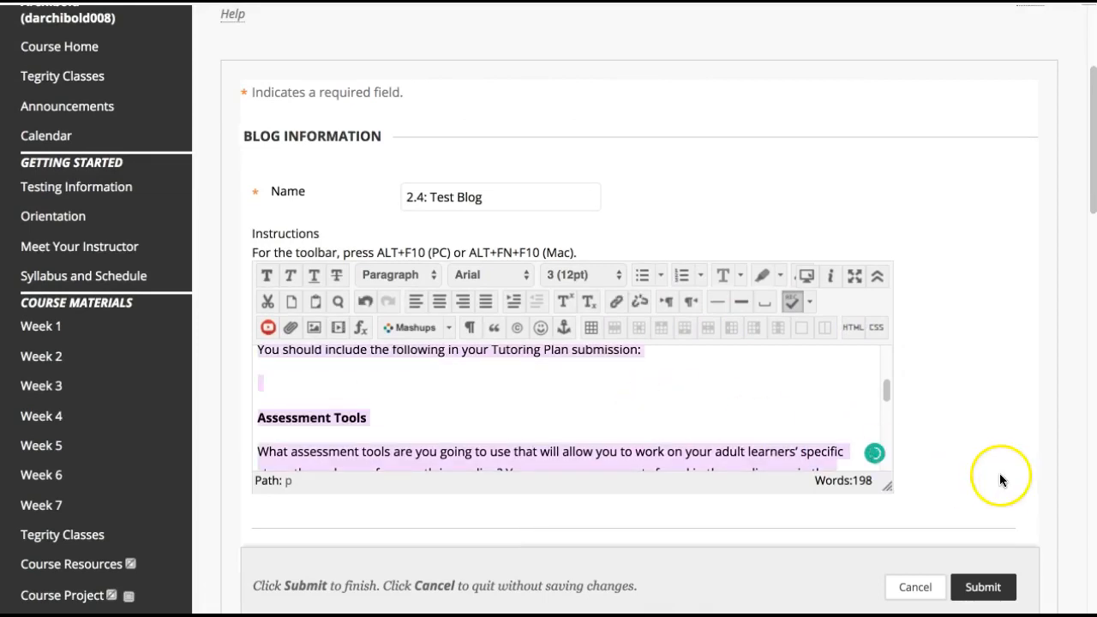
# Try the Course blog type and return it to Individual to All Students, leaving anonymous comments allowed
pyautogui.scroll(-5, 993, 467)
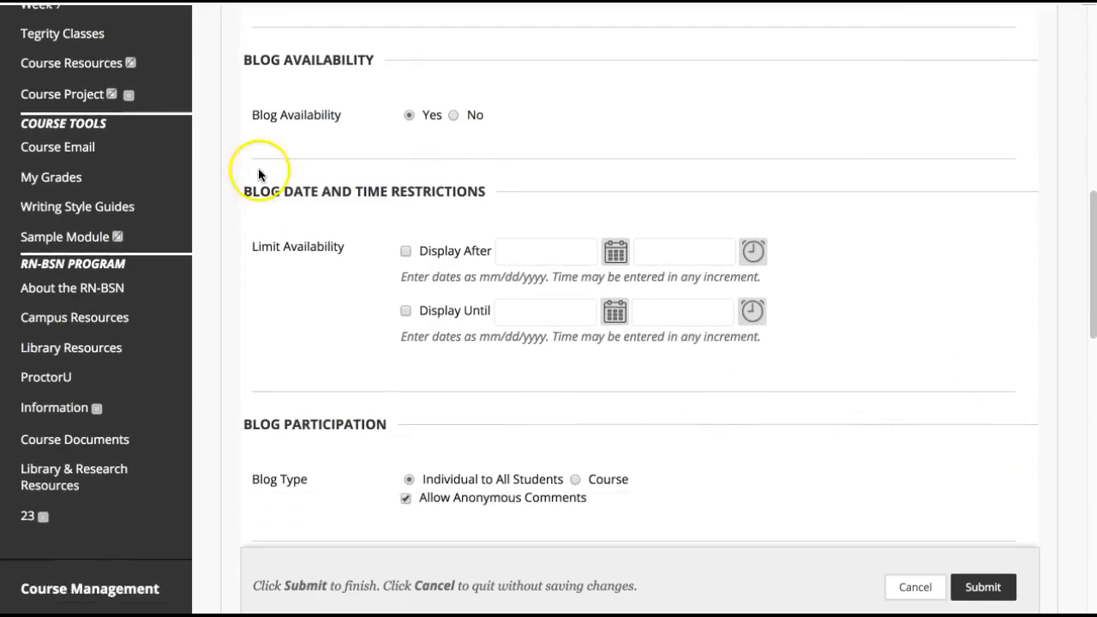
pyautogui.scroll(-3, 558, 377)
pyautogui.scroll(-2, 559, 381)
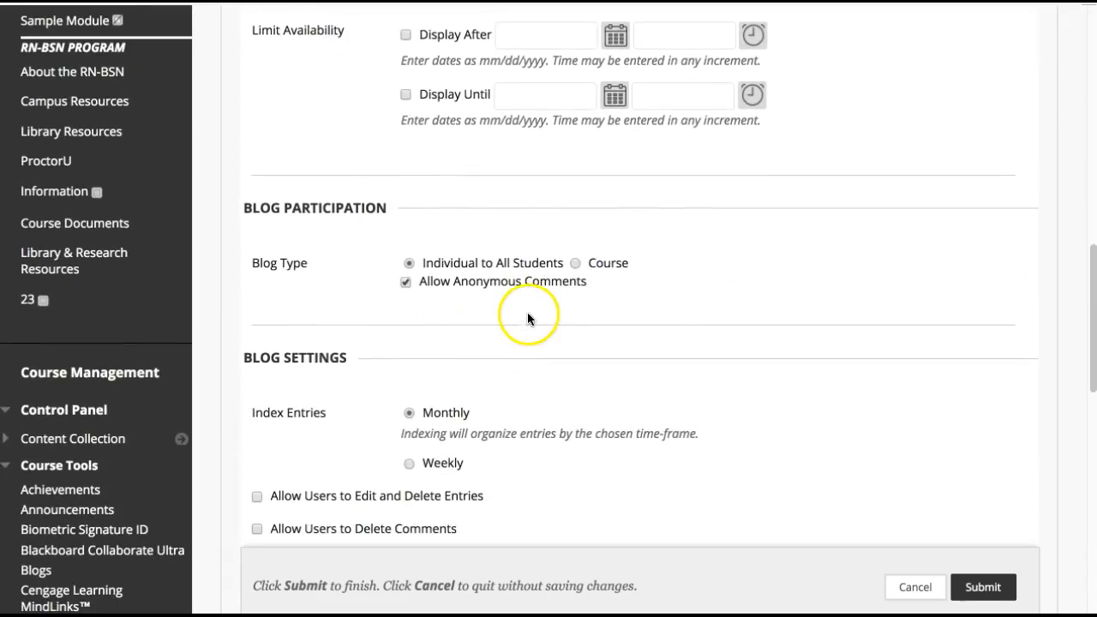
pyautogui.scroll(1, 509, 288)
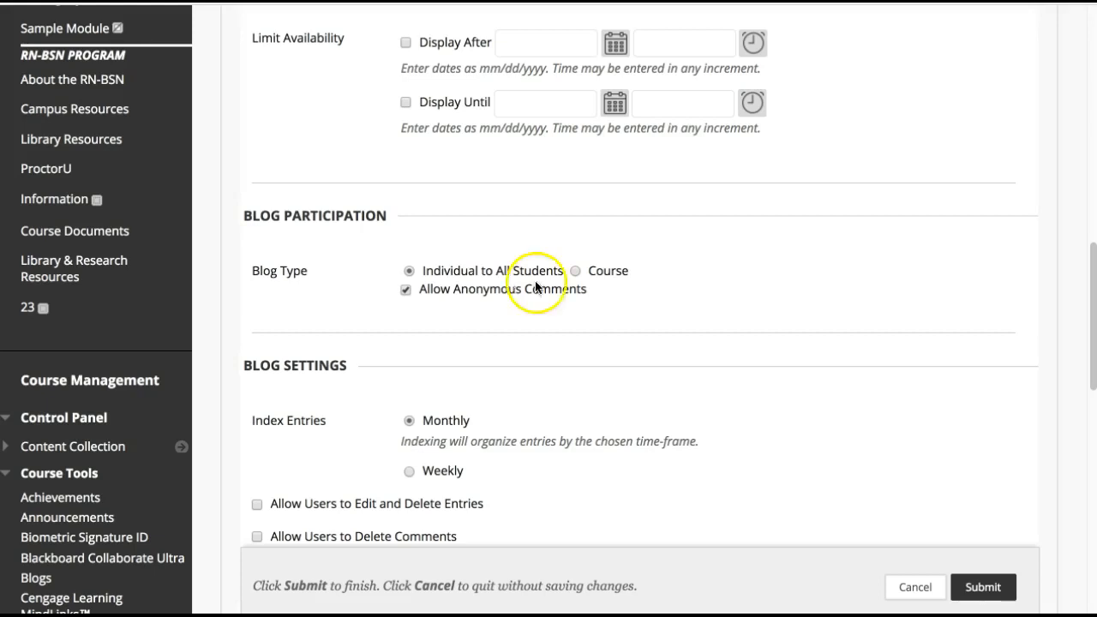
pyautogui.click(575, 271)
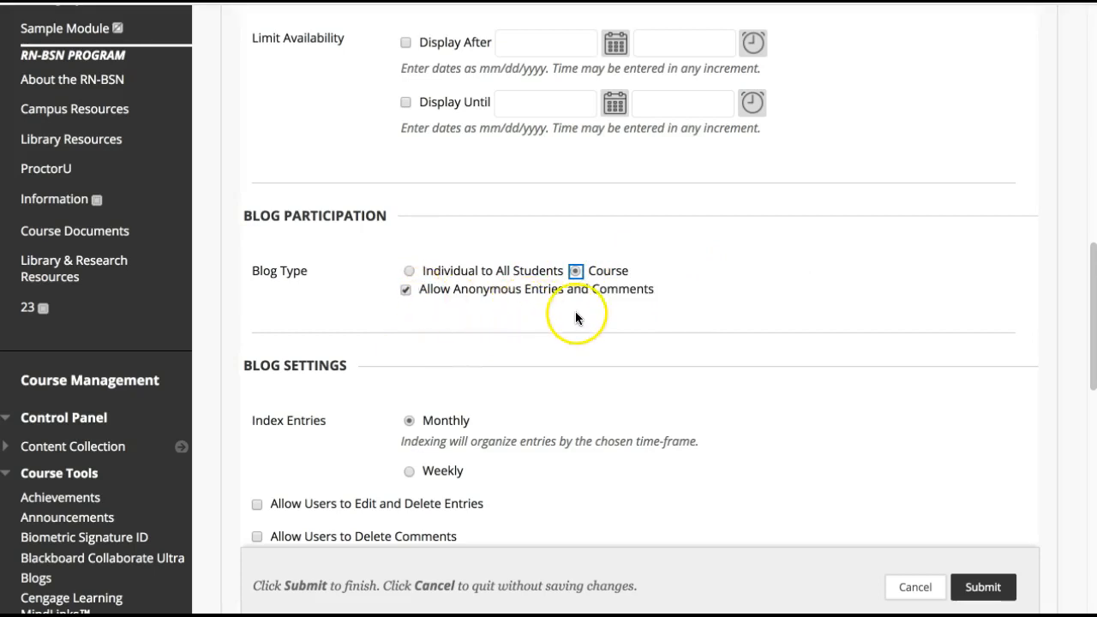
pyautogui.click(409, 271)
pyautogui.click(405, 289)
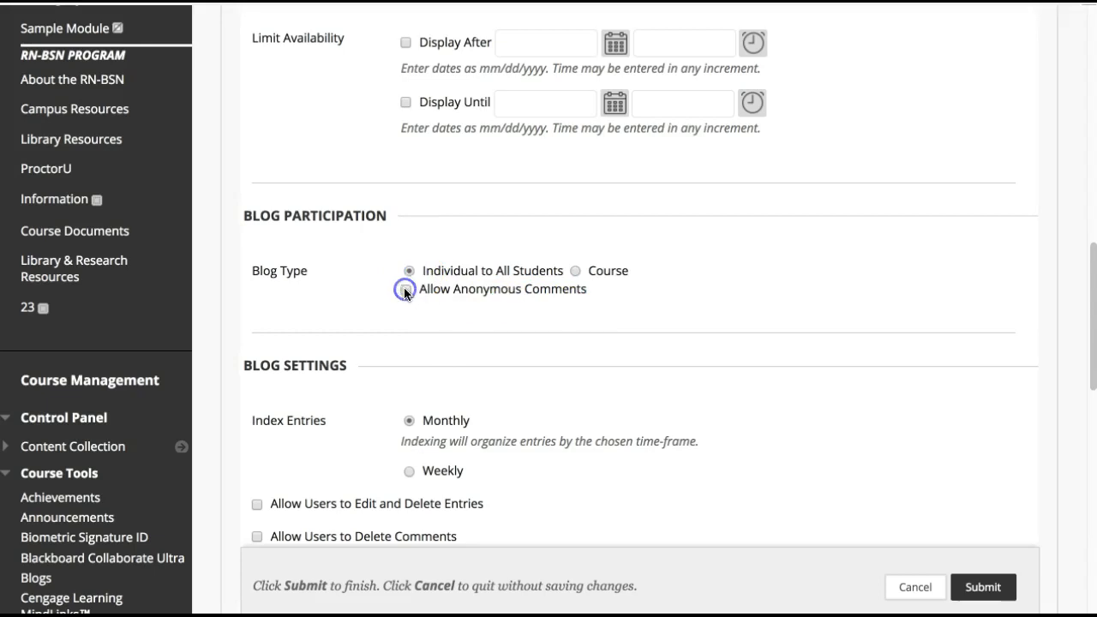
# Index the blog entries weekly and allow users to edit and delete entries
pyautogui.scroll(-3, 746, 308)
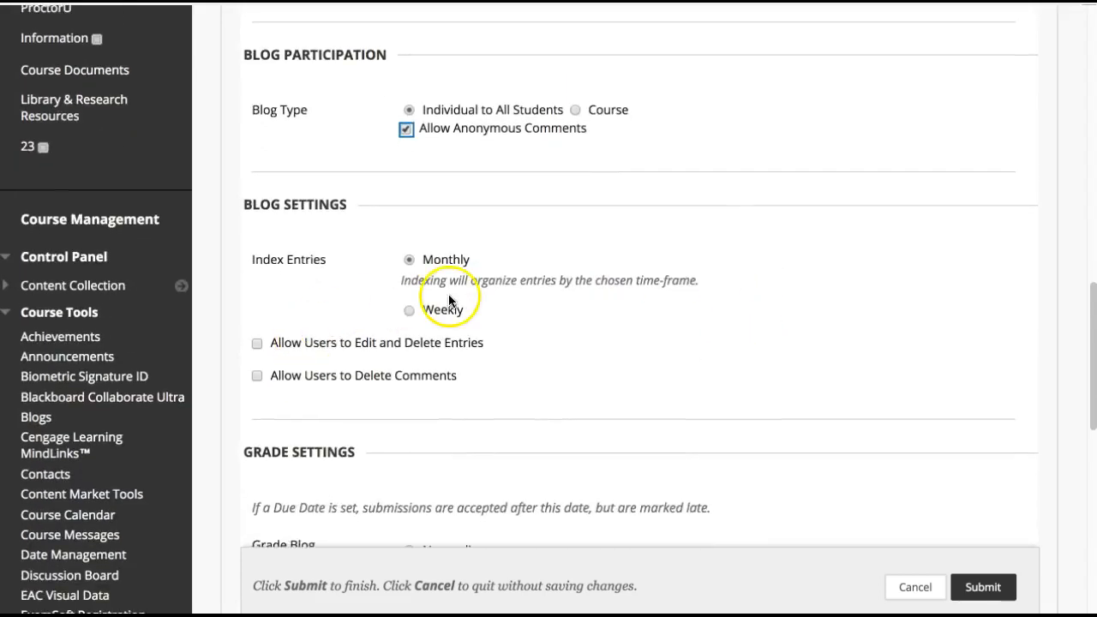
pyautogui.click(442, 314)
pyautogui.scroll(-2, 570, 335)
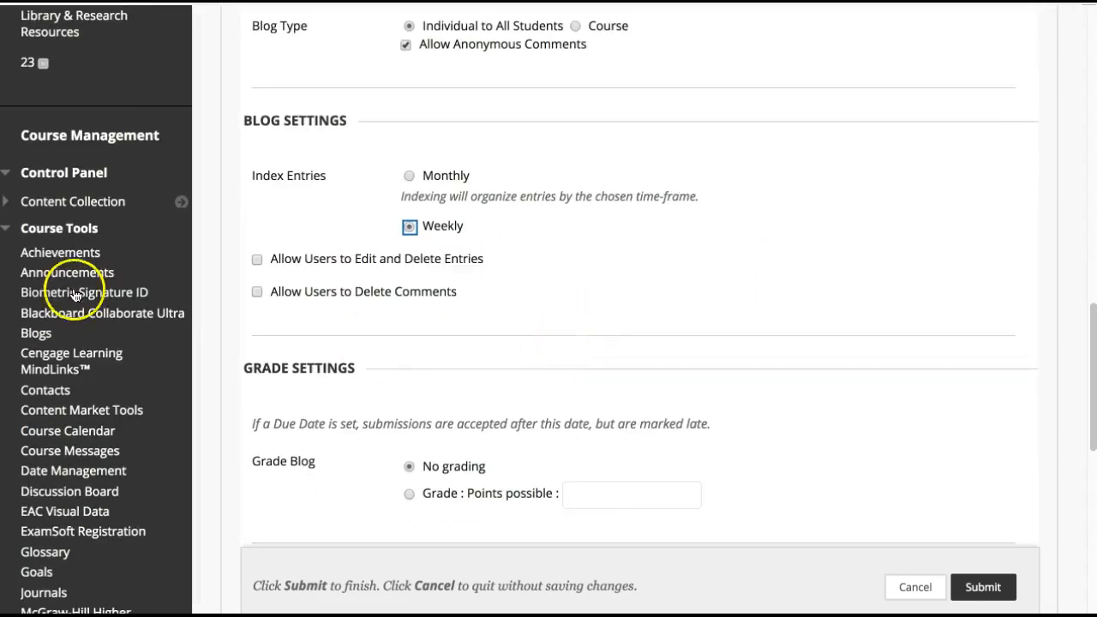
pyautogui.click(256, 259)
# Make the blog graded, associate the Discussion Board Rubric, and use the rubric's maximum points as the points possible
pyautogui.scroll(-3, 880, 380)
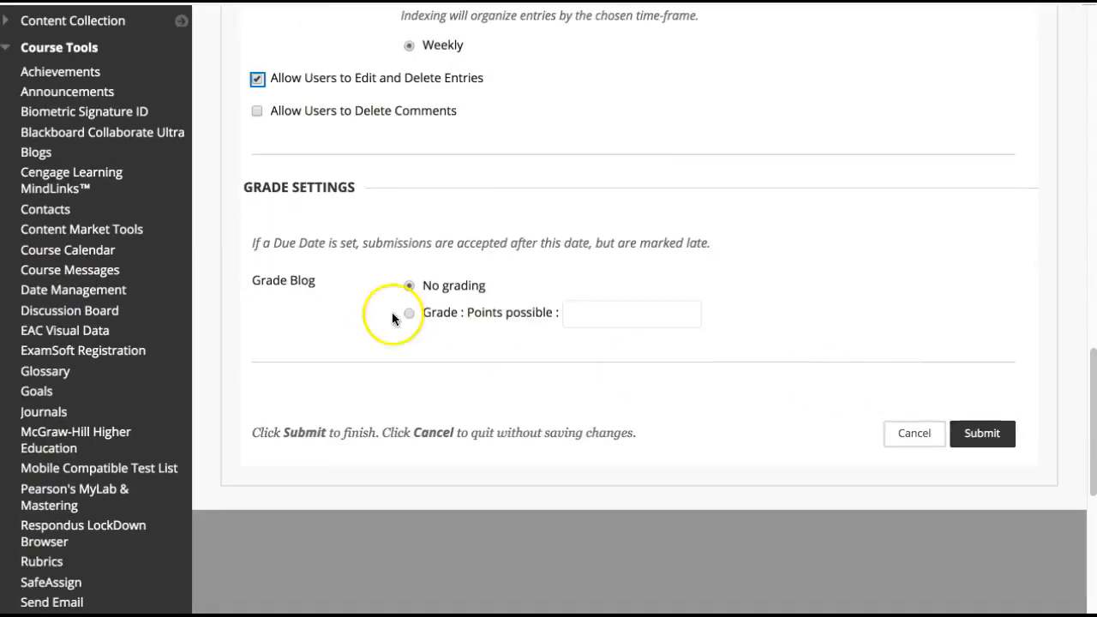
pyautogui.click(412, 313)
pyautogui.click(467, 488)
pyautogui.click(476, 518)
pyautogui.click(122, 272)
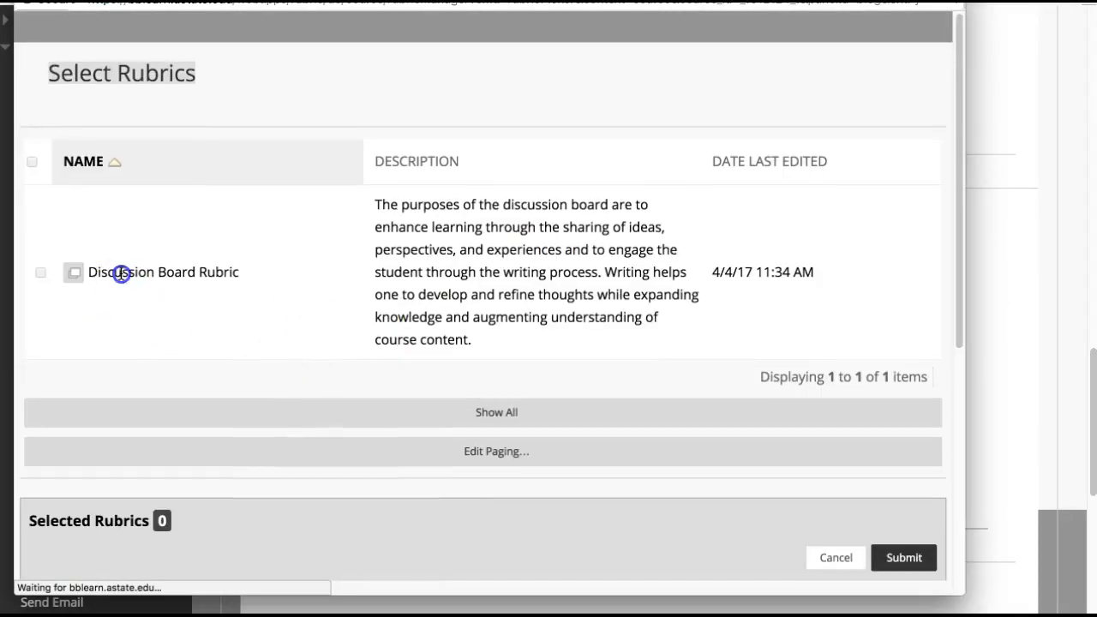
pyautogui.click(41, 272)
pyautogui.scroll(-5, 960, 424)
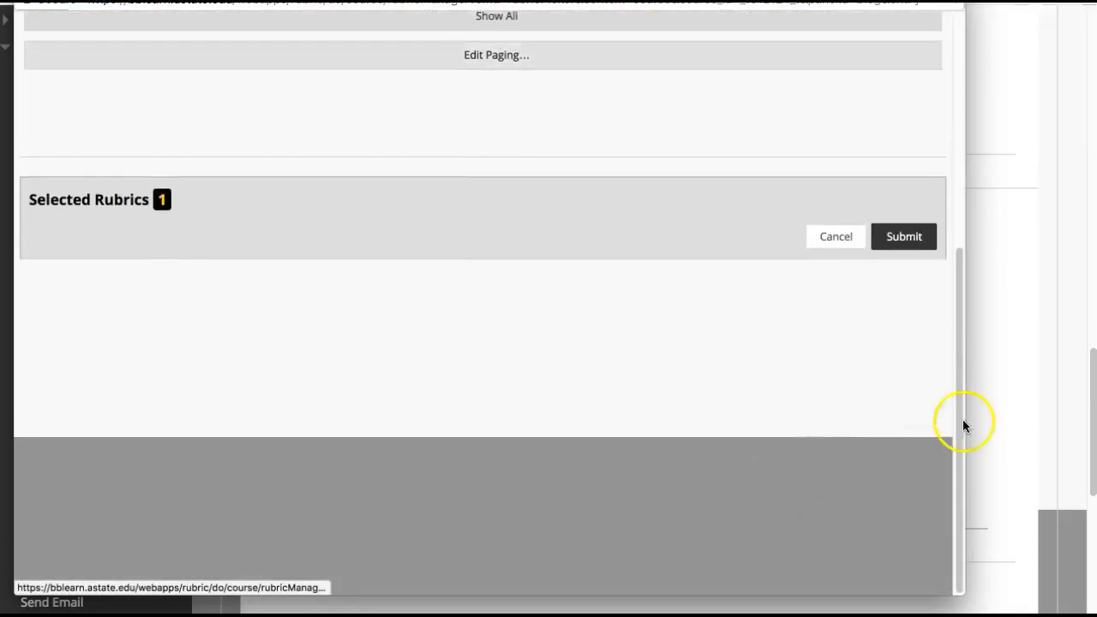
pyautogui.click(904, 244)
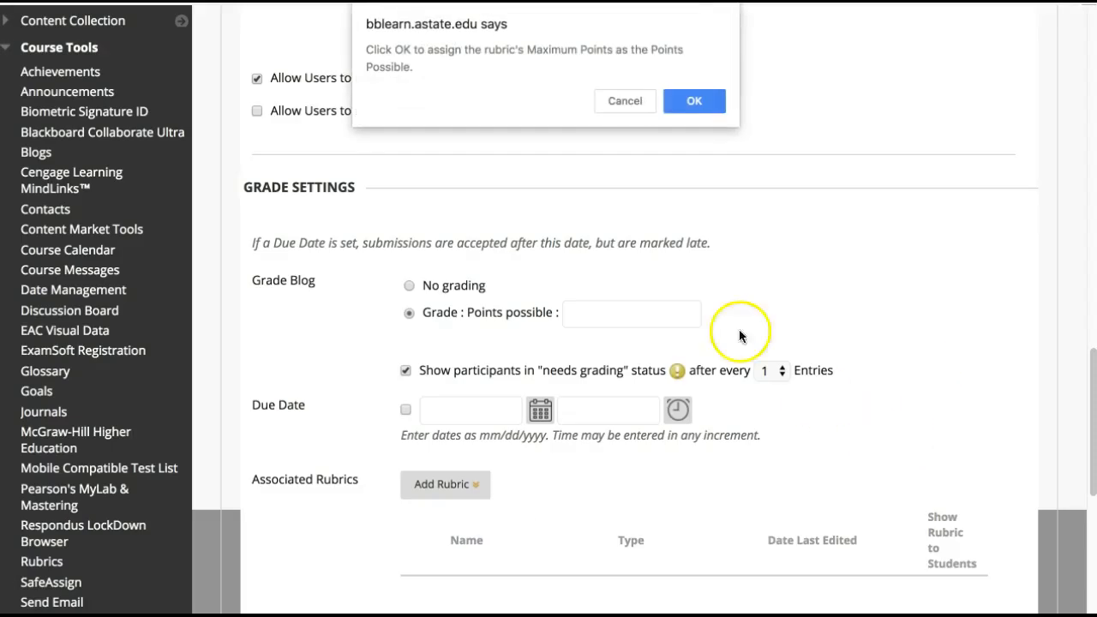
pyautogui.click(693, 100)
# Show the Discussion Board Rubric to students with rubric scores
pyautogui.scroll(-1, 933, 486)
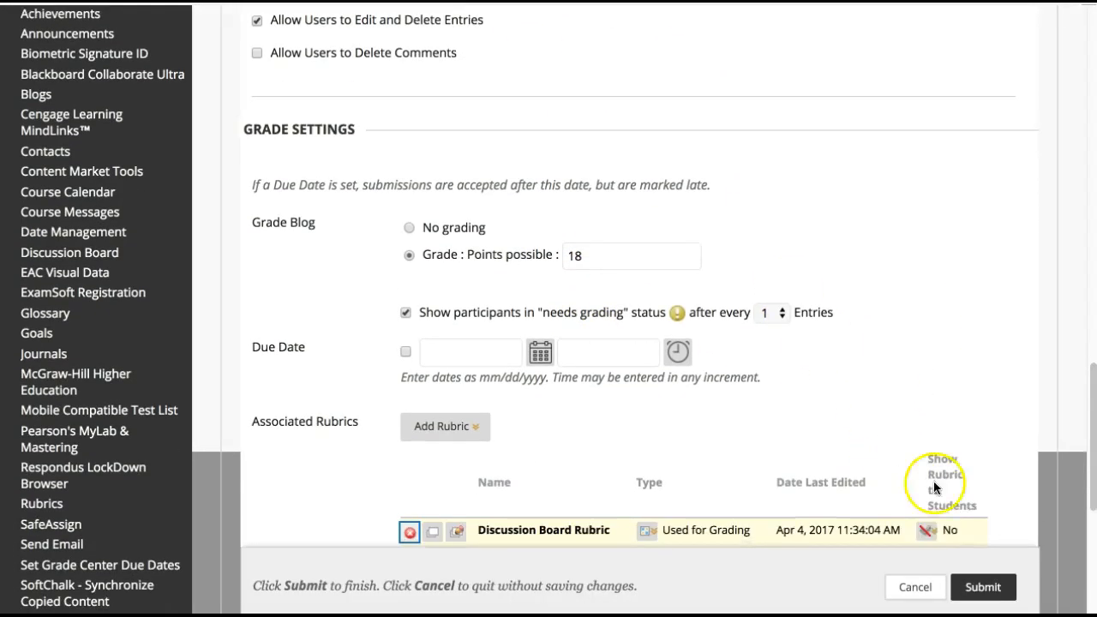
pyautogui.click(922, 530)
pyautogui.click(906, 457)
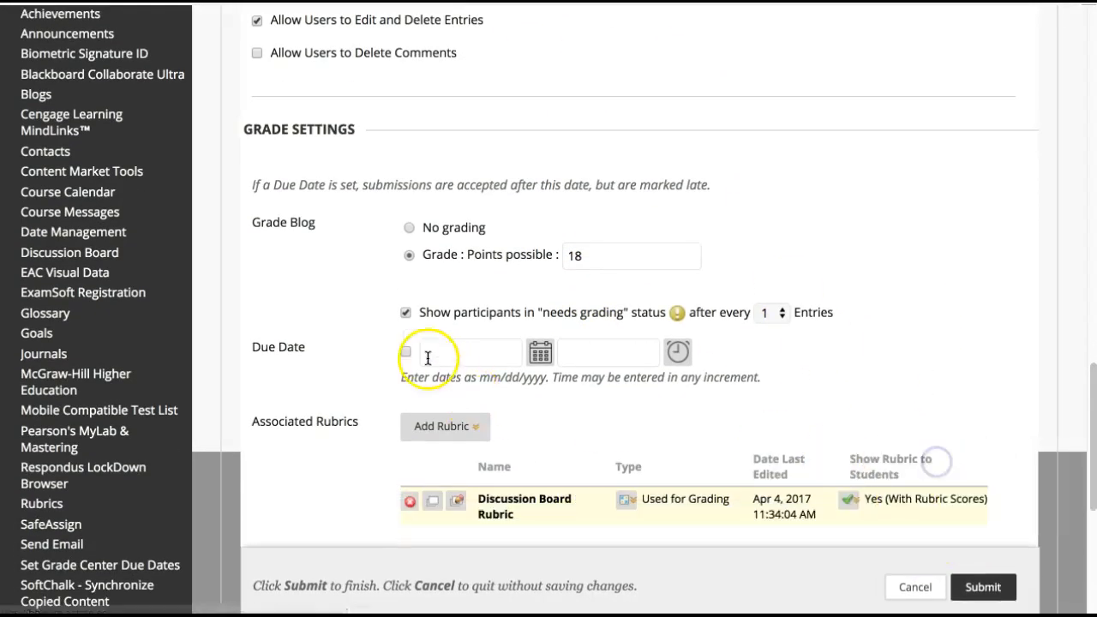
# Enable the blog's due date, set it to 08/26/2018, choose a due time, and submit the new blog
pyautogui.click(405, 352)
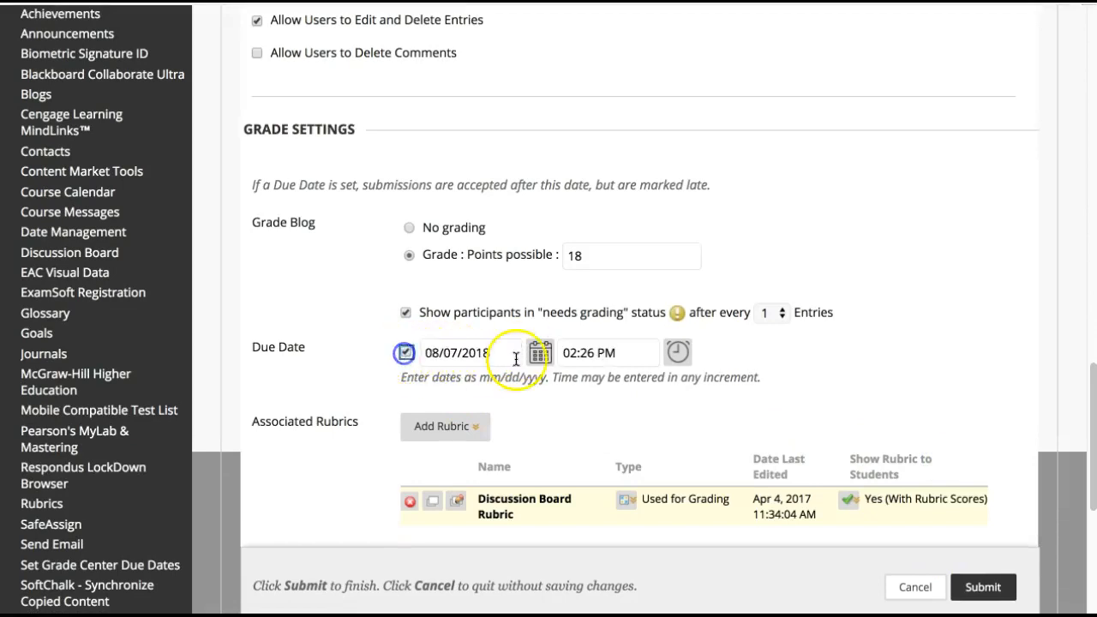
pyautogui.click(539, 352)
pyautogui.click(544, 321)
pyautogui.click(677, 354)
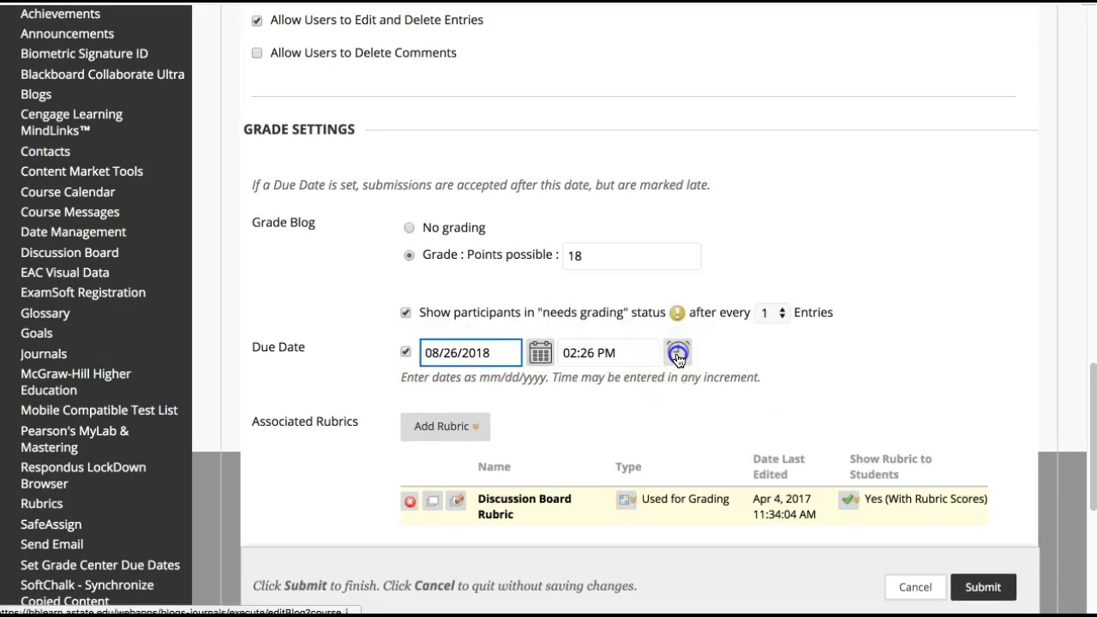
pyautogui.scroll(-5, 678, 355)
pyautogui.click(692, 291)
pyautogui.scroll(-4, 881, 401)
pyautogui.scroll(2, 881, 404)
pyautogui.click(977, 380)
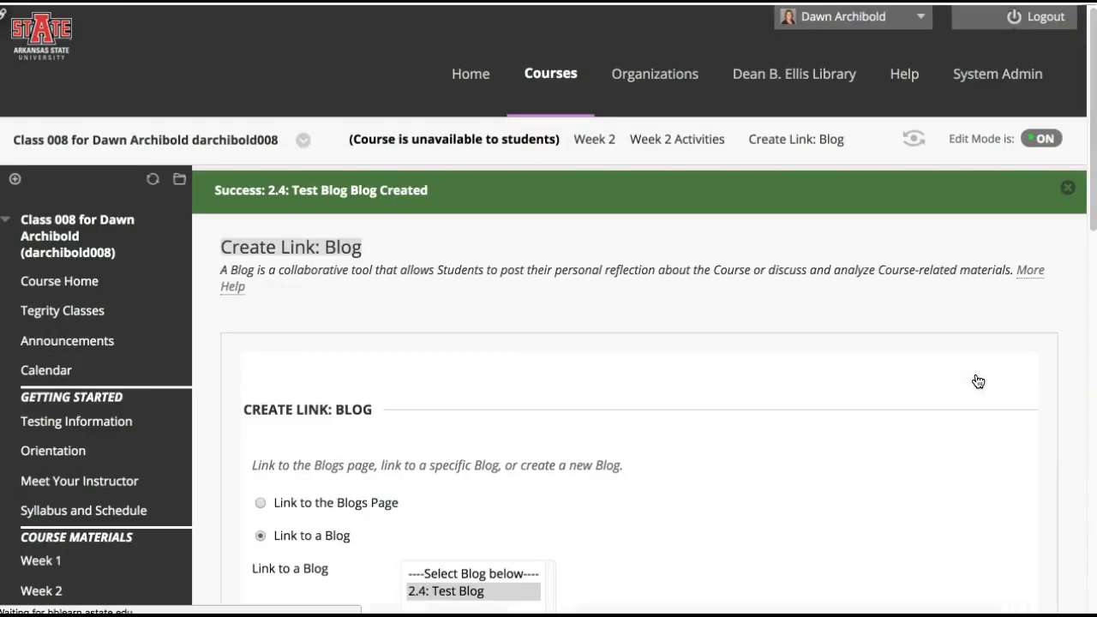
# Create a link to the 2.4: Test Blog and paste the copied formatted tutoring plan instructions into the link's text
pyautogui.scroll(-4, 588, 389)
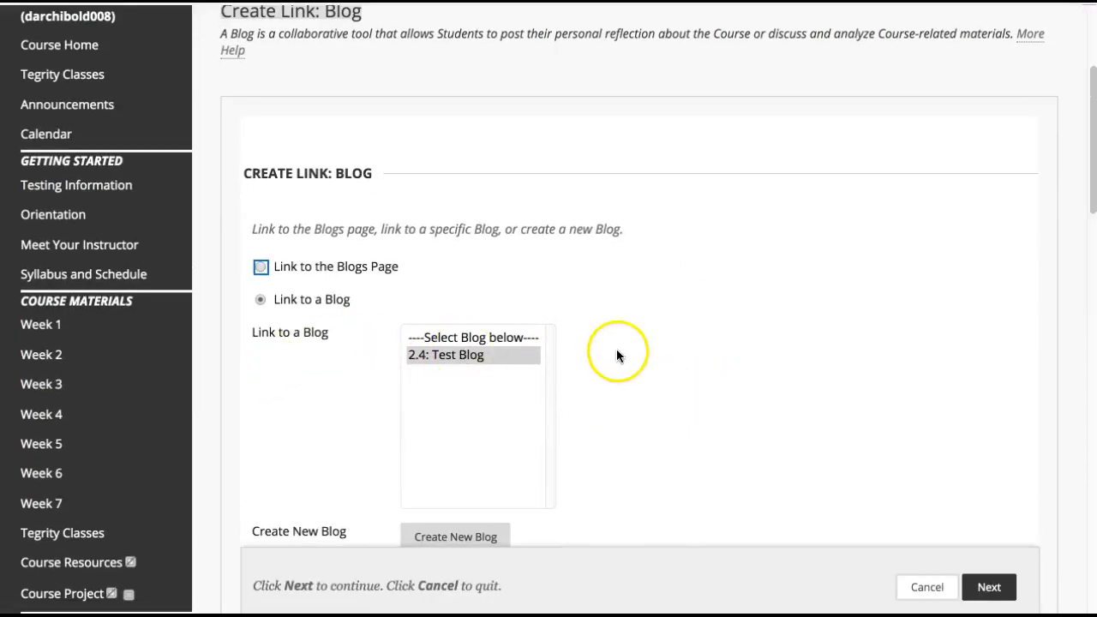
pyautogui.scroll(-3, 617, 353)
pyautogui.click(987, 474)
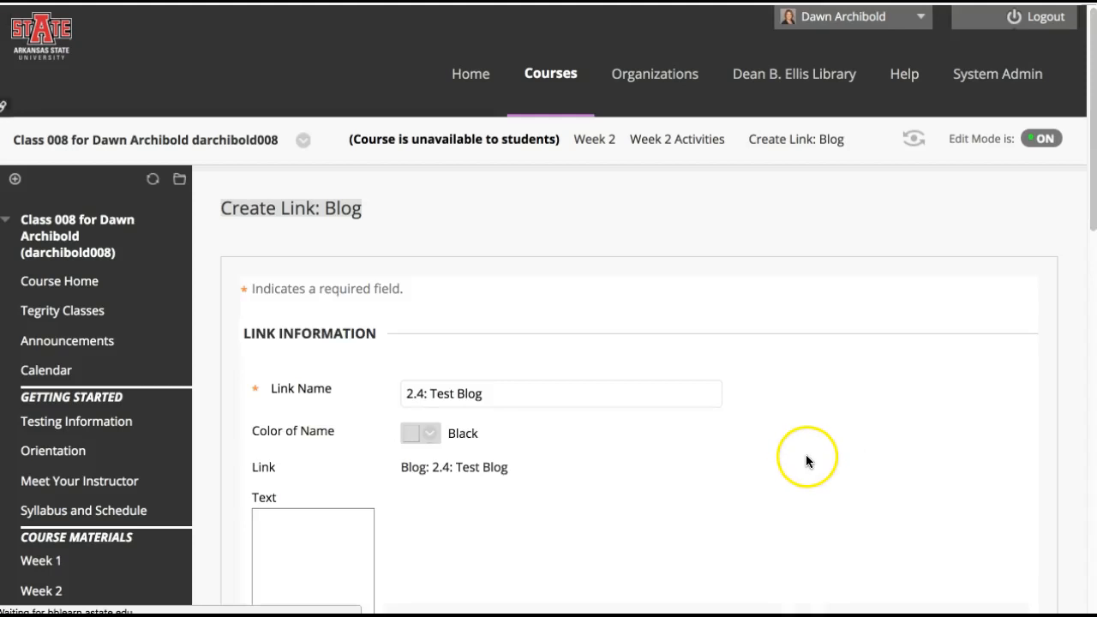
pyautogui.scroll(-4, 807, 454)
pyautogui.click(448, 296)
pyautogui.hotkey('ctrl', 'v')
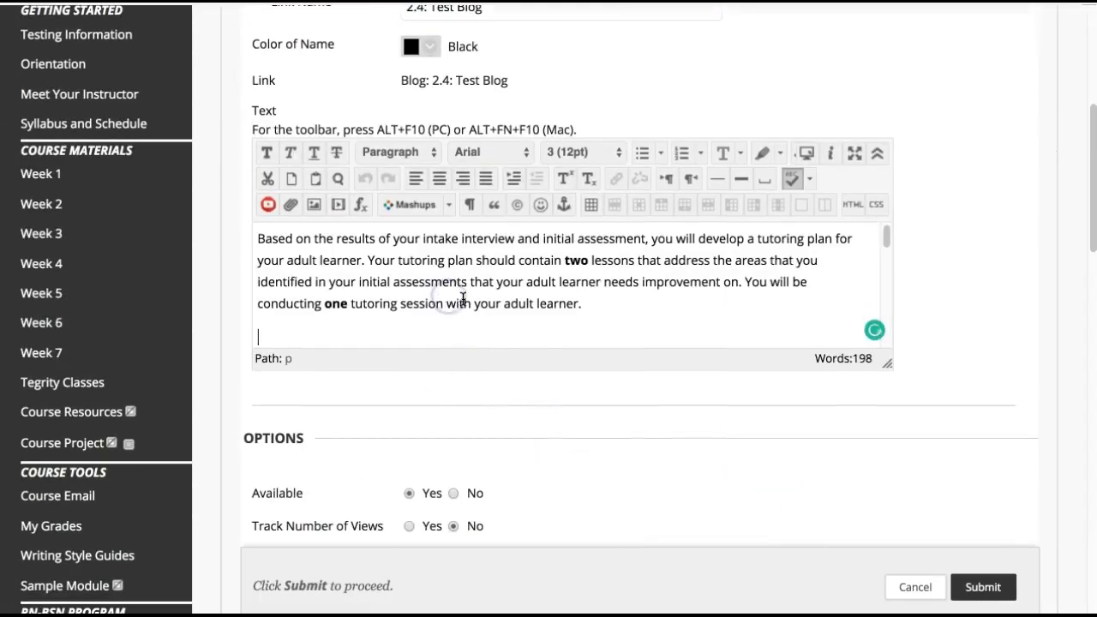
# Turn on tracking of the number of views for the blog link and submit it
pyautogui.scroll(-1, 621, 441)
pyautogui.click(409, 440)
pyautogui.scroll(-1, 859, 445)
pyautogui.click(974, 580)
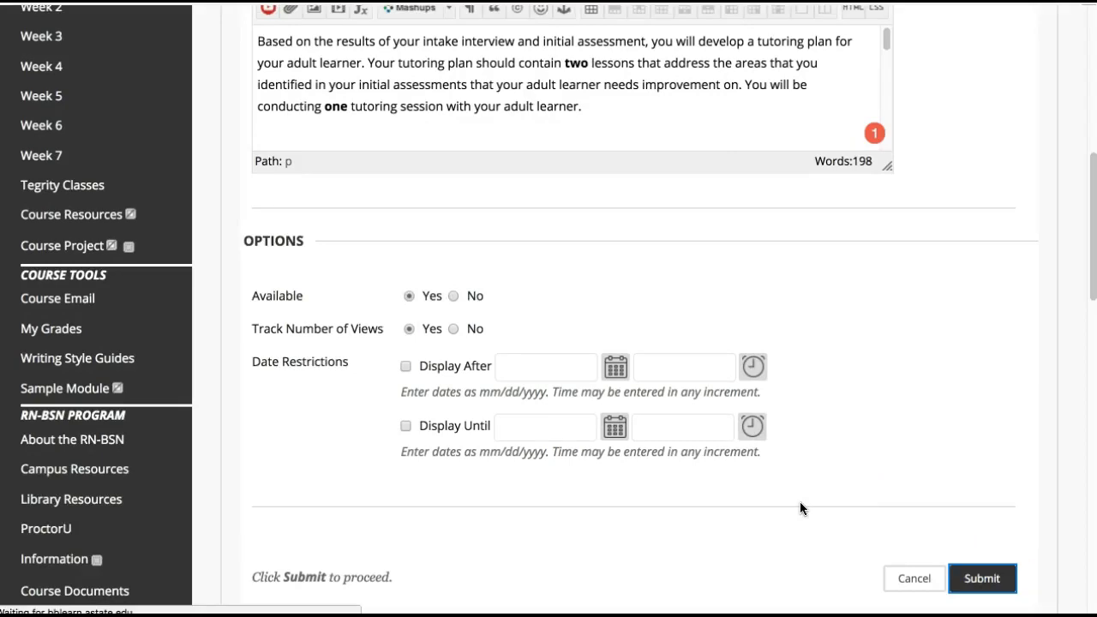
# Examine the 2.4: Test Blog entry in Week 2 Activities and compare its text formatting with the 2.3: Test Journal entry
pyautogui.scroll(-15, 799, 508)
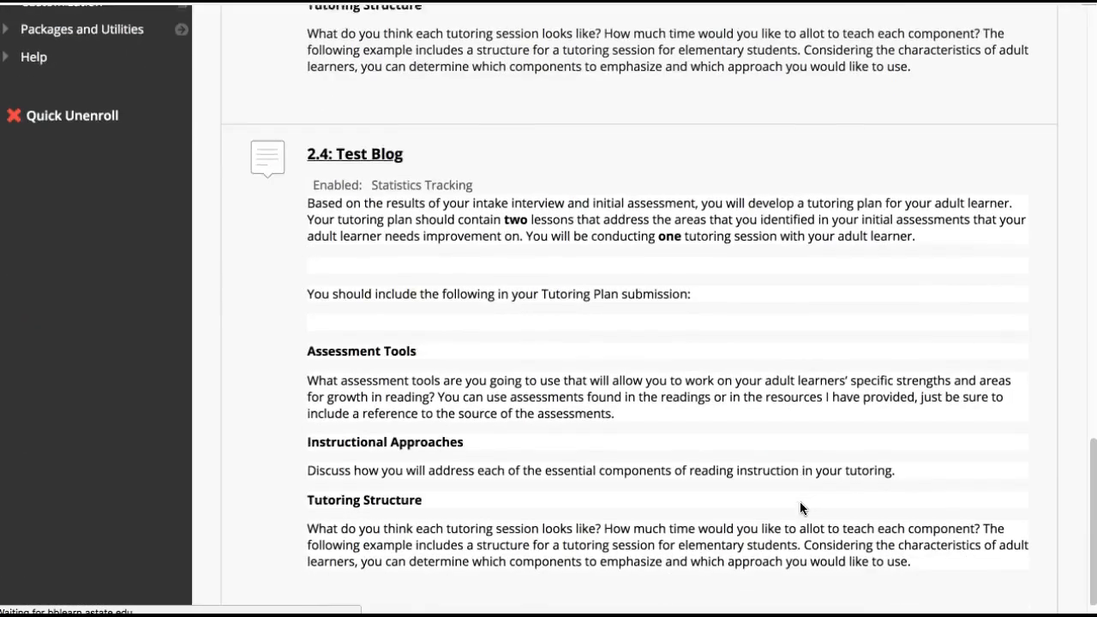
pyautogui.scroll(-2, 799, 508)
pyautogui.scroll(1, 799, 508)
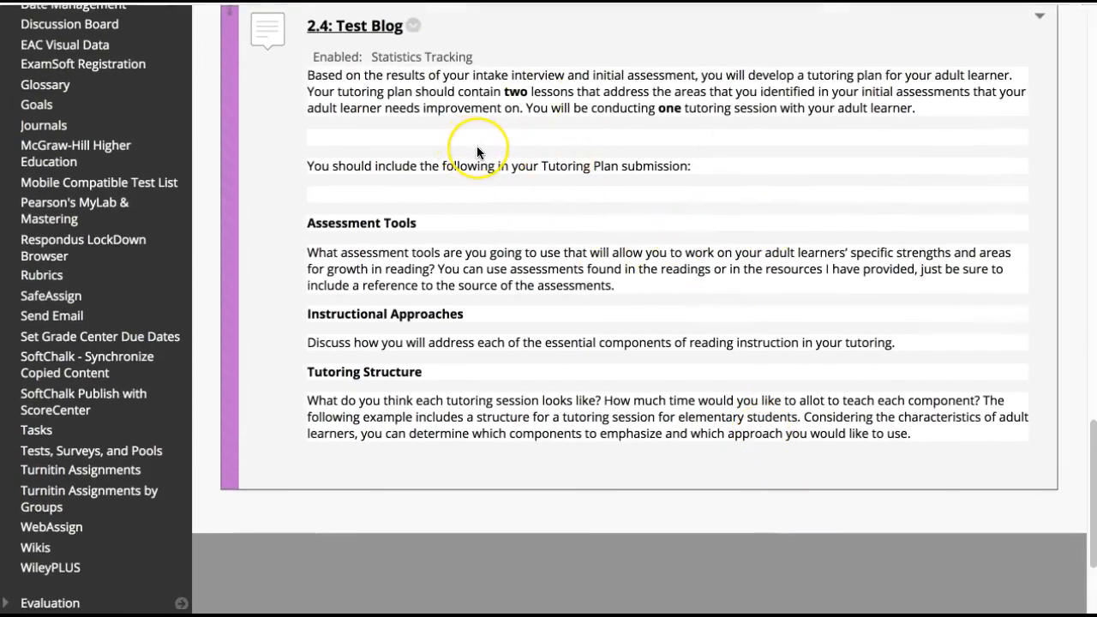
pyautogui.scroll(4, 477, 152)
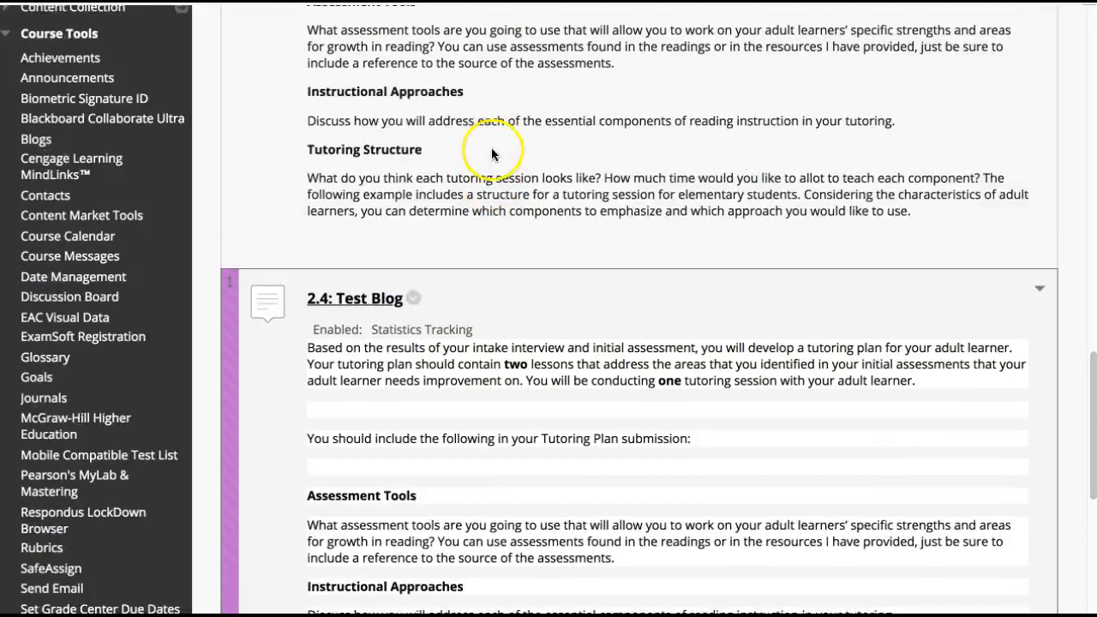
pyautogui.scroll(3, 421, 139)
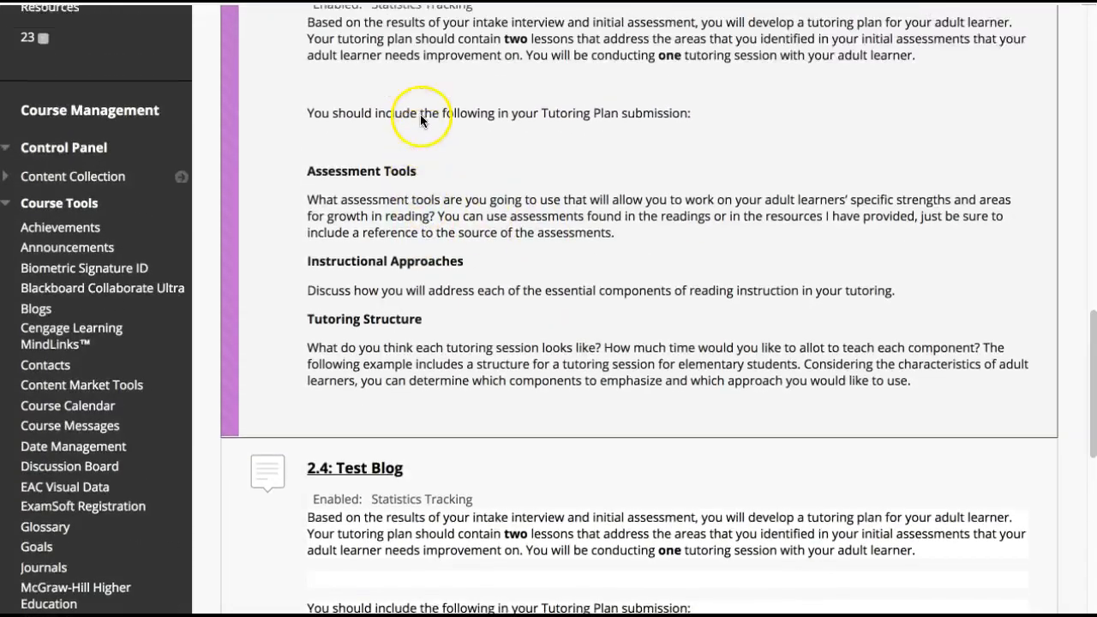
pyautogui.scroll(-4, 526, 151)
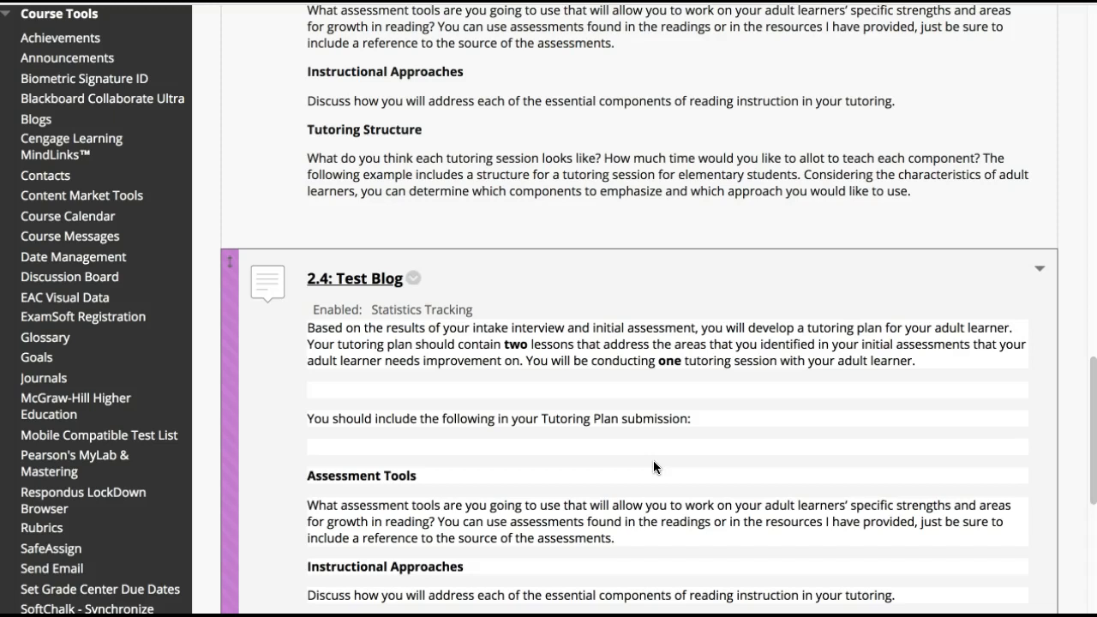
pyautogui.scroll(-4, 653, 463)
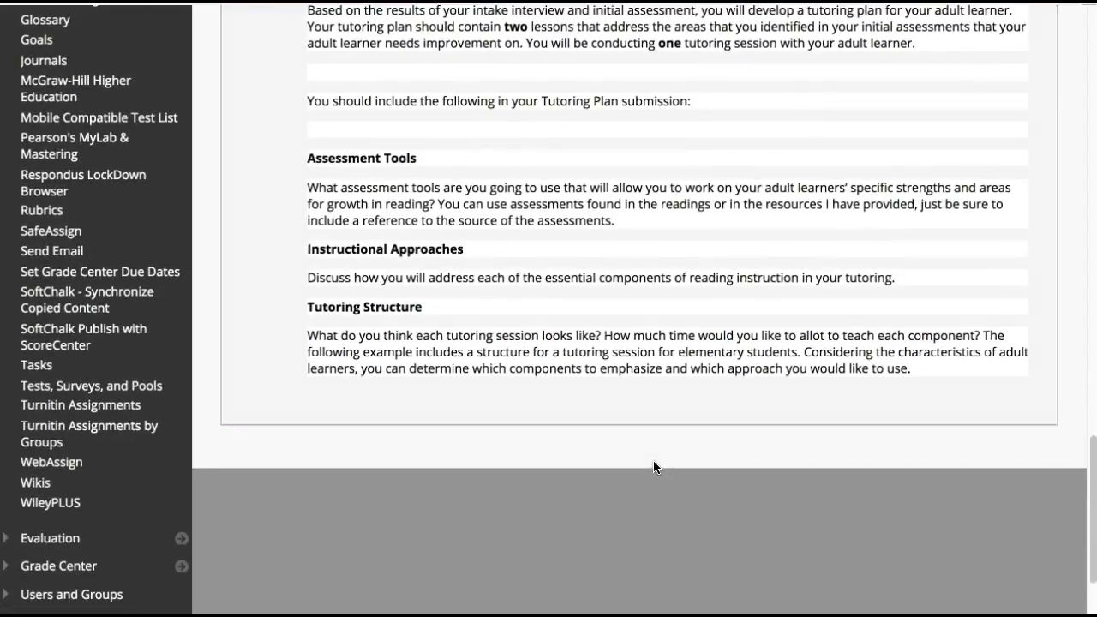
pyautogui.scroll(4, 659, 435)
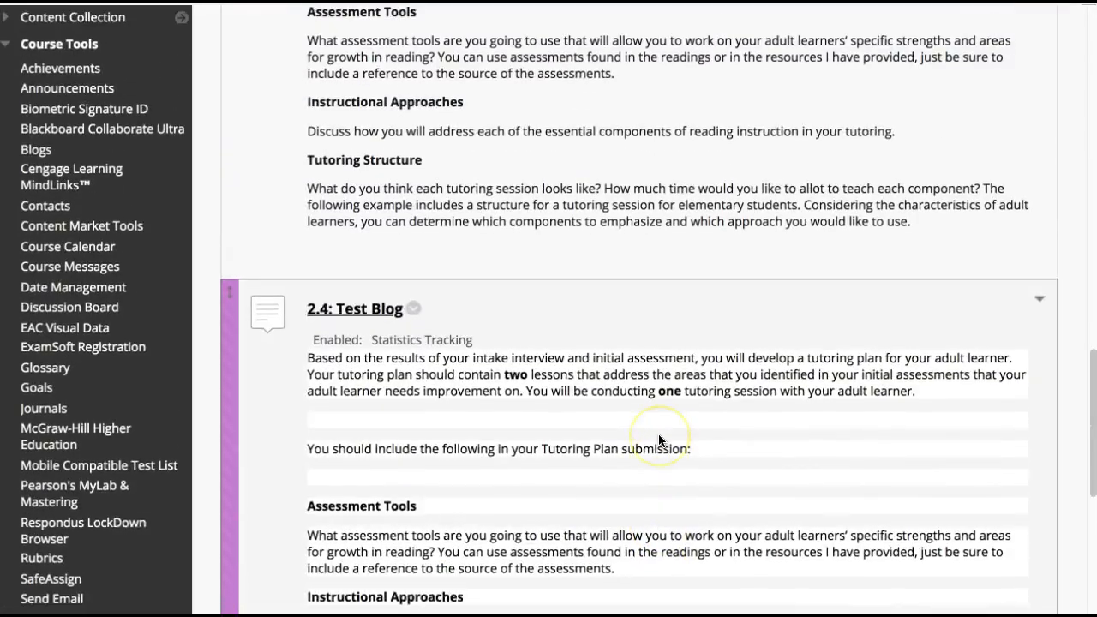
pyautogui.scroll(7, 658, 440)
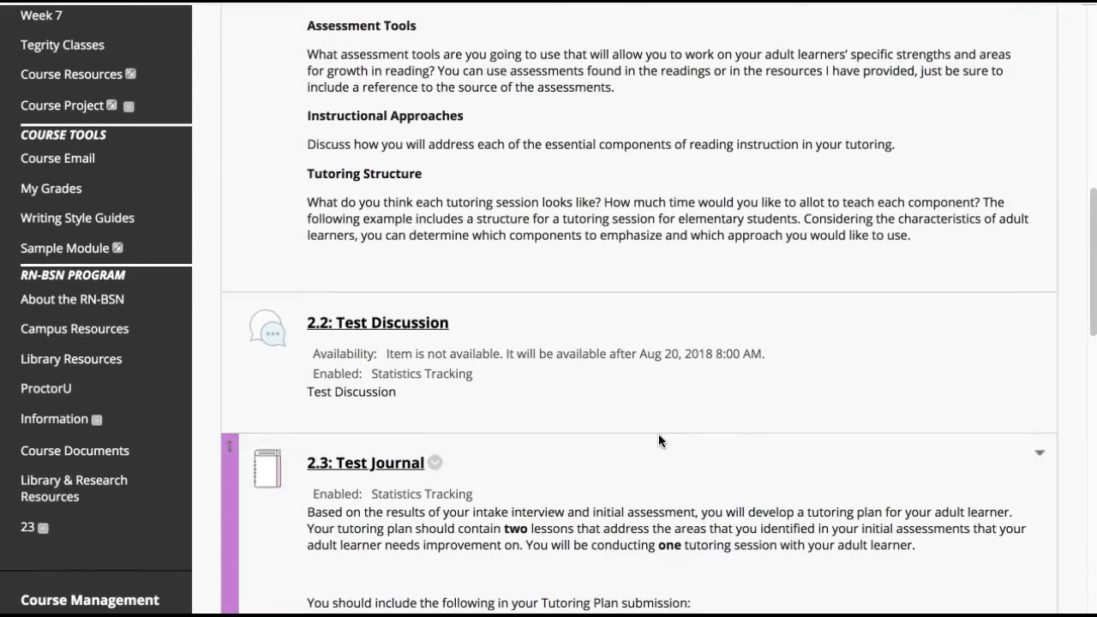
pyautogui.scroll(-5, 659, 437)
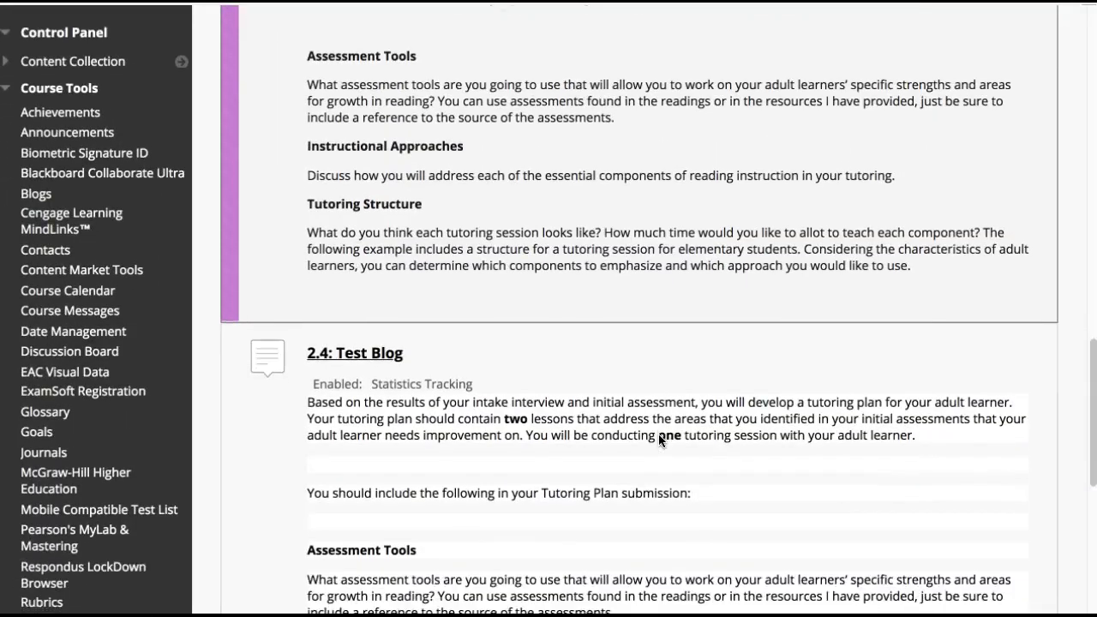
pyautogui.scroll(1, 659, 435)
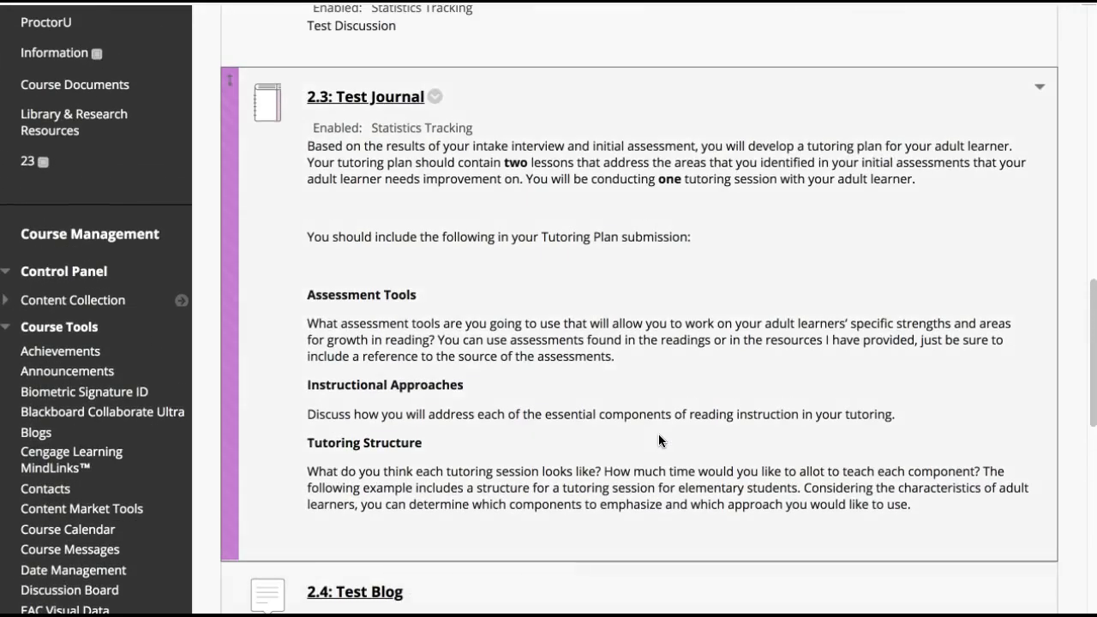